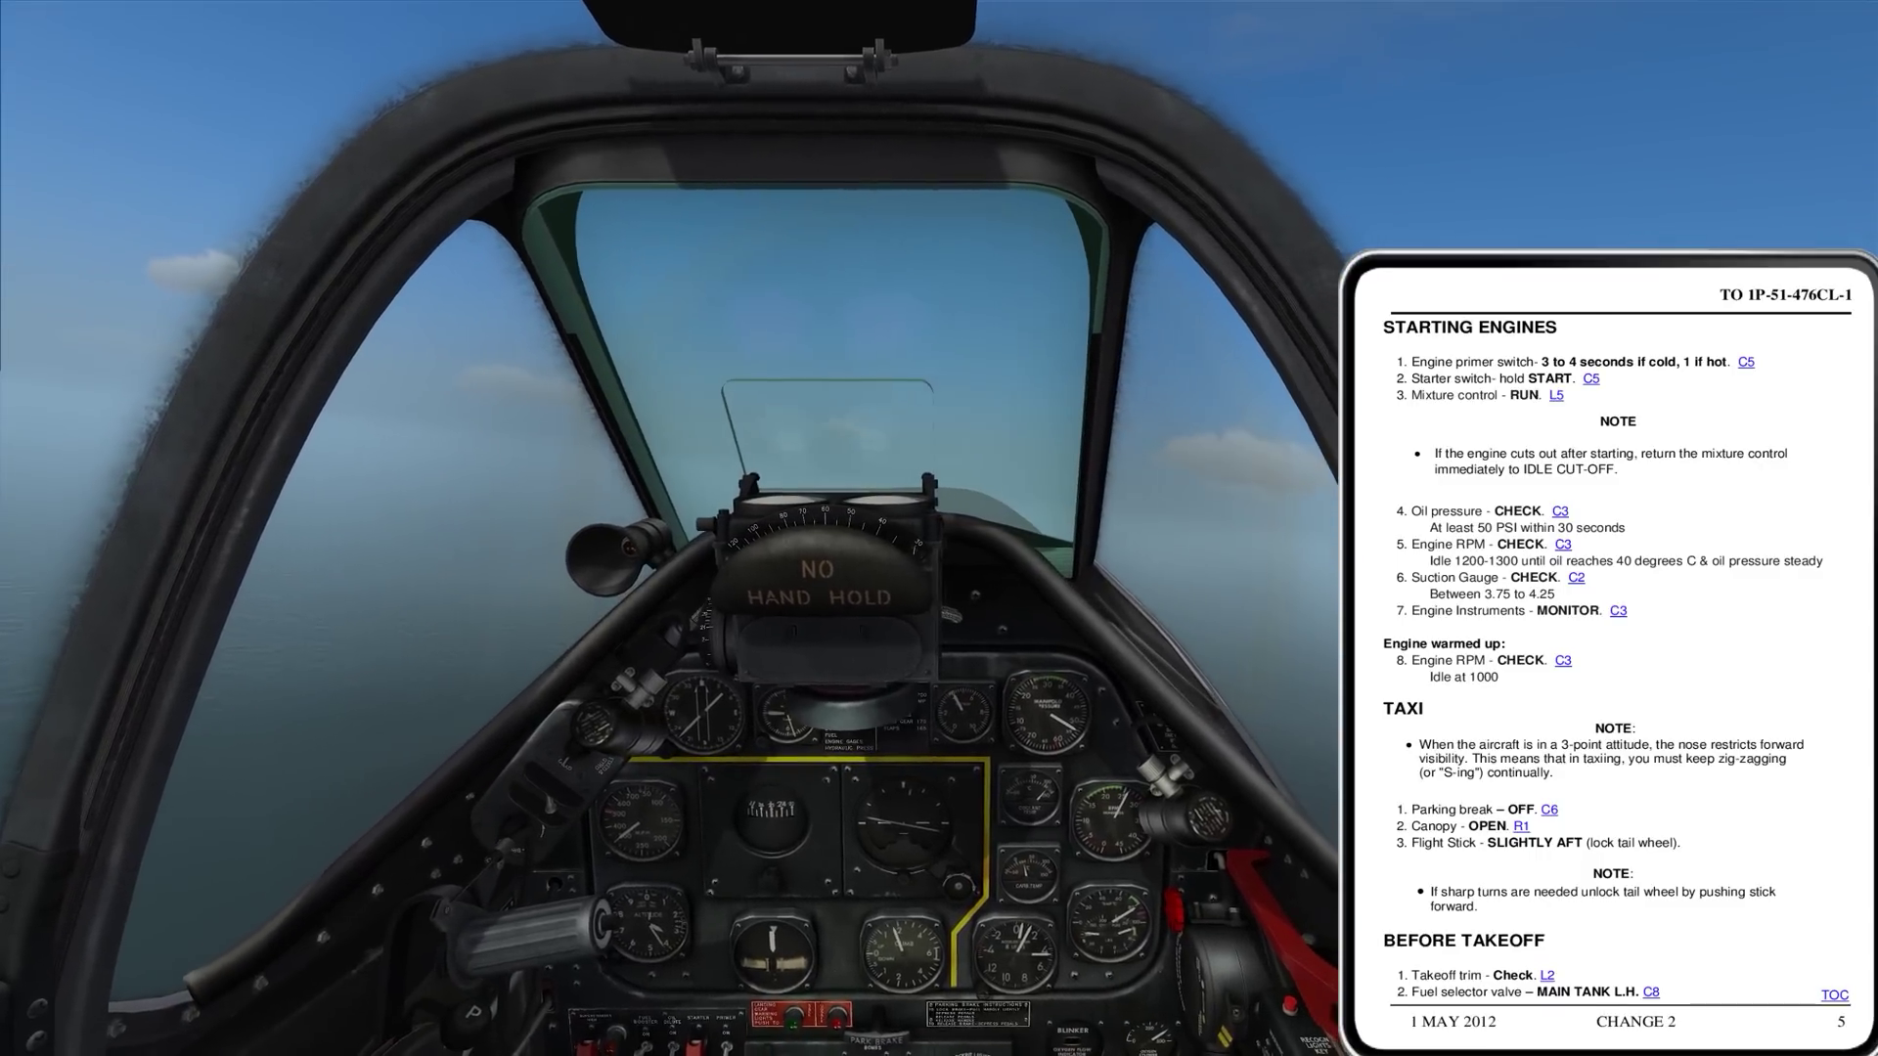
Flip the P-51 kneeboard checklist forward from page 5 (Starting Engines) to page 9 (Combat Operations).
key("bracketright")
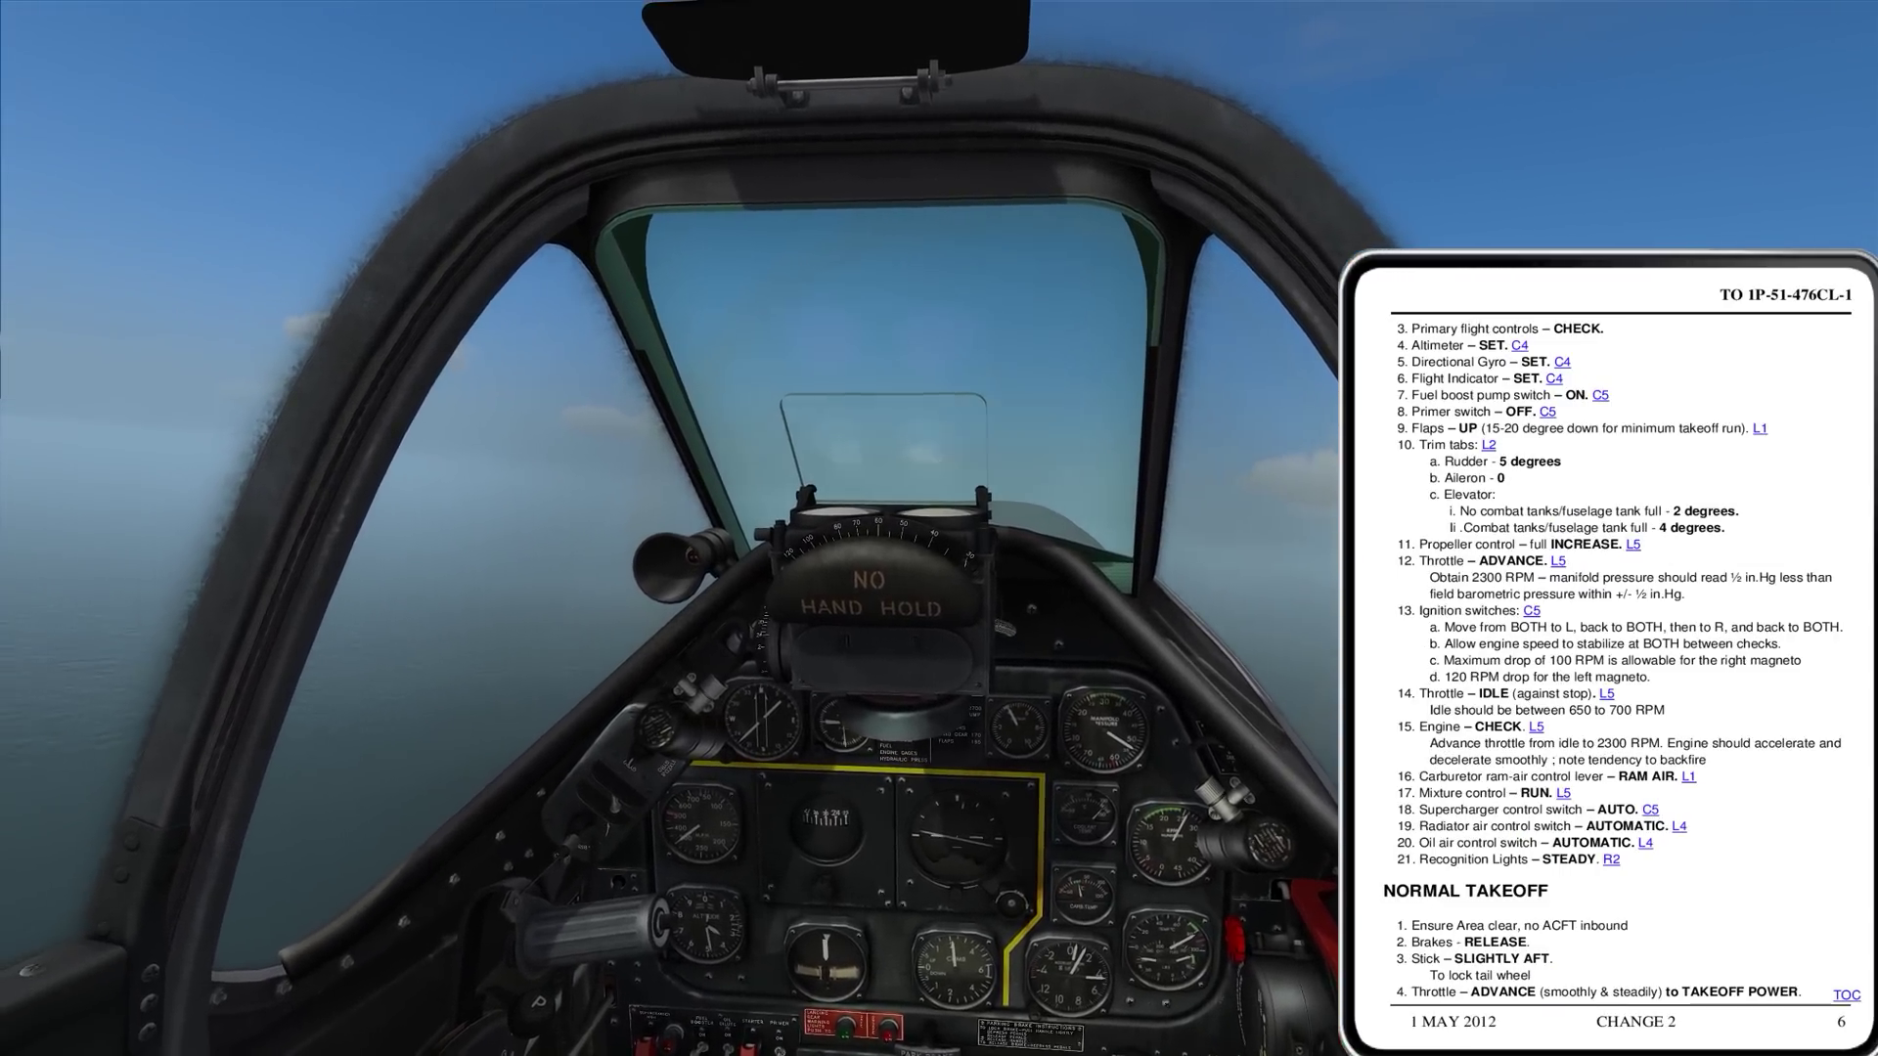
key("bracketright")
key("bracketright")
key("bracketright")
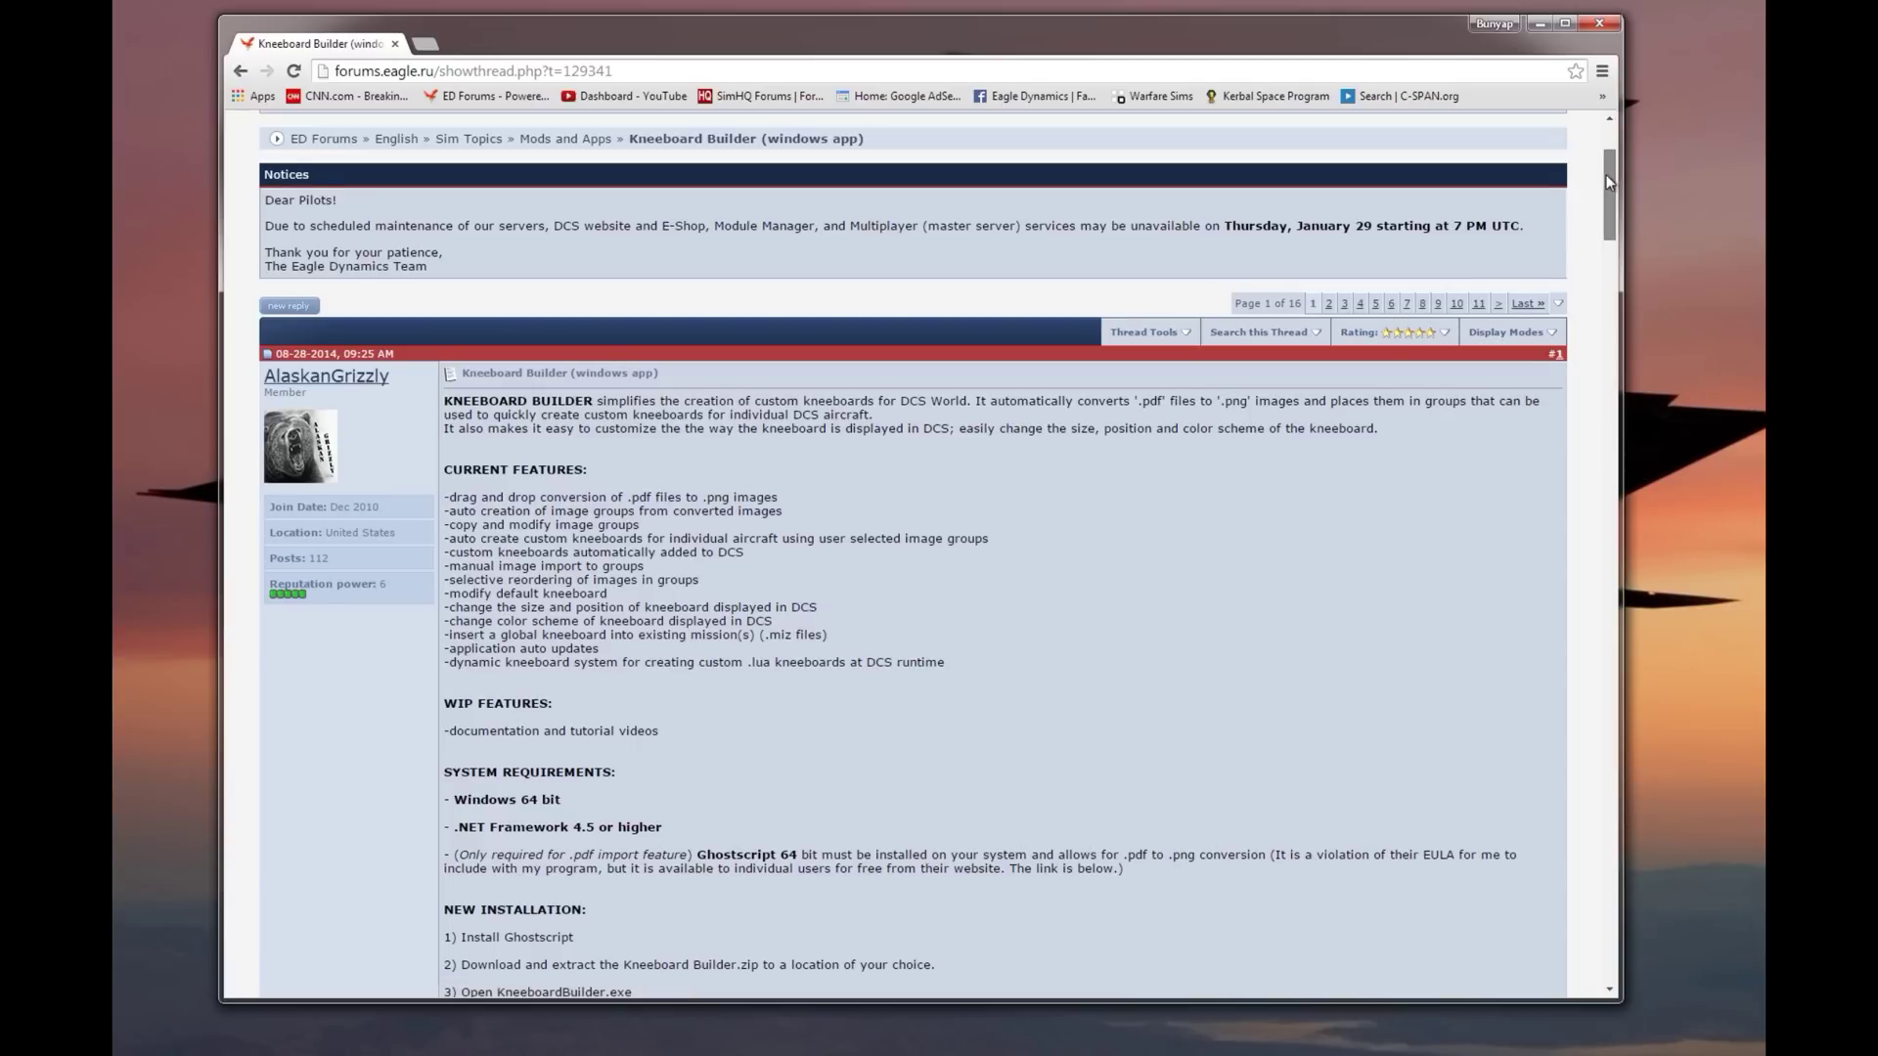
Scroll the Kneeboard Builder forum thread down to its download links, then switch to the KneeboardBuilder folder.
left_click_drag(1606, 181, 1604, 189)
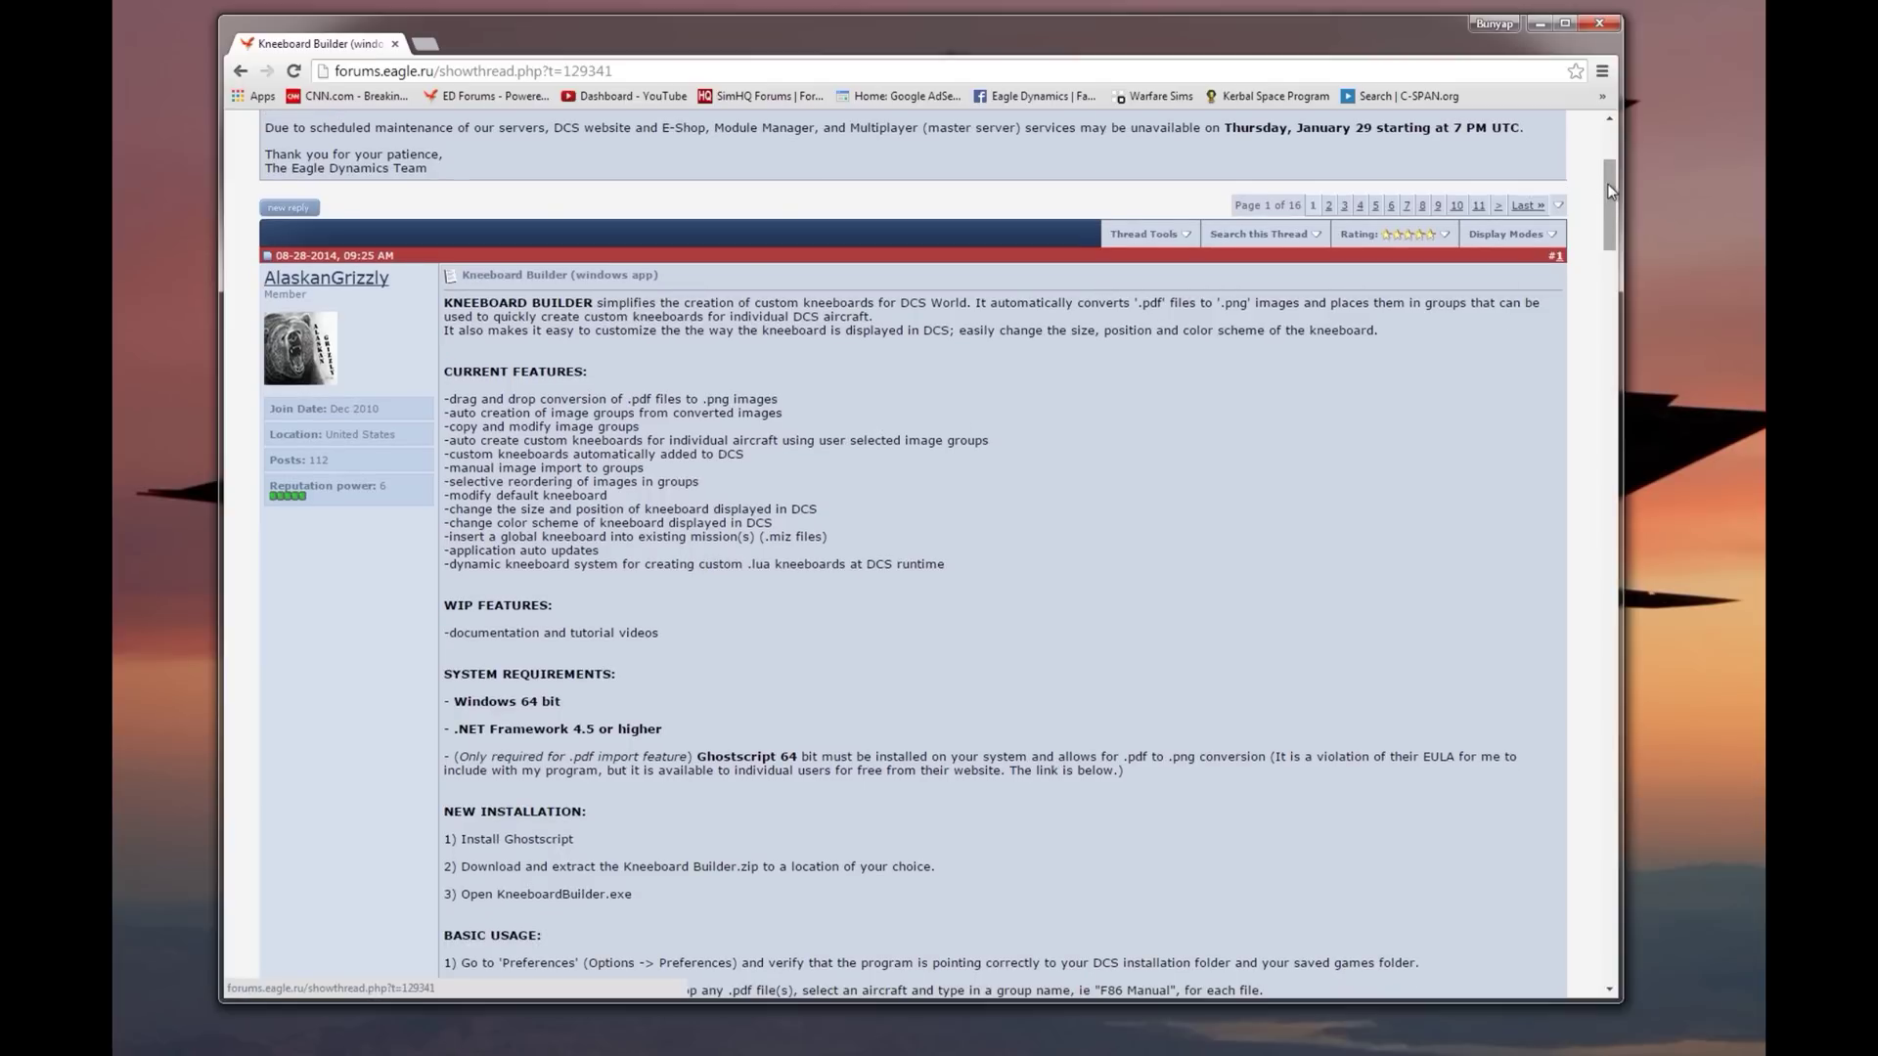
left_click_drag(1609, 191, 1582, 527)
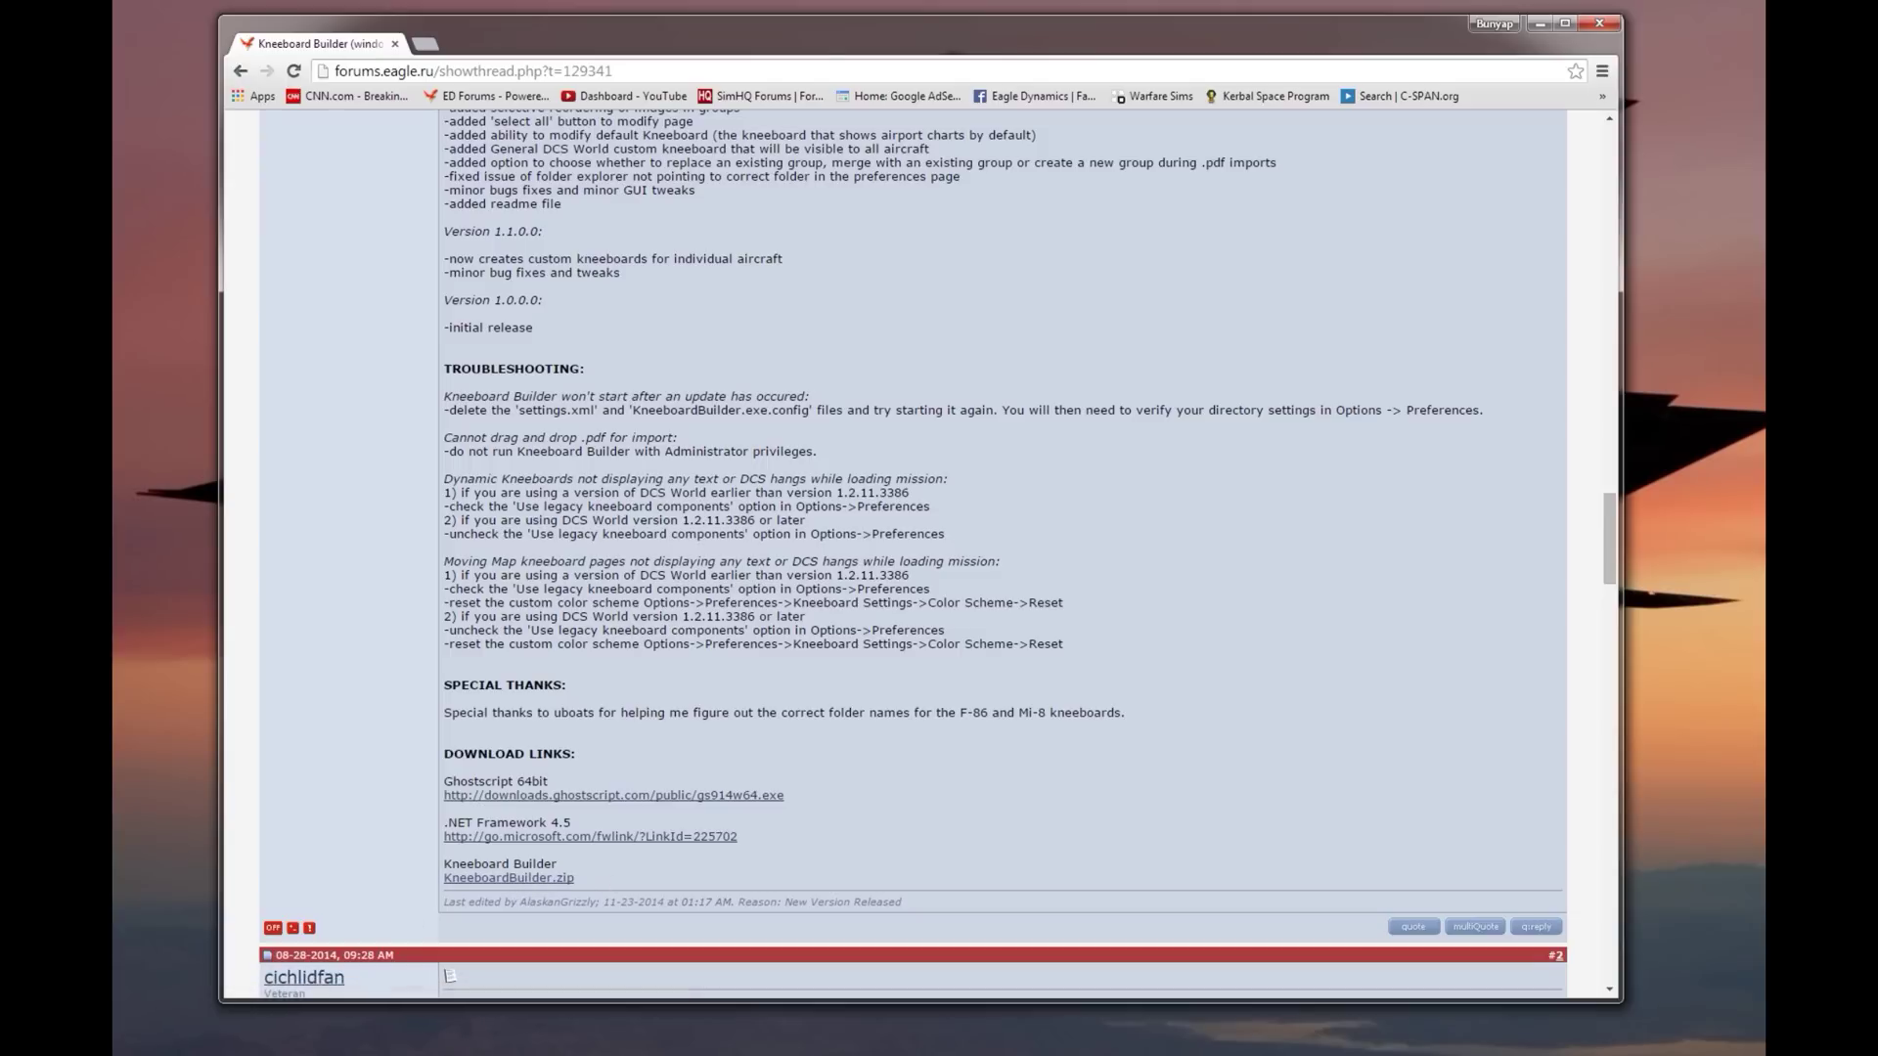
key("alt+Tab")
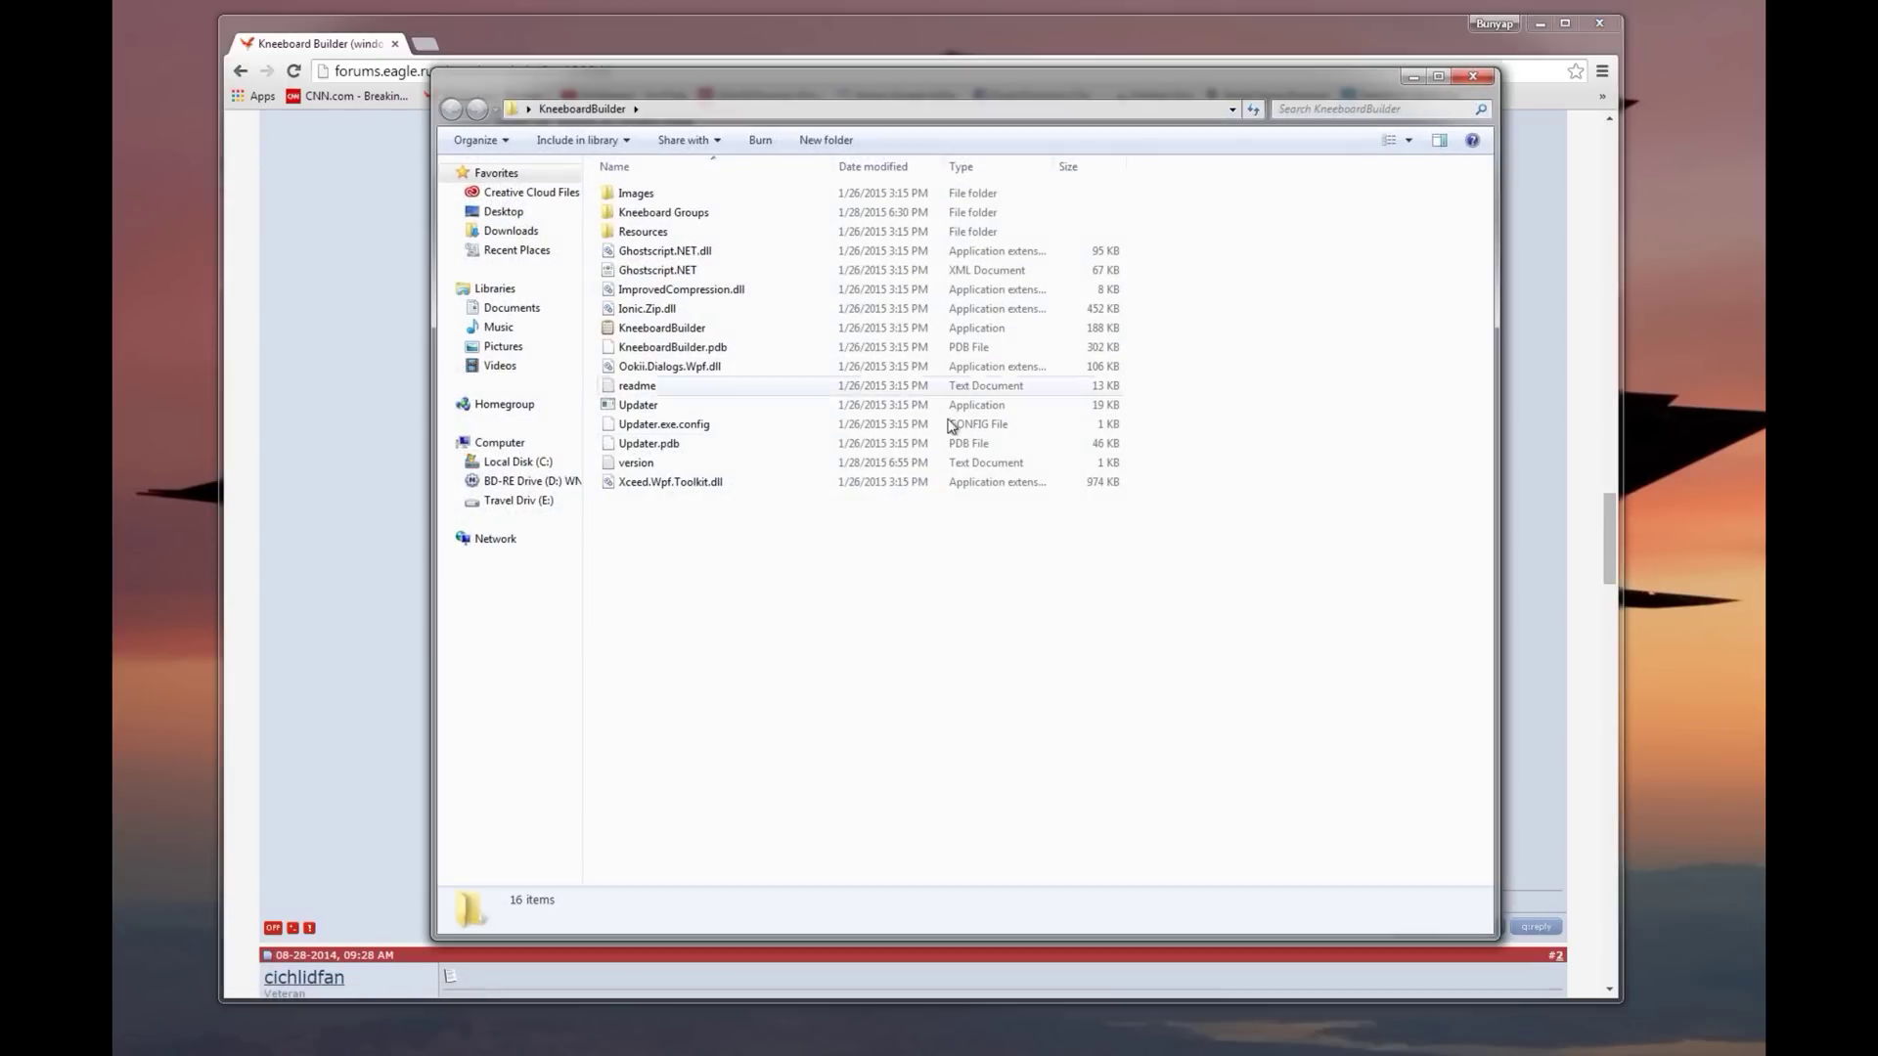
Run KneeboardBuilder as administrator and approve the User Account Control prompt.
right_click(682, 334)
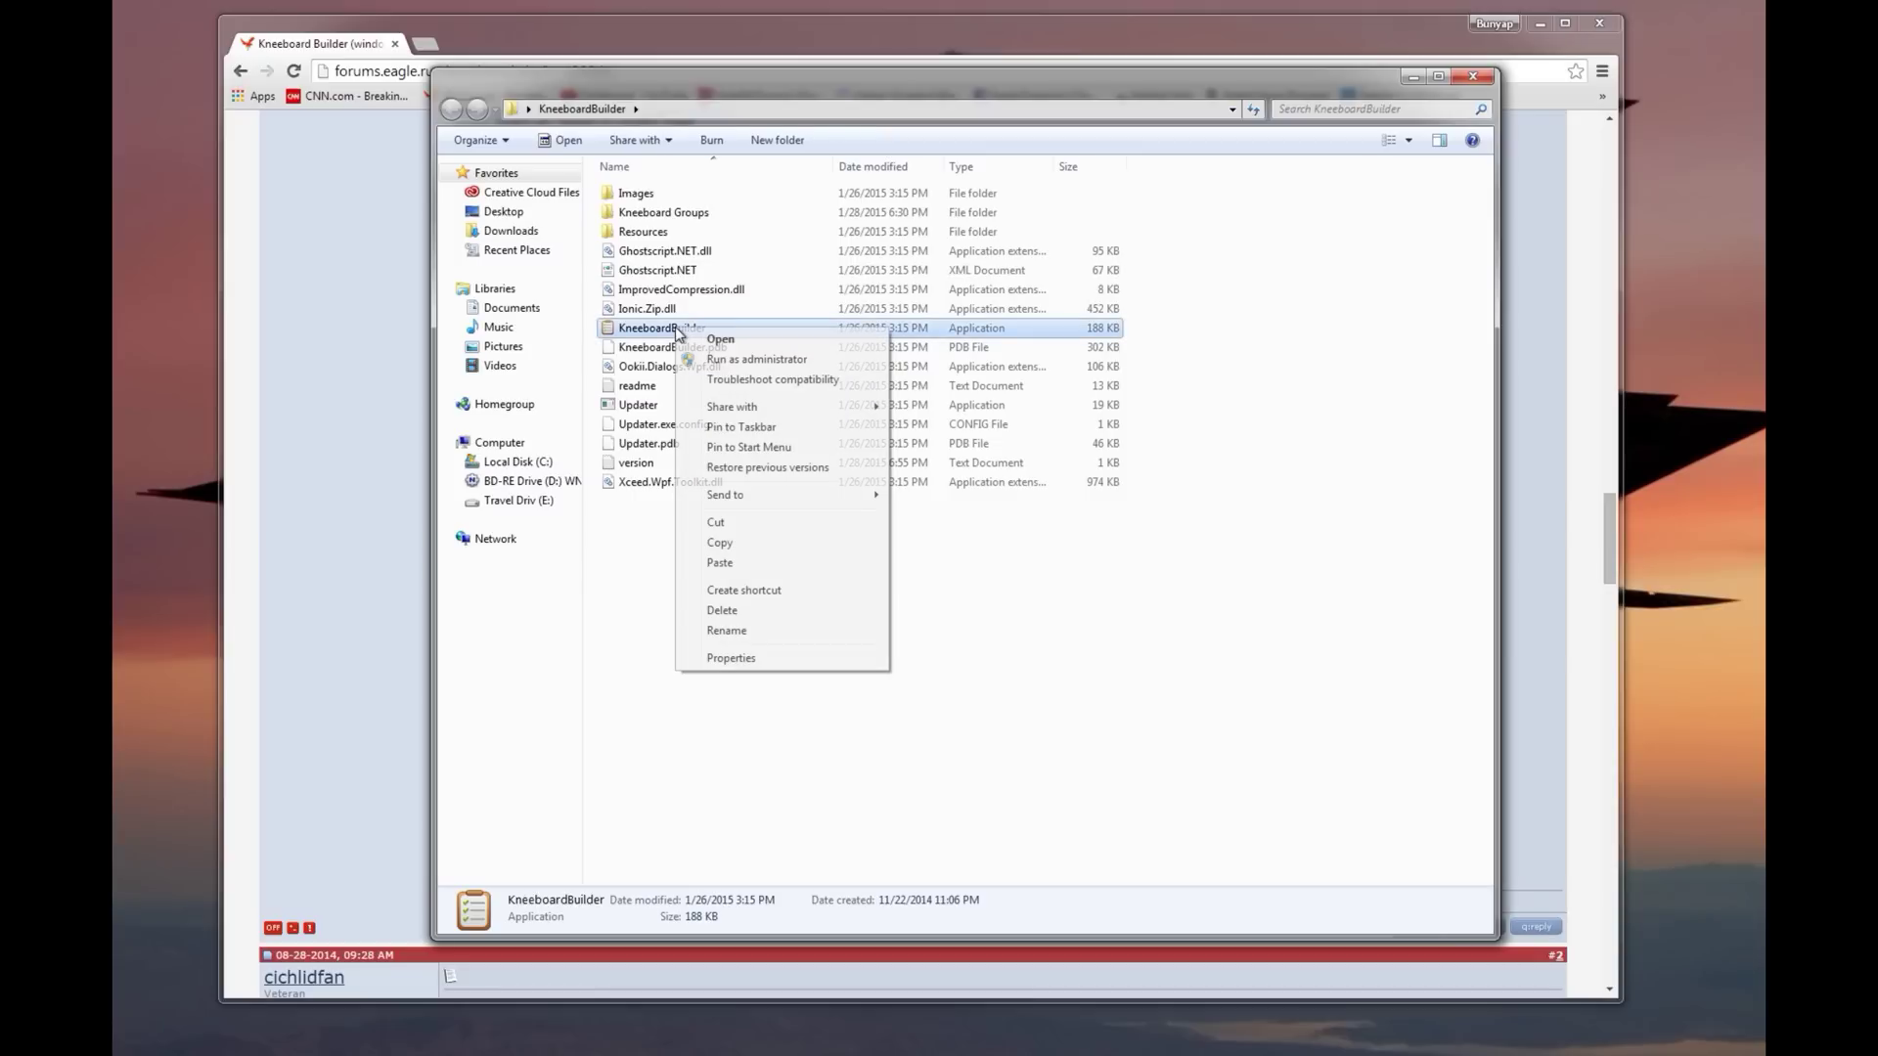
left_click(733, 364)
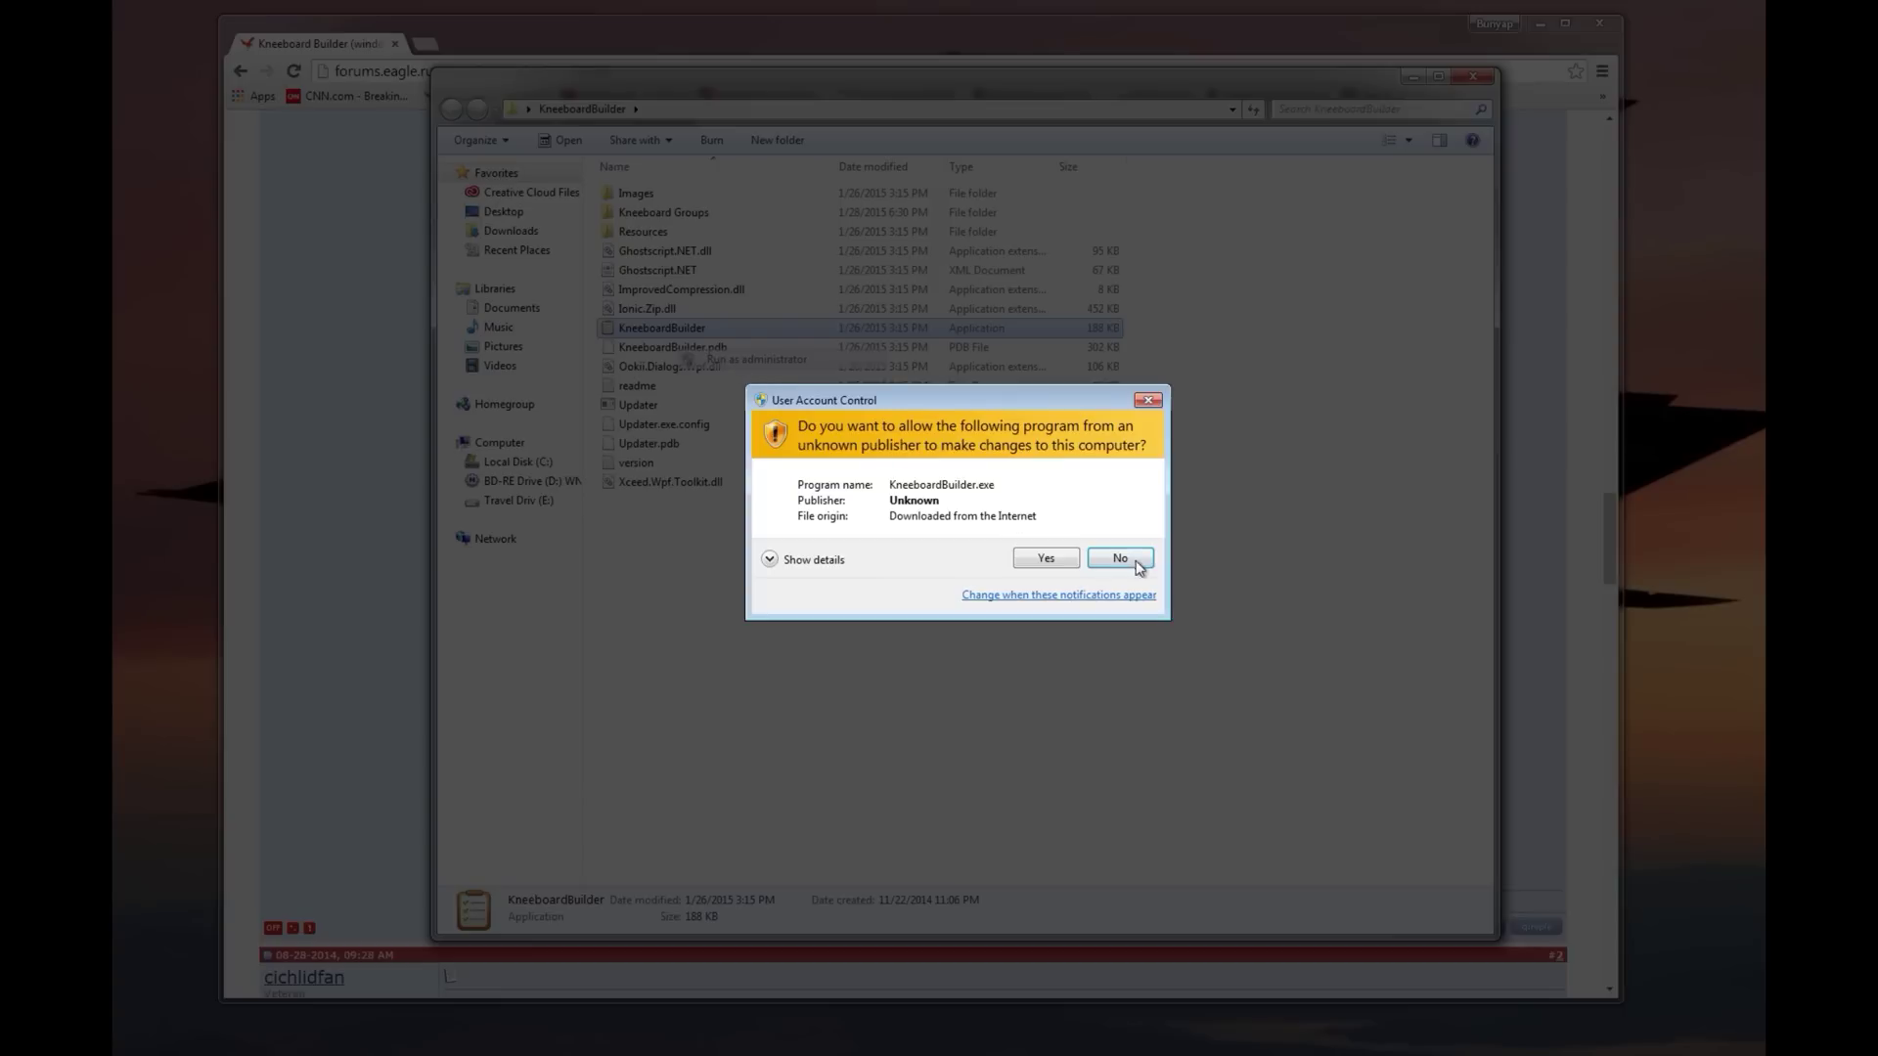
left_click(1045, 560)
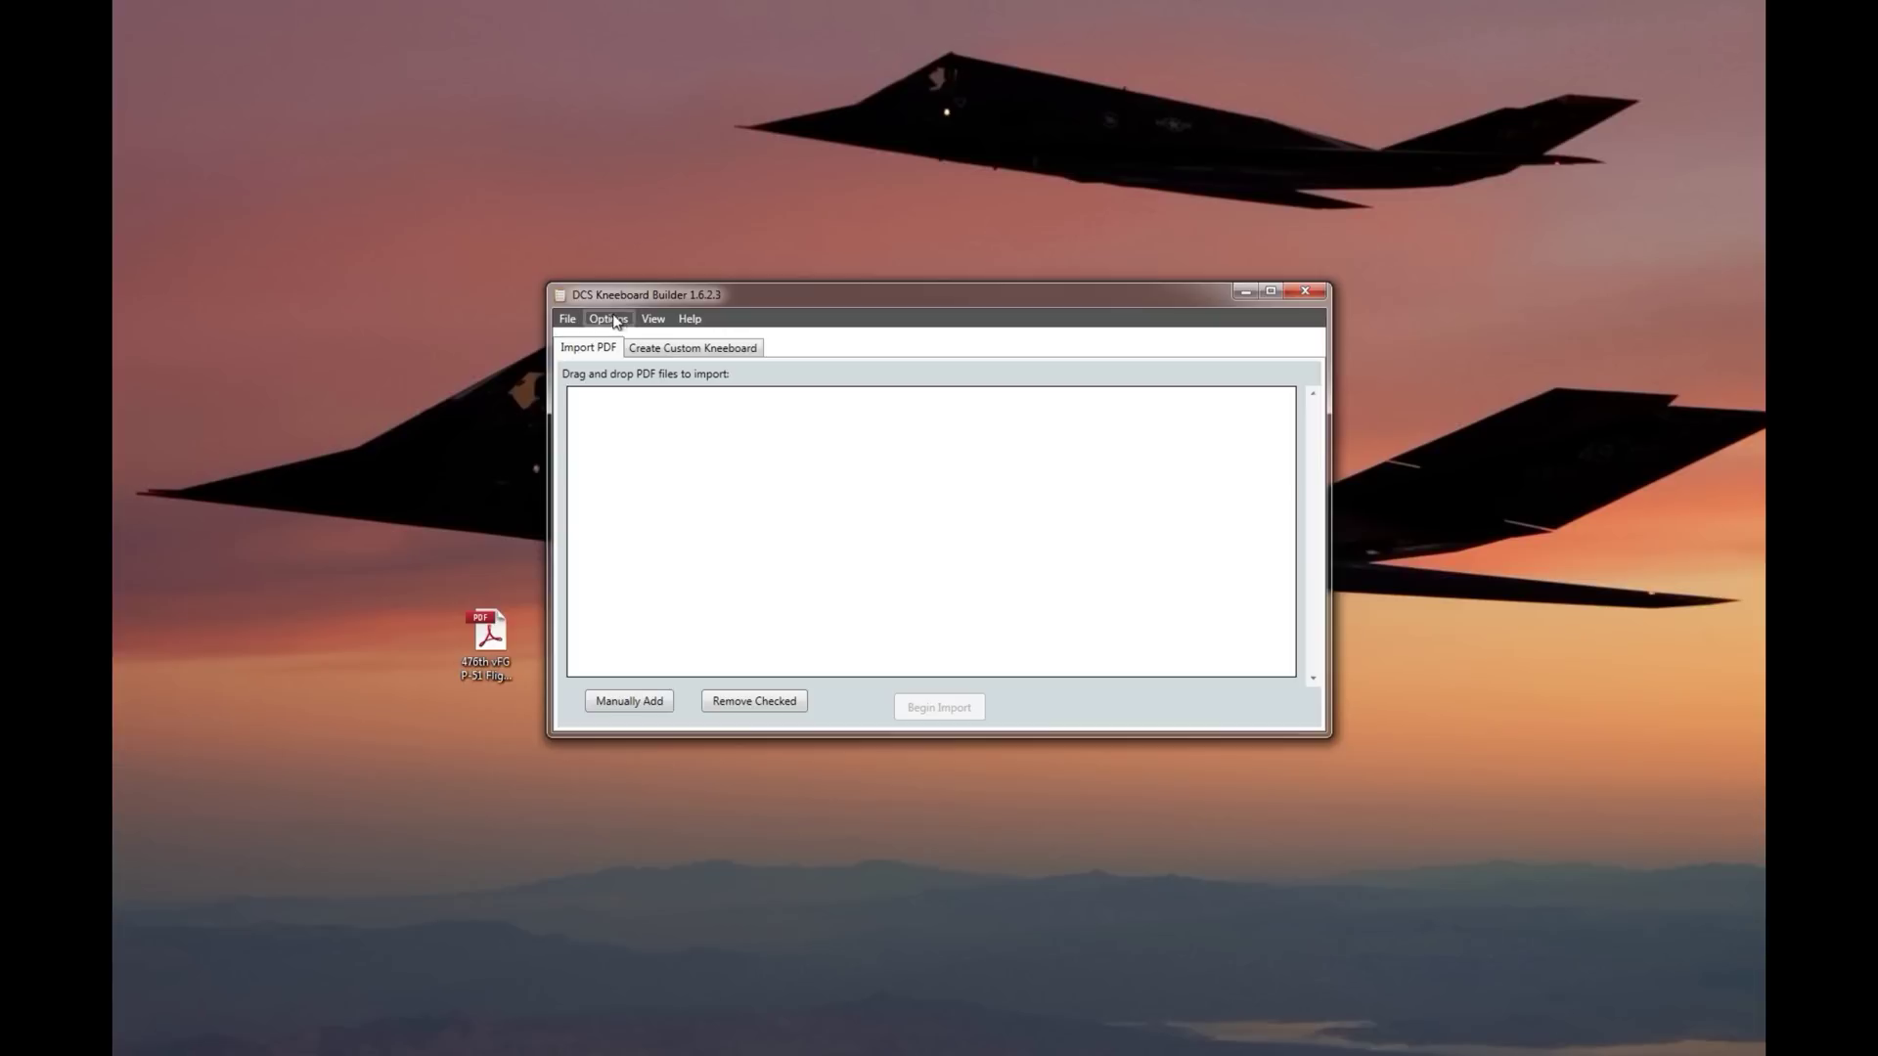
left_click(611, 320)
left_click(629, 364)
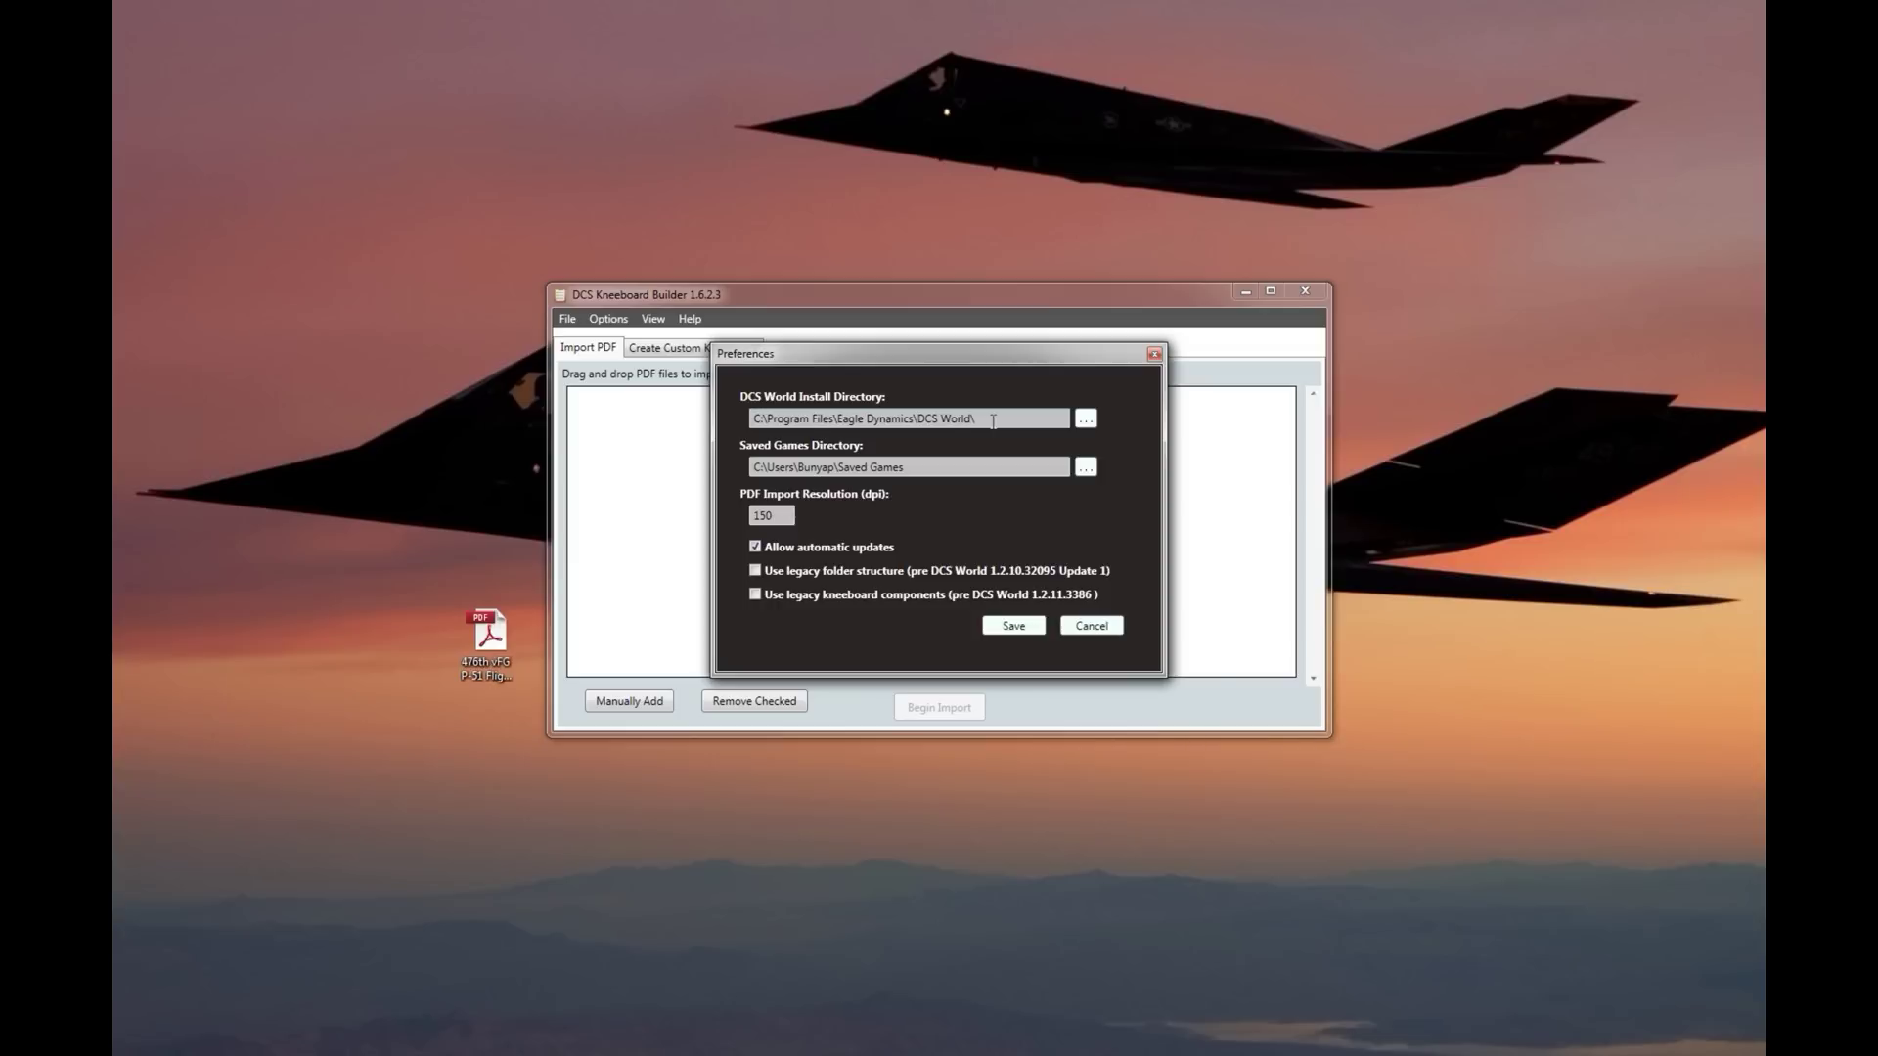
left_click_drag(980, 423, 916, 423)
left_click(1092, 625)
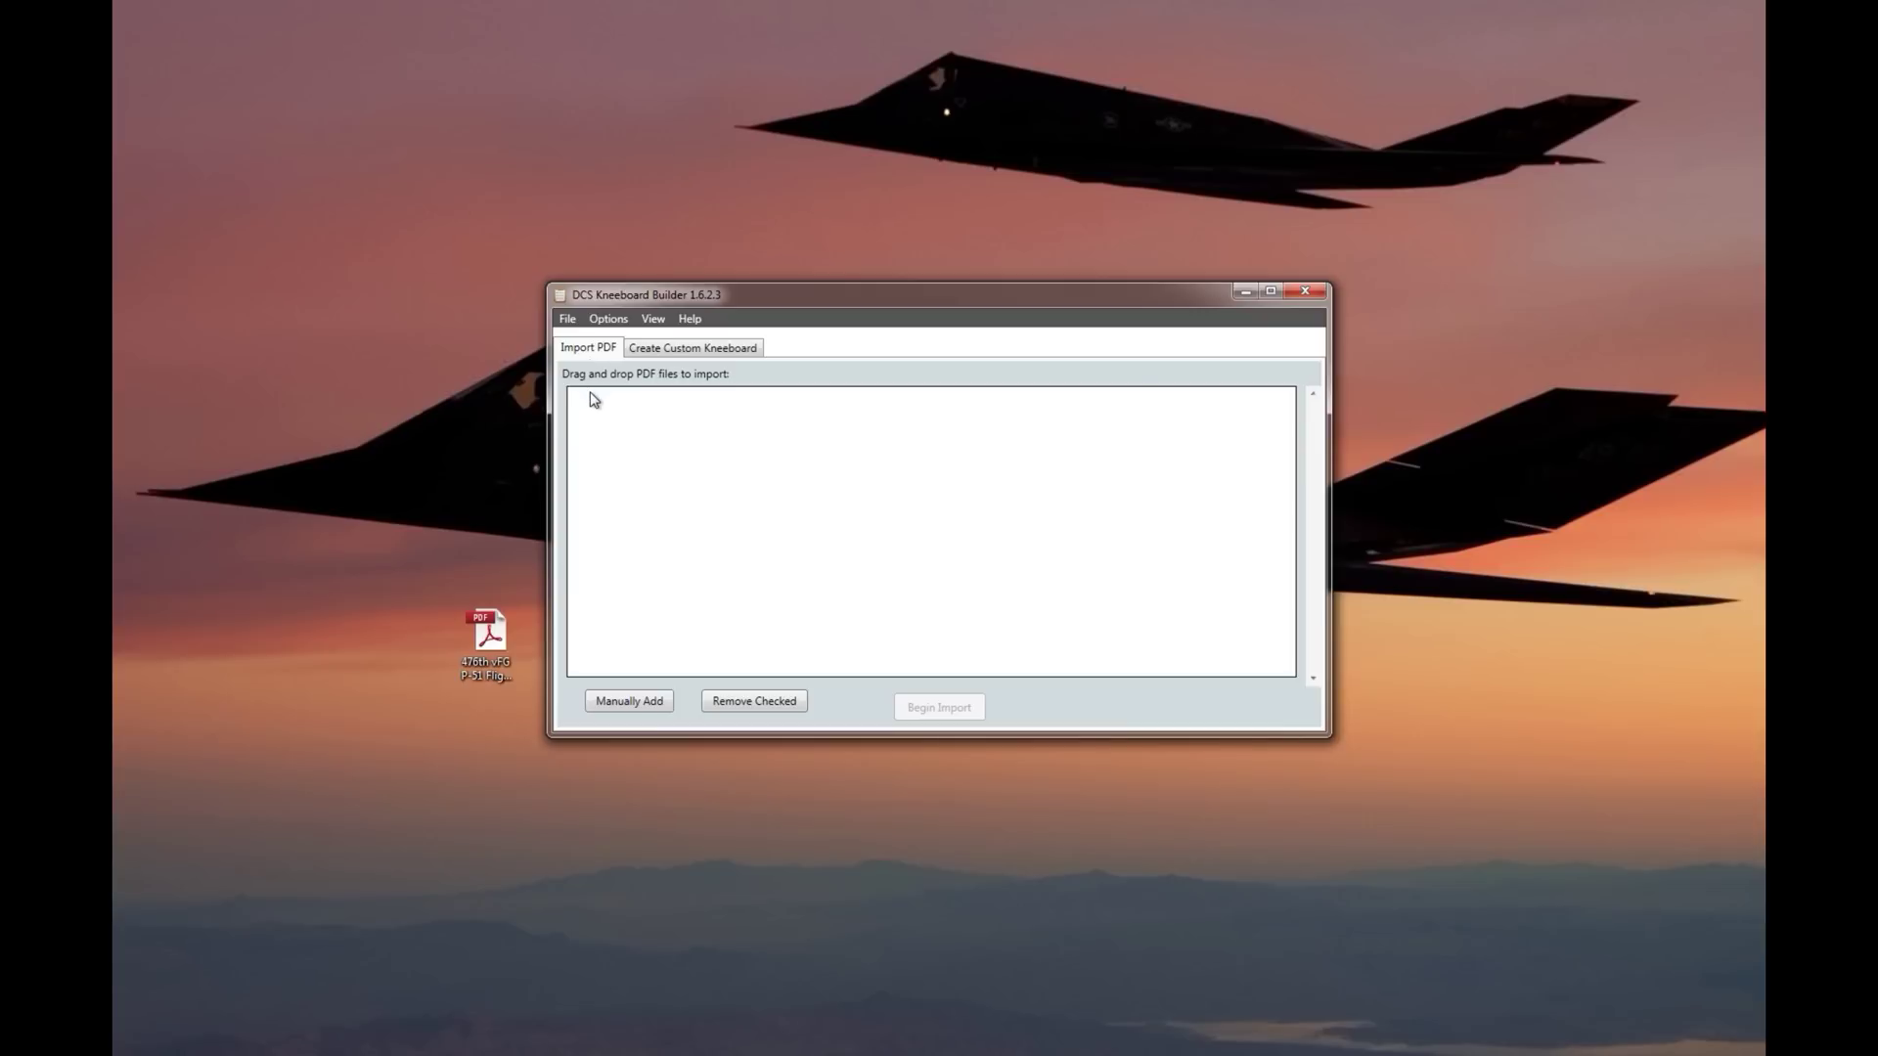
Add the 476th vFG P-51 Flight Crew Checklist PDF to the import list.
left_click(494, 648)
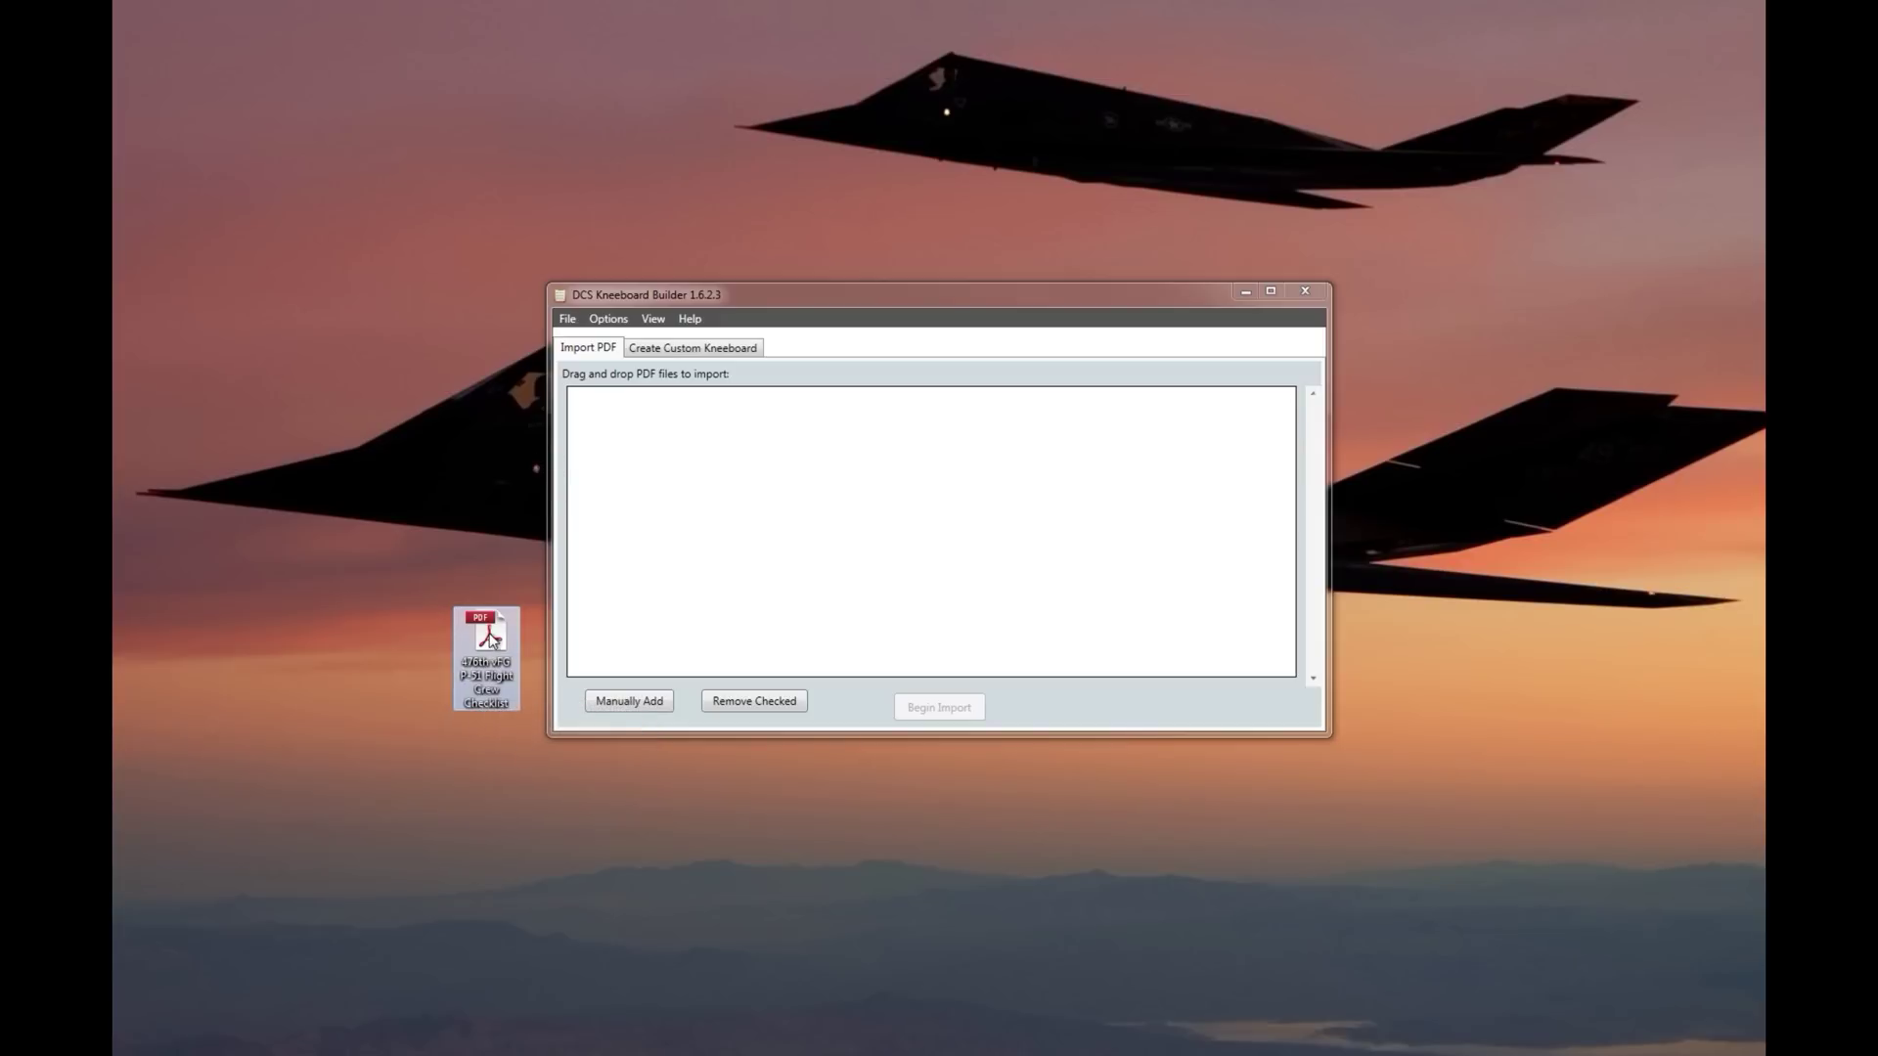
mouse_move(498, 628)
left_mouse_down()
mouse_move(523, 585)
mouse_move(675, 490)
mouse_move(577, 557)
mouse_move(725, 507)
mouse_move(646, 525)
mouse_move(519, 600)
mouse_move(717, 503)
mouse_move(566, 566)
mouse_move(500, 646)
left_mouse_up()
left_click(630, 702)
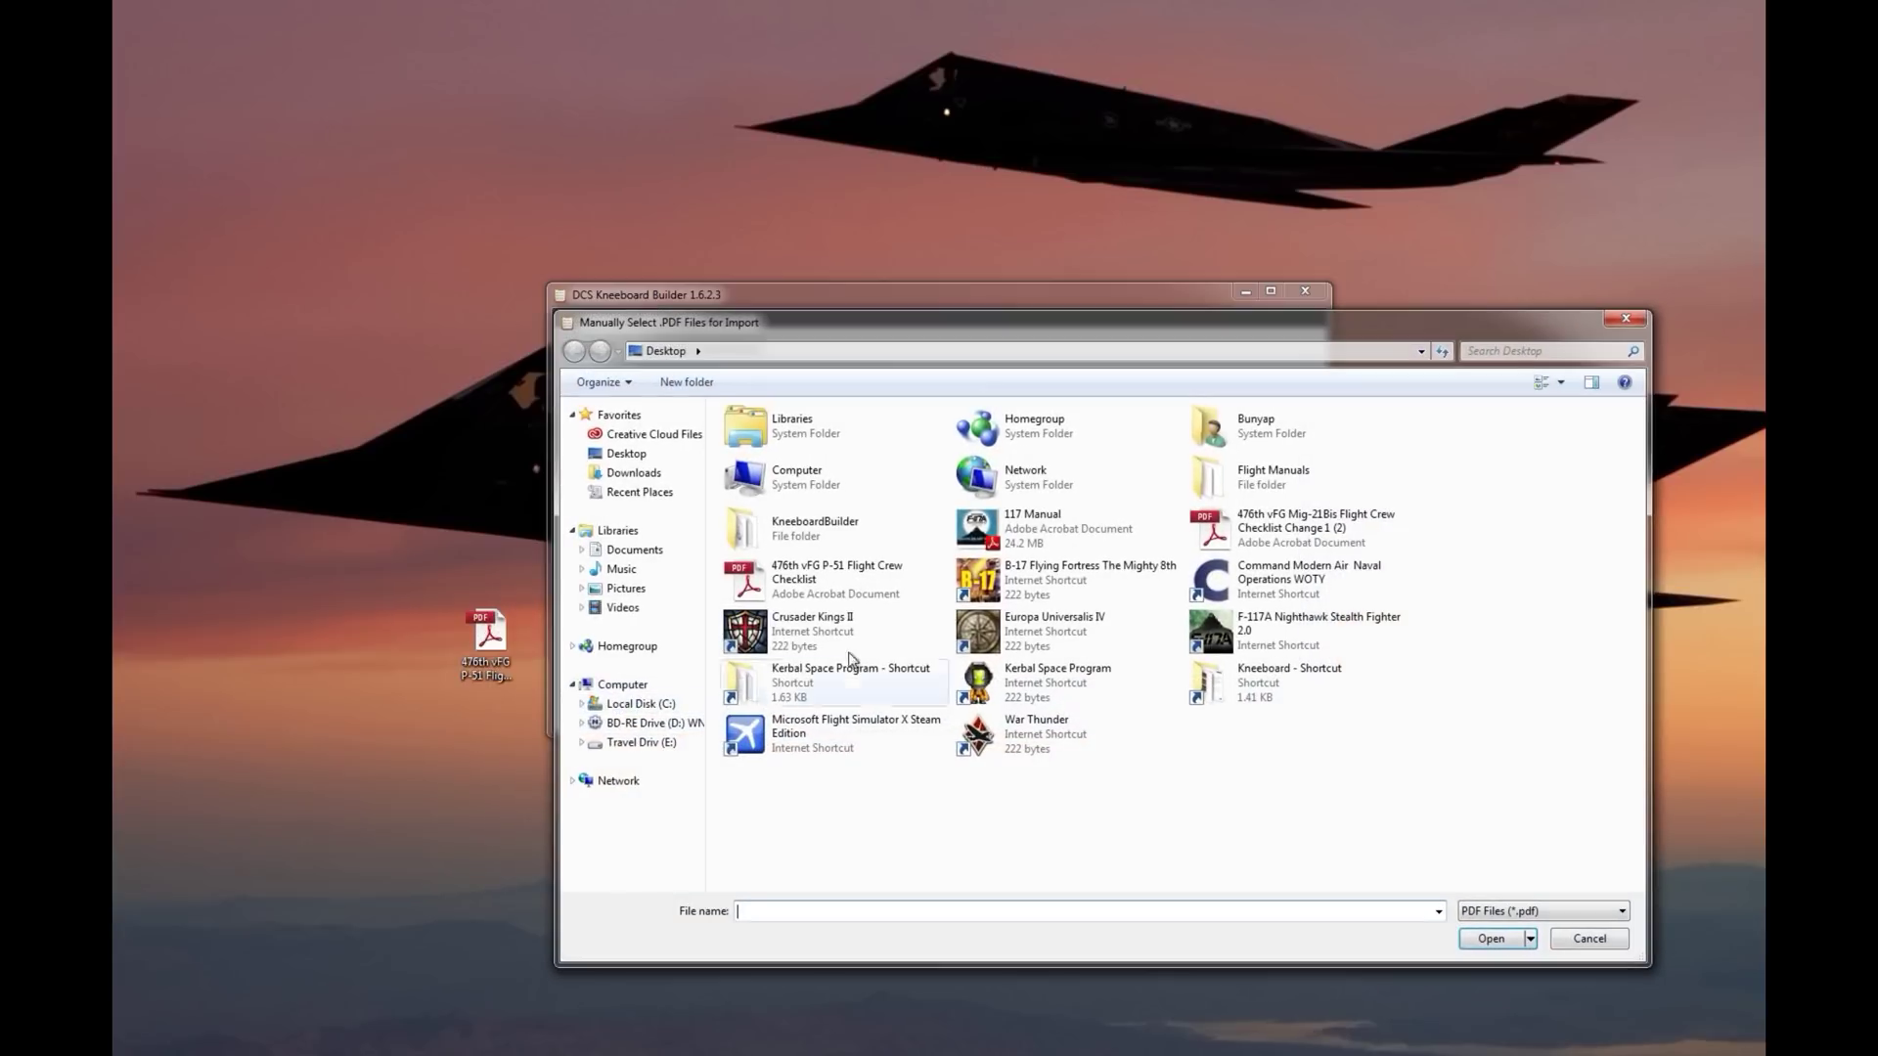
double_click(773, 579)
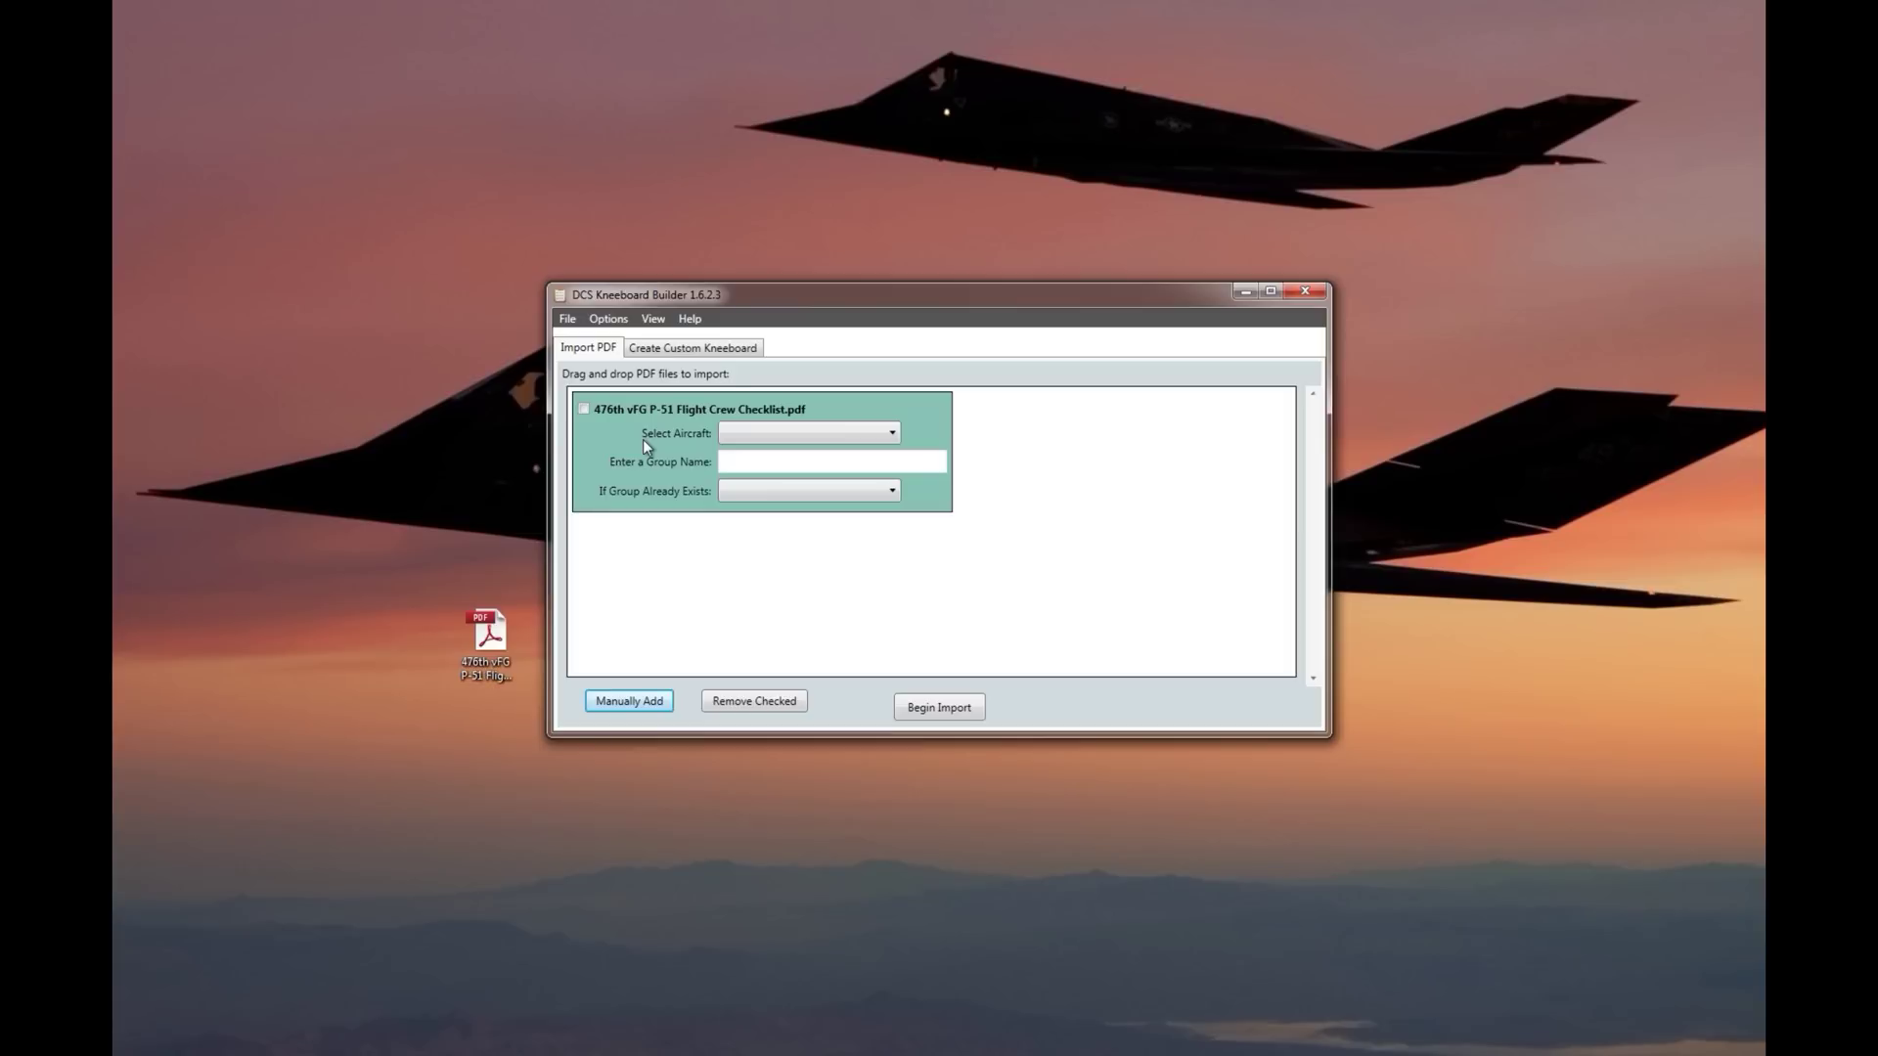
Assign the checklist to the P-51D as group 'Checklist' and convert its 26 pages.
left_click(767, 432)
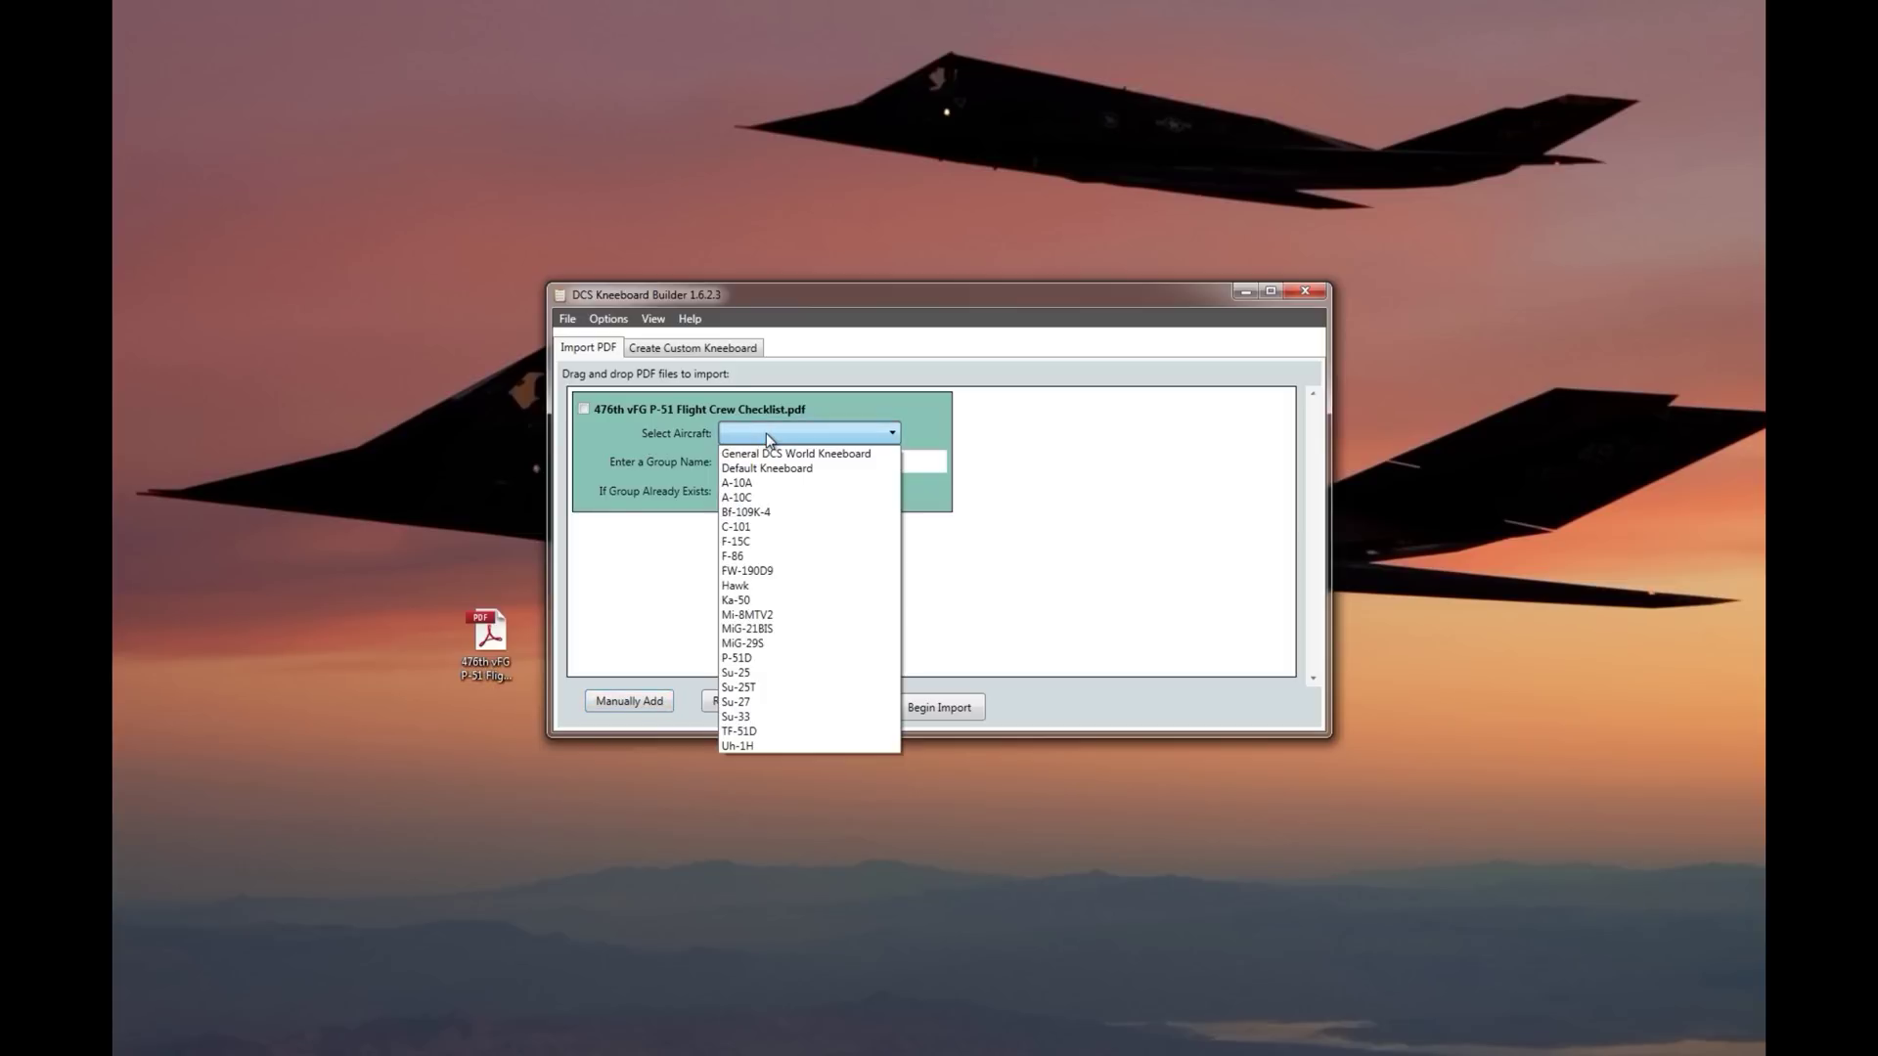
left_click(759, 659)
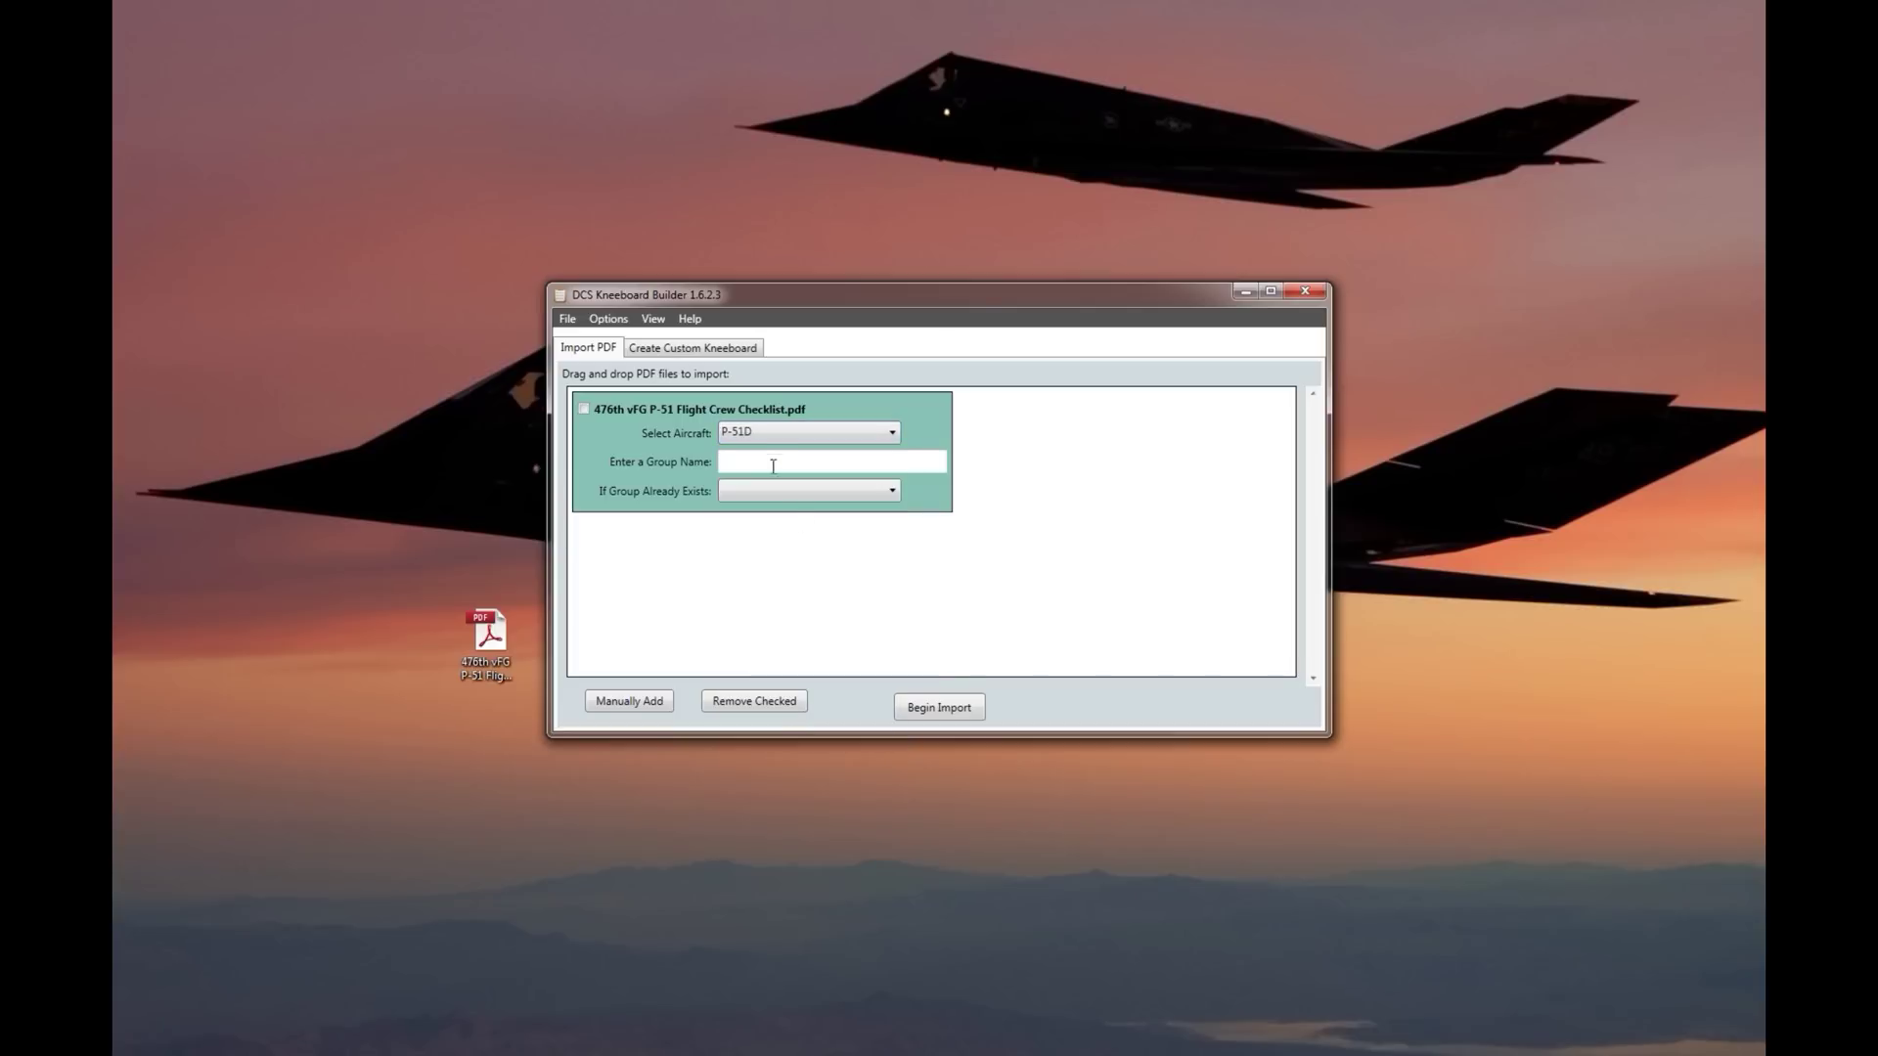
left_click(756, 463)
type("list")
left_click(773, 502)
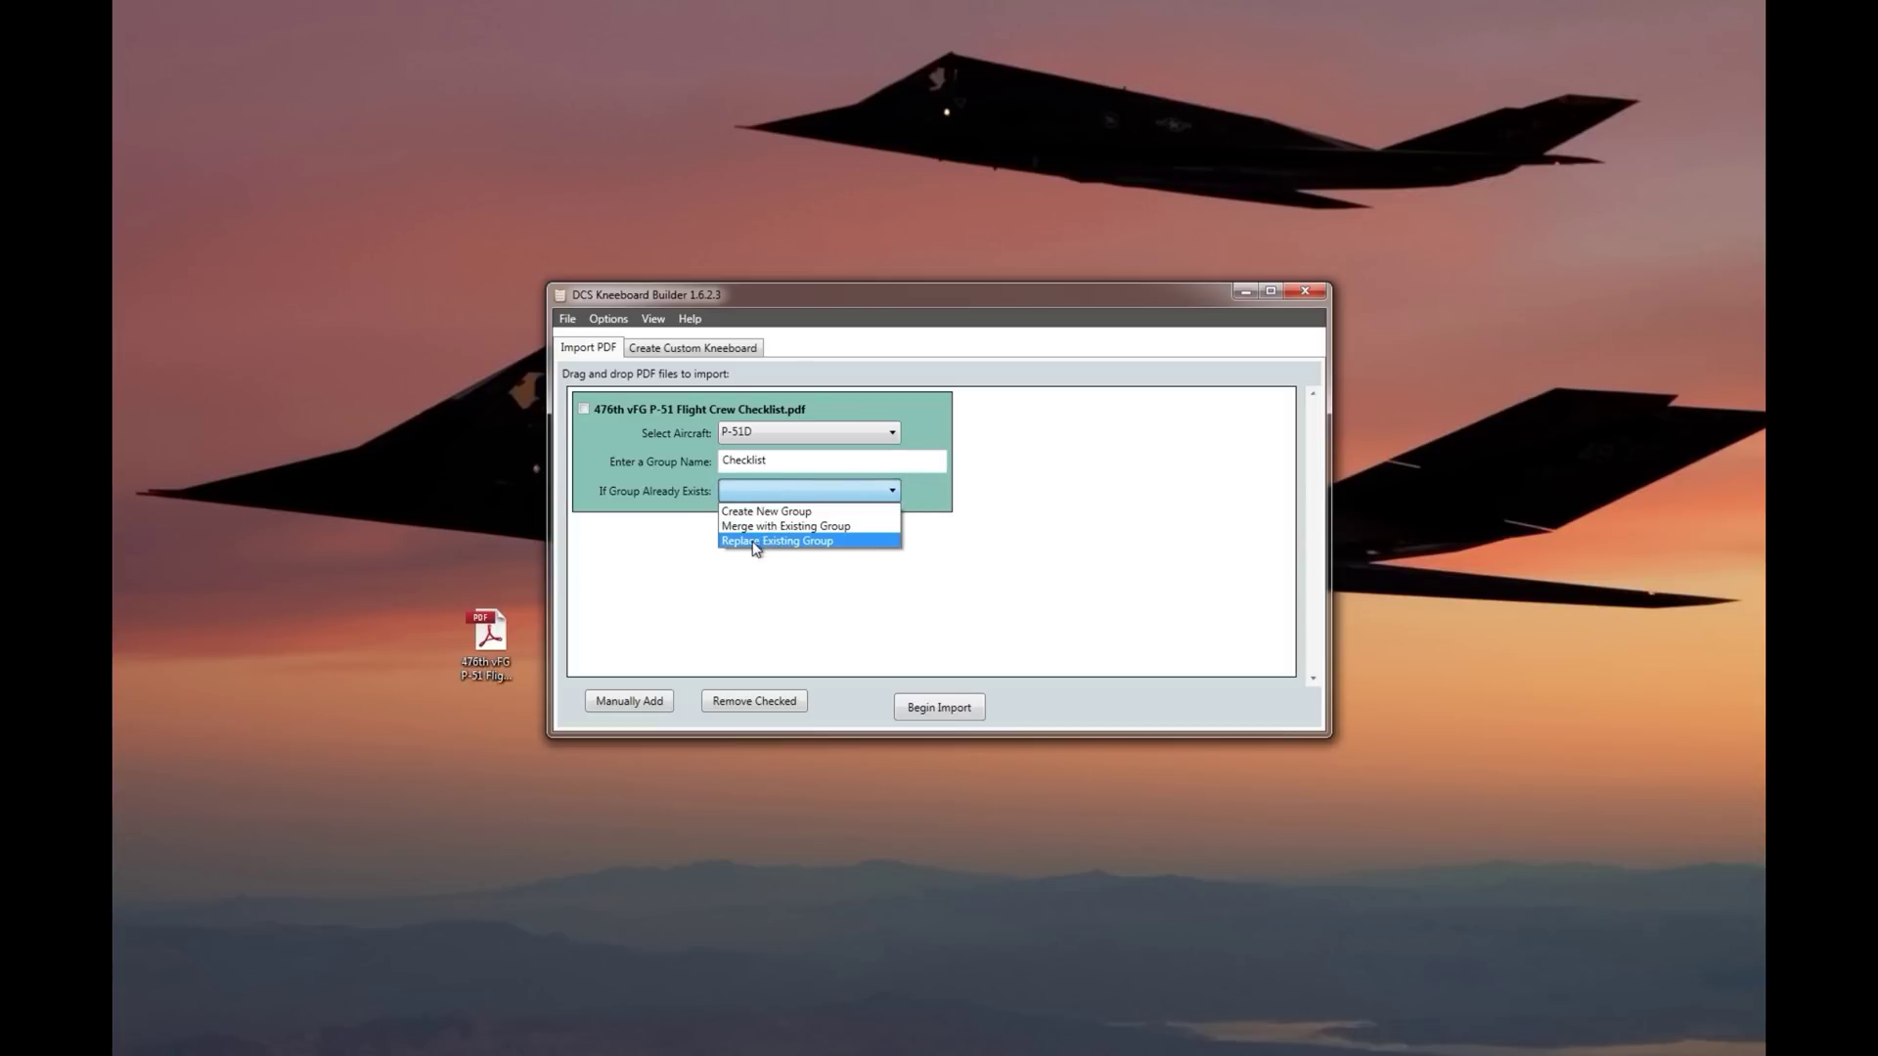
left_click(1022, 464)
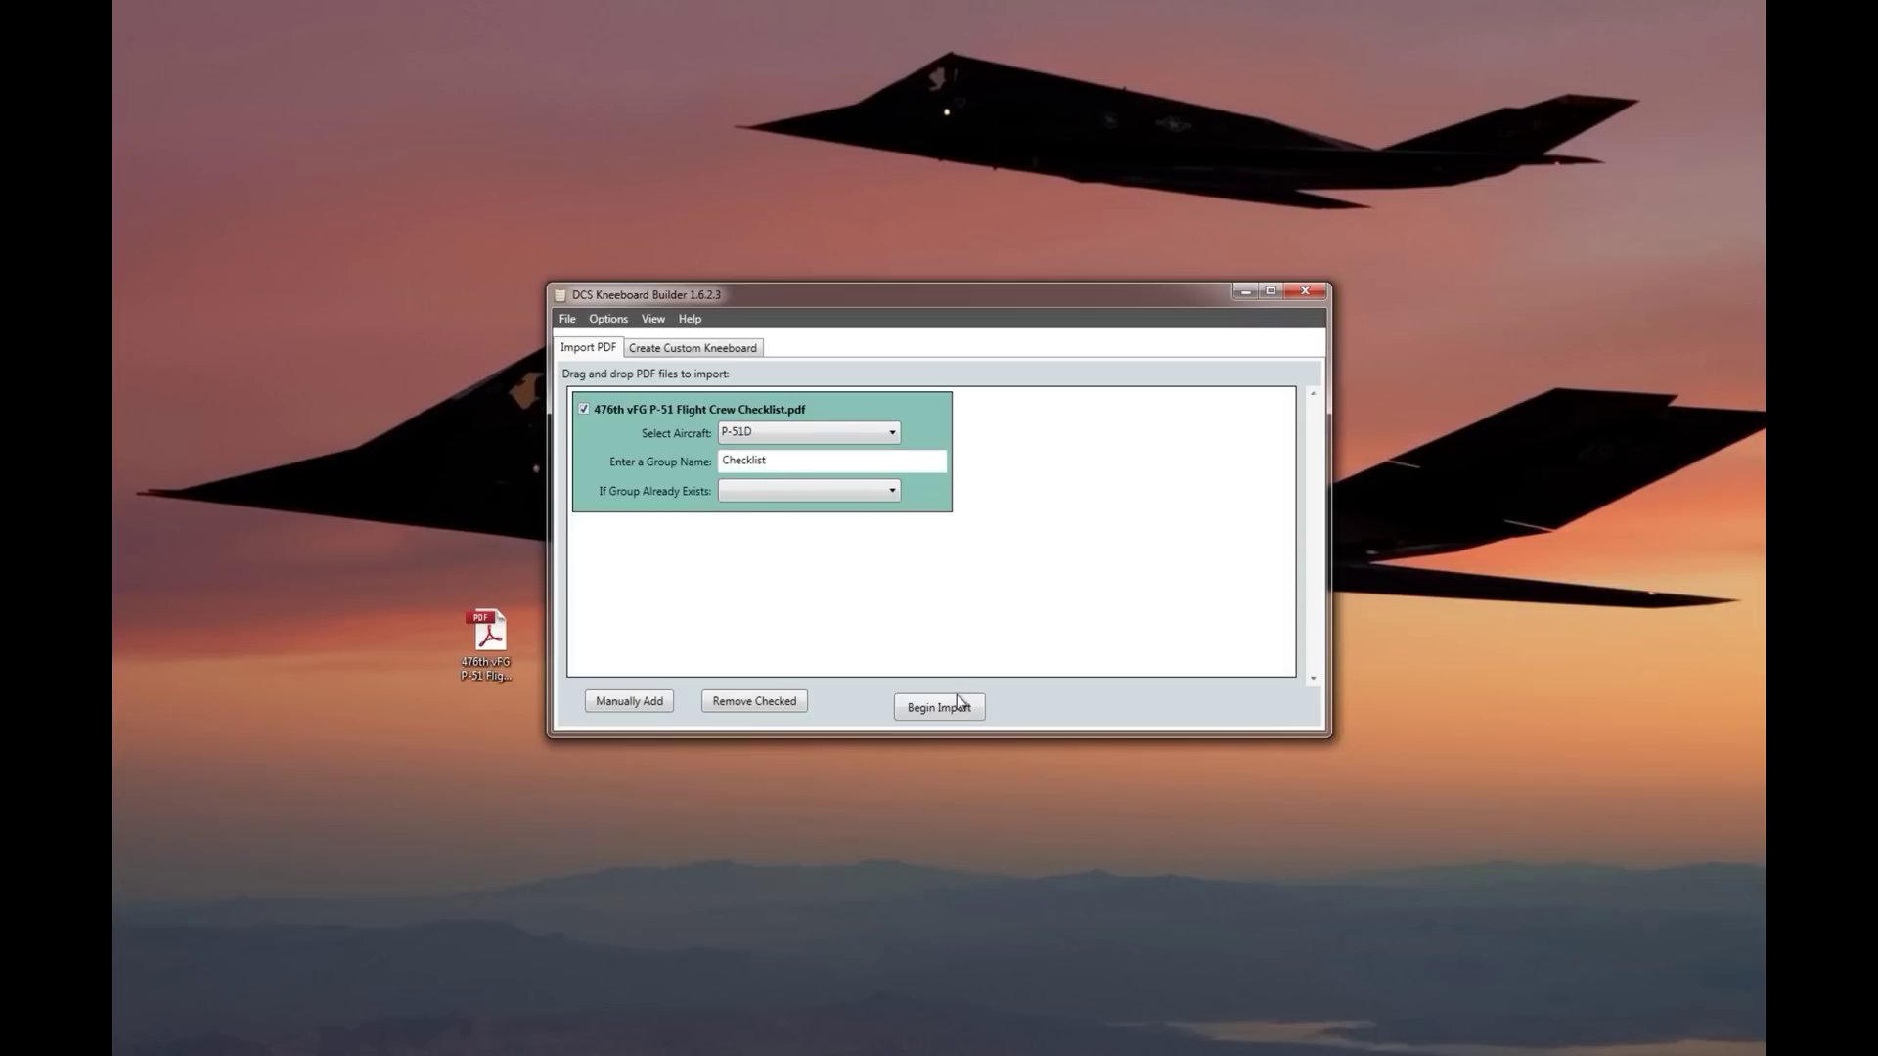
left_click(959, 706)
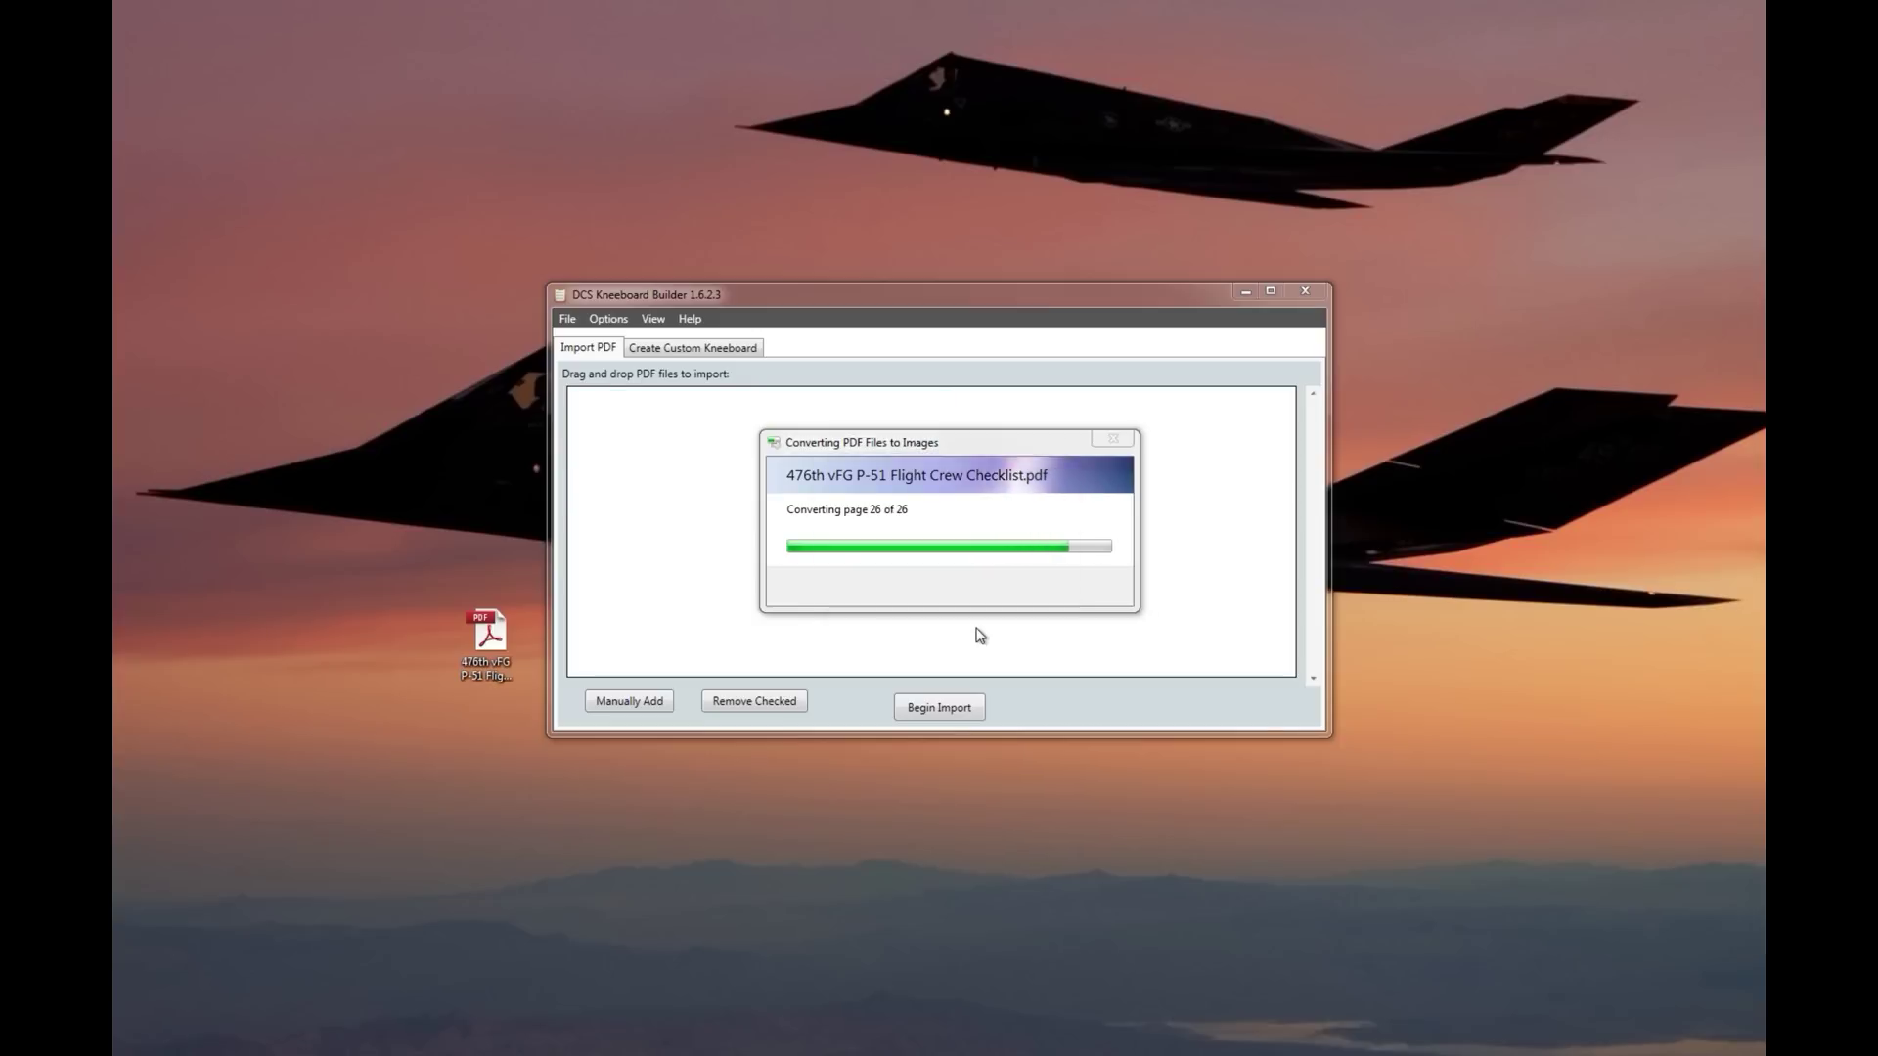
left_click(1057, 591)
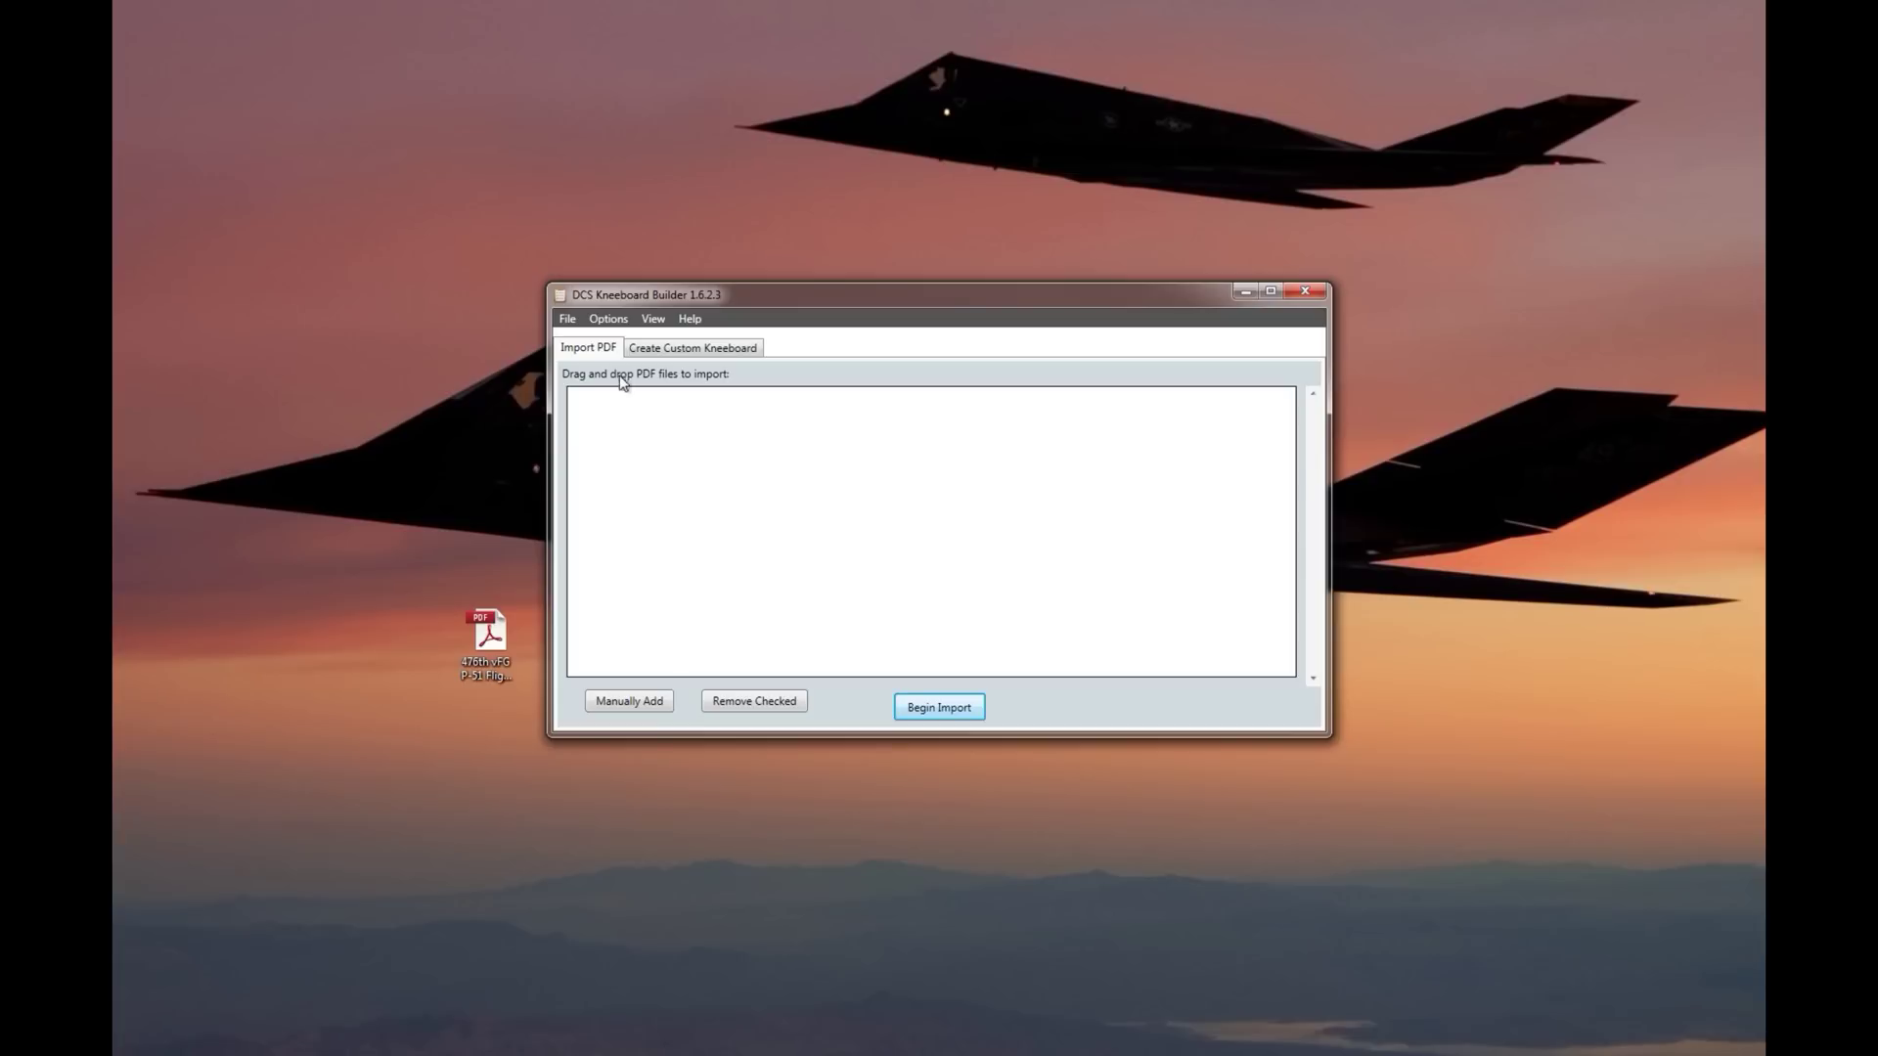
Move the Checklist group into the P-51D custom kneeboard and build it.
left_click(687, 348)
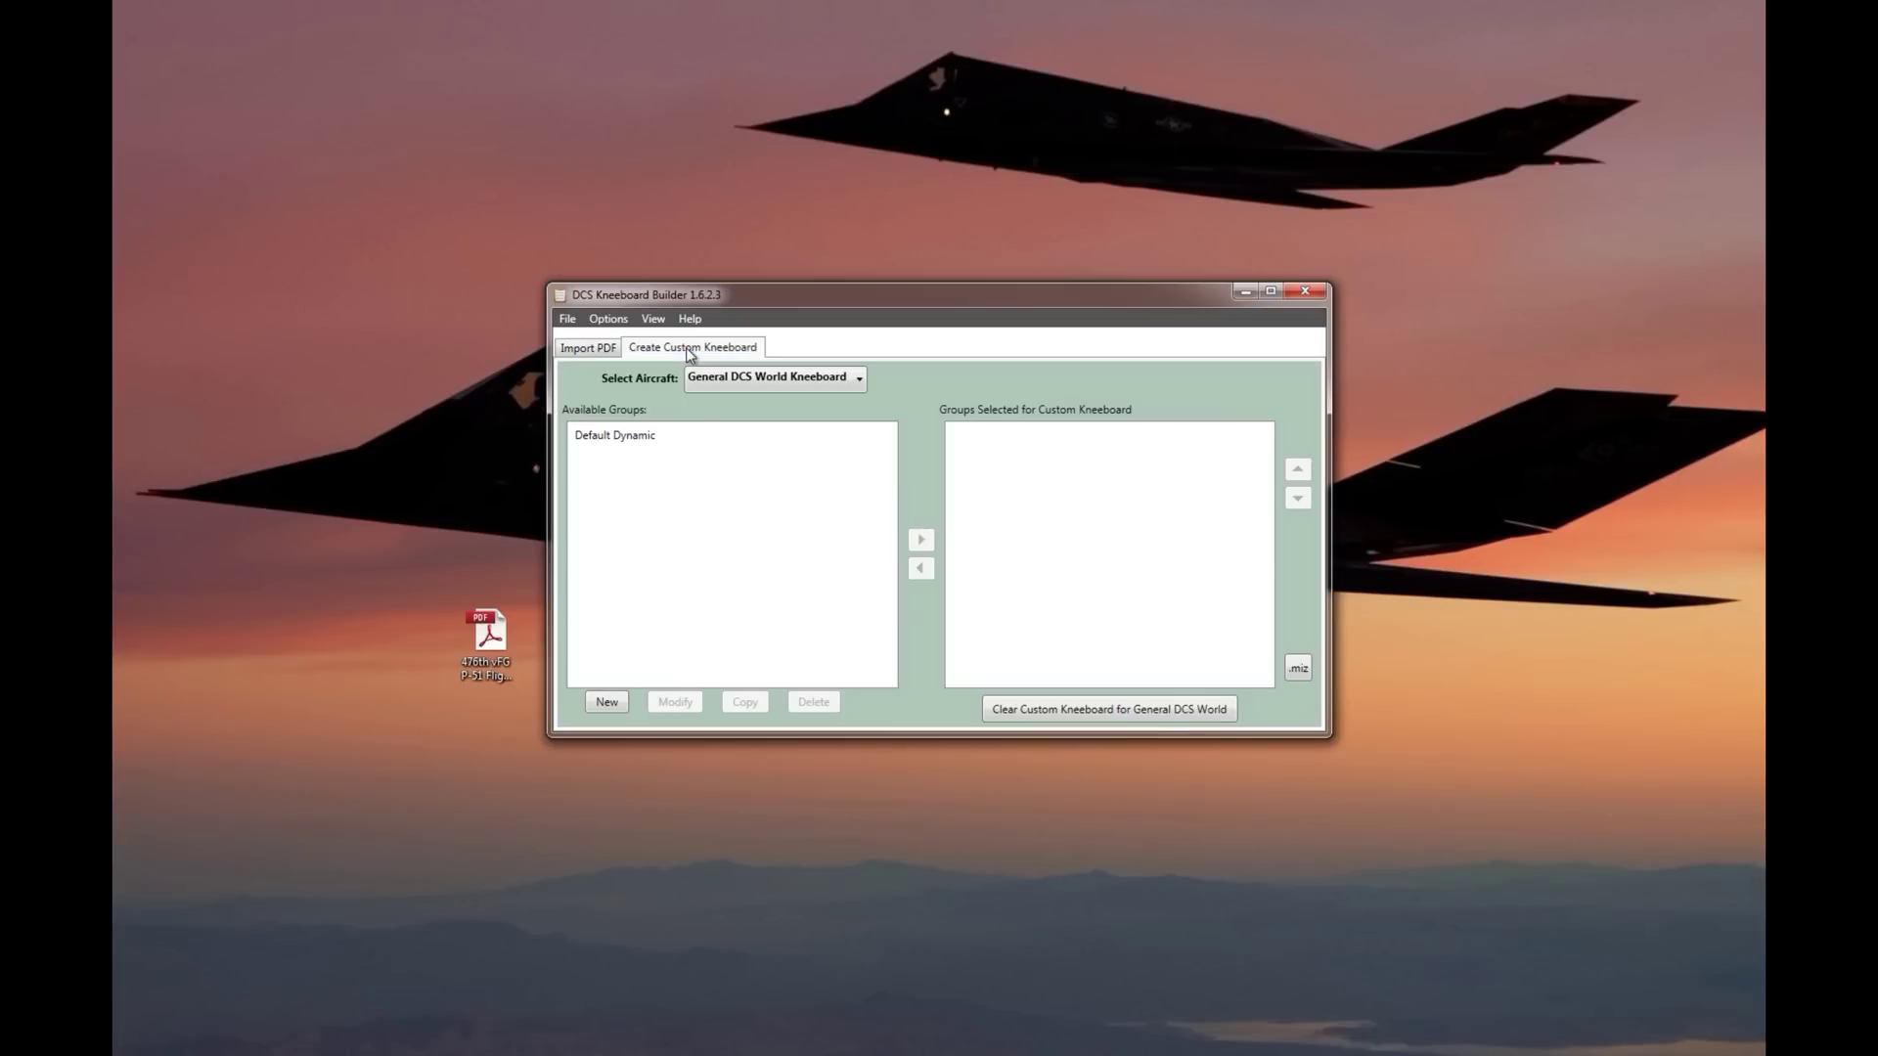
left_click(797, 373)
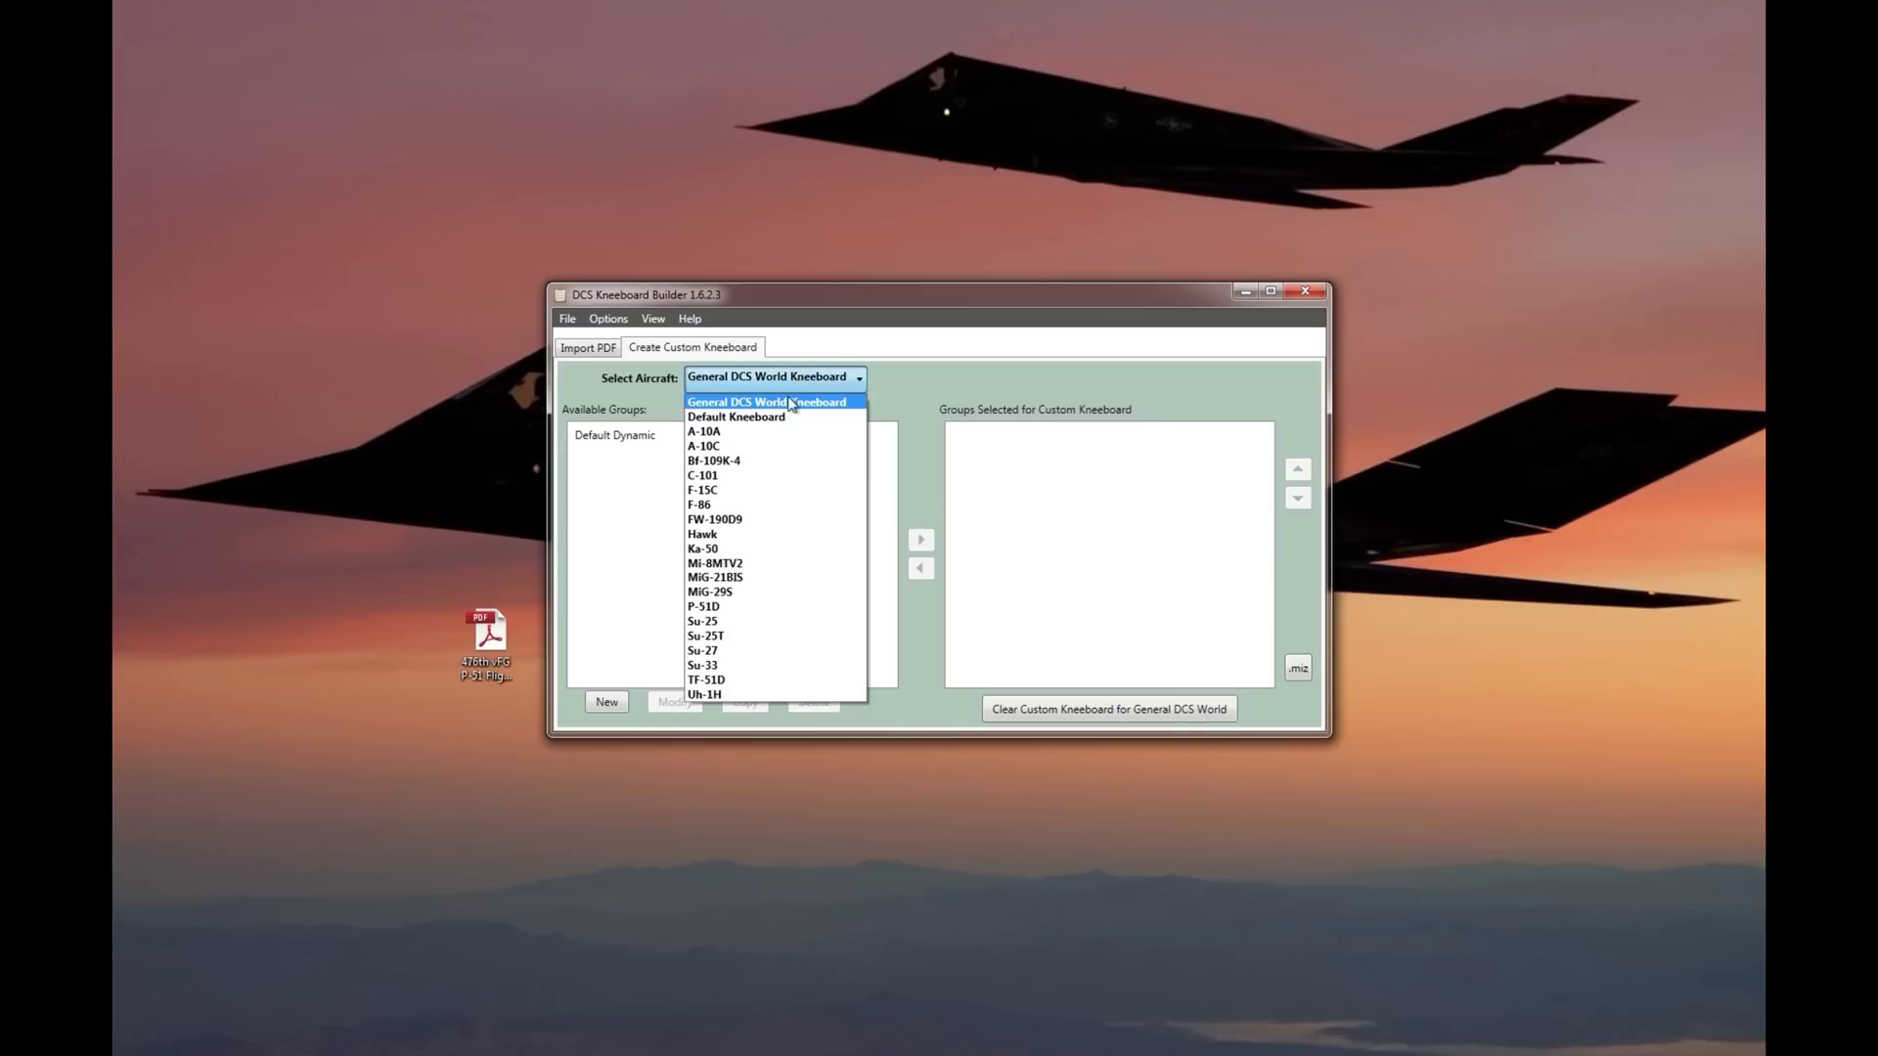
left_click(735, 606)
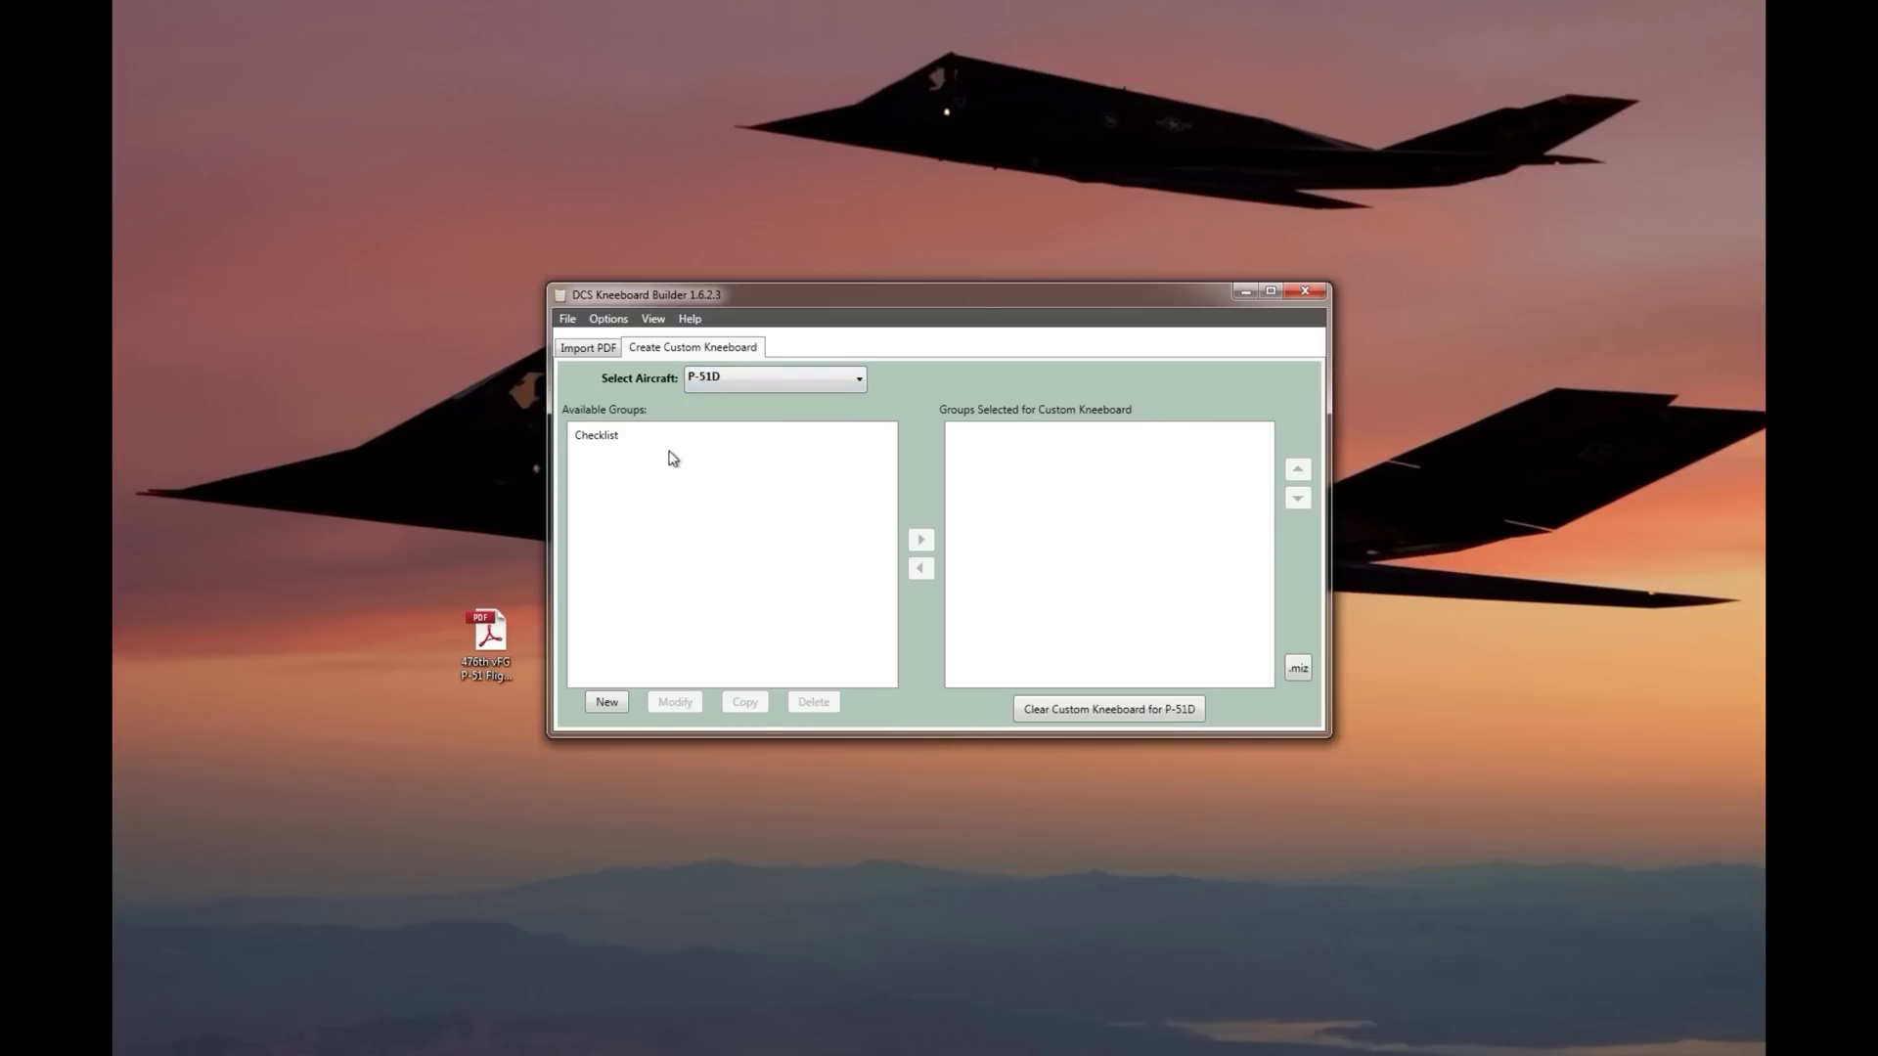
left_click(609, 438)
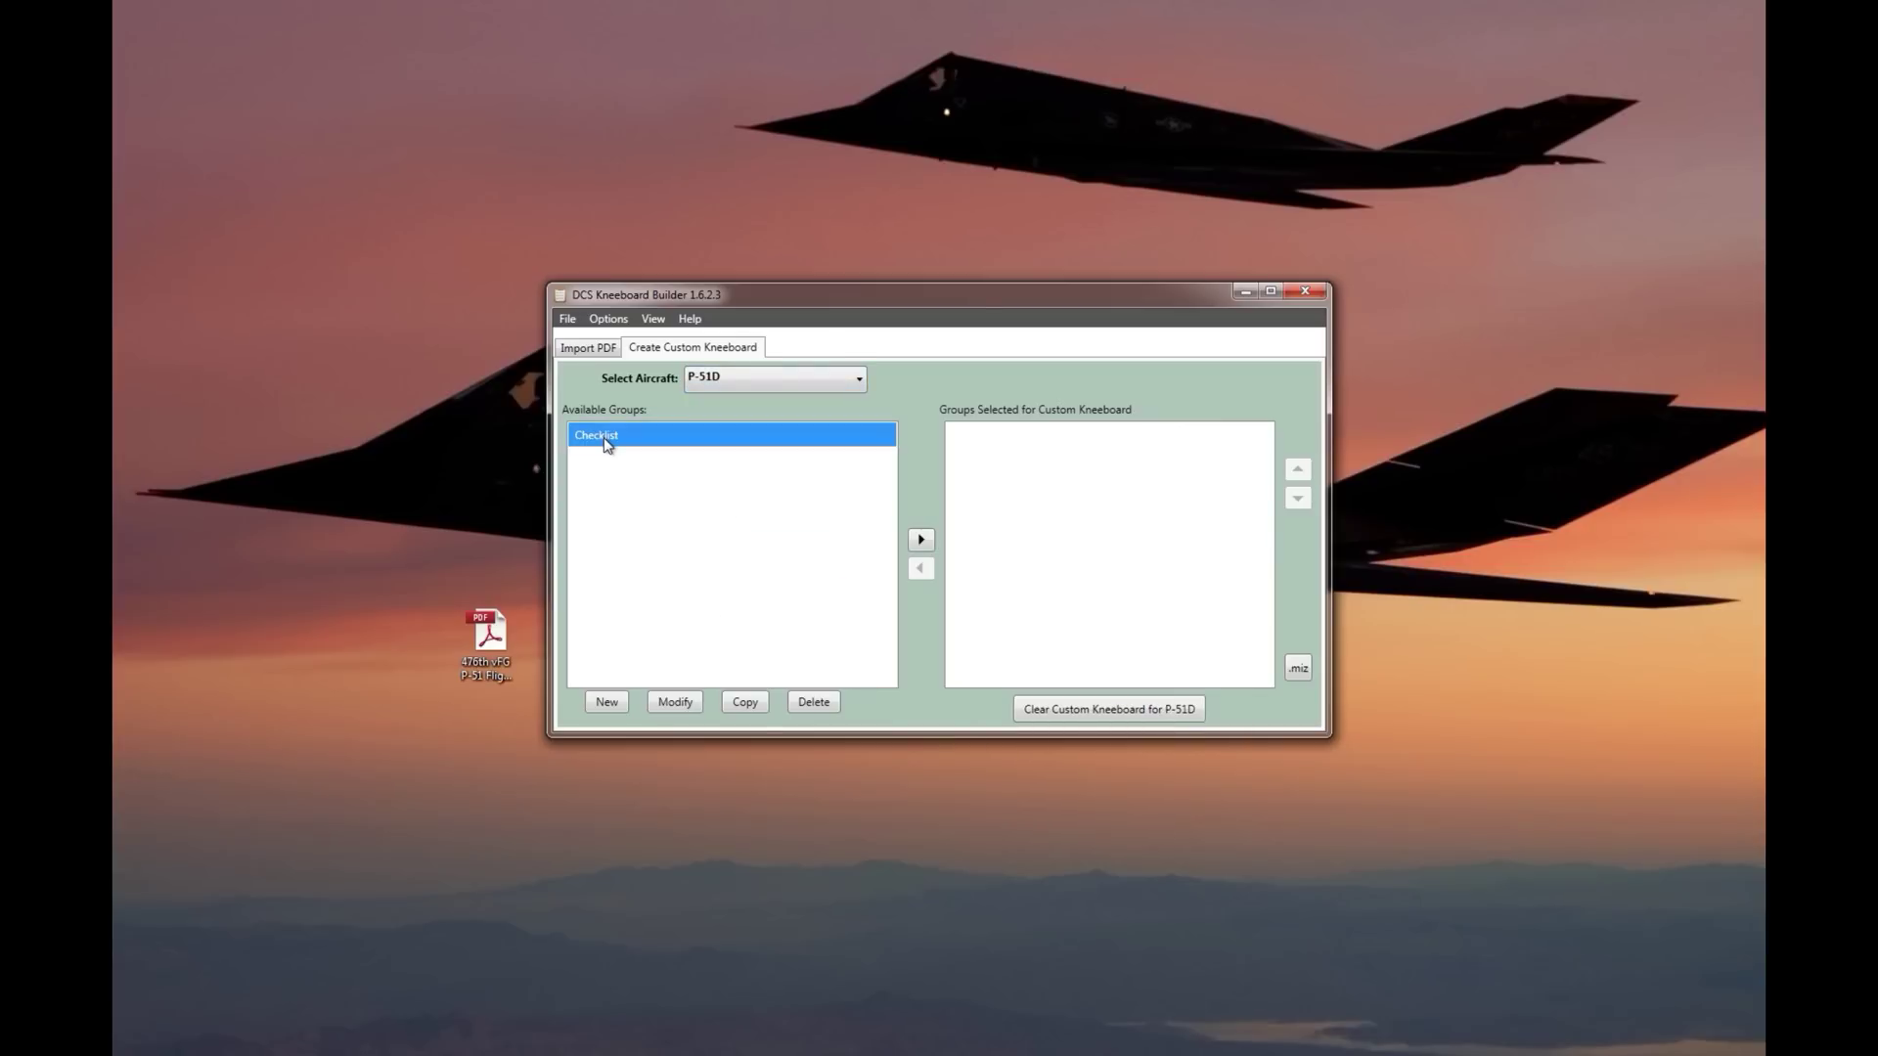
left_click(920, 541)
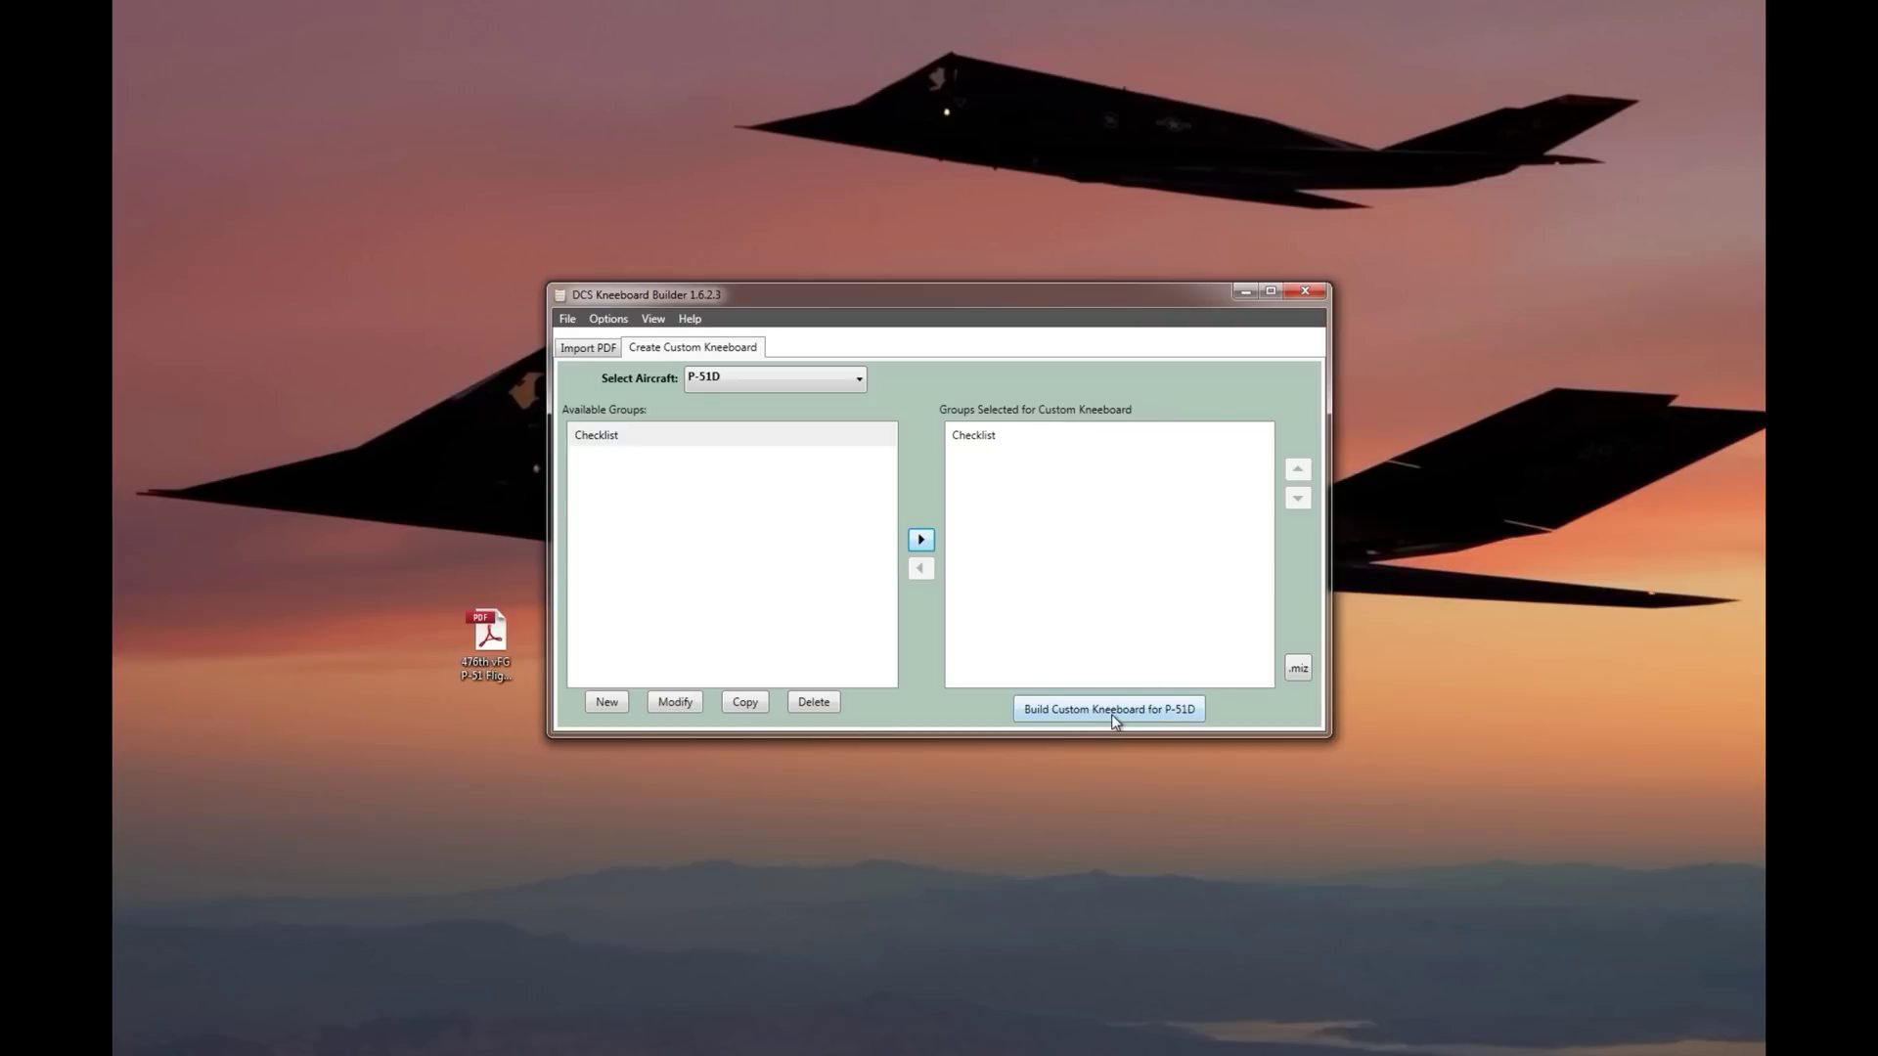
left_click(1146, 708)
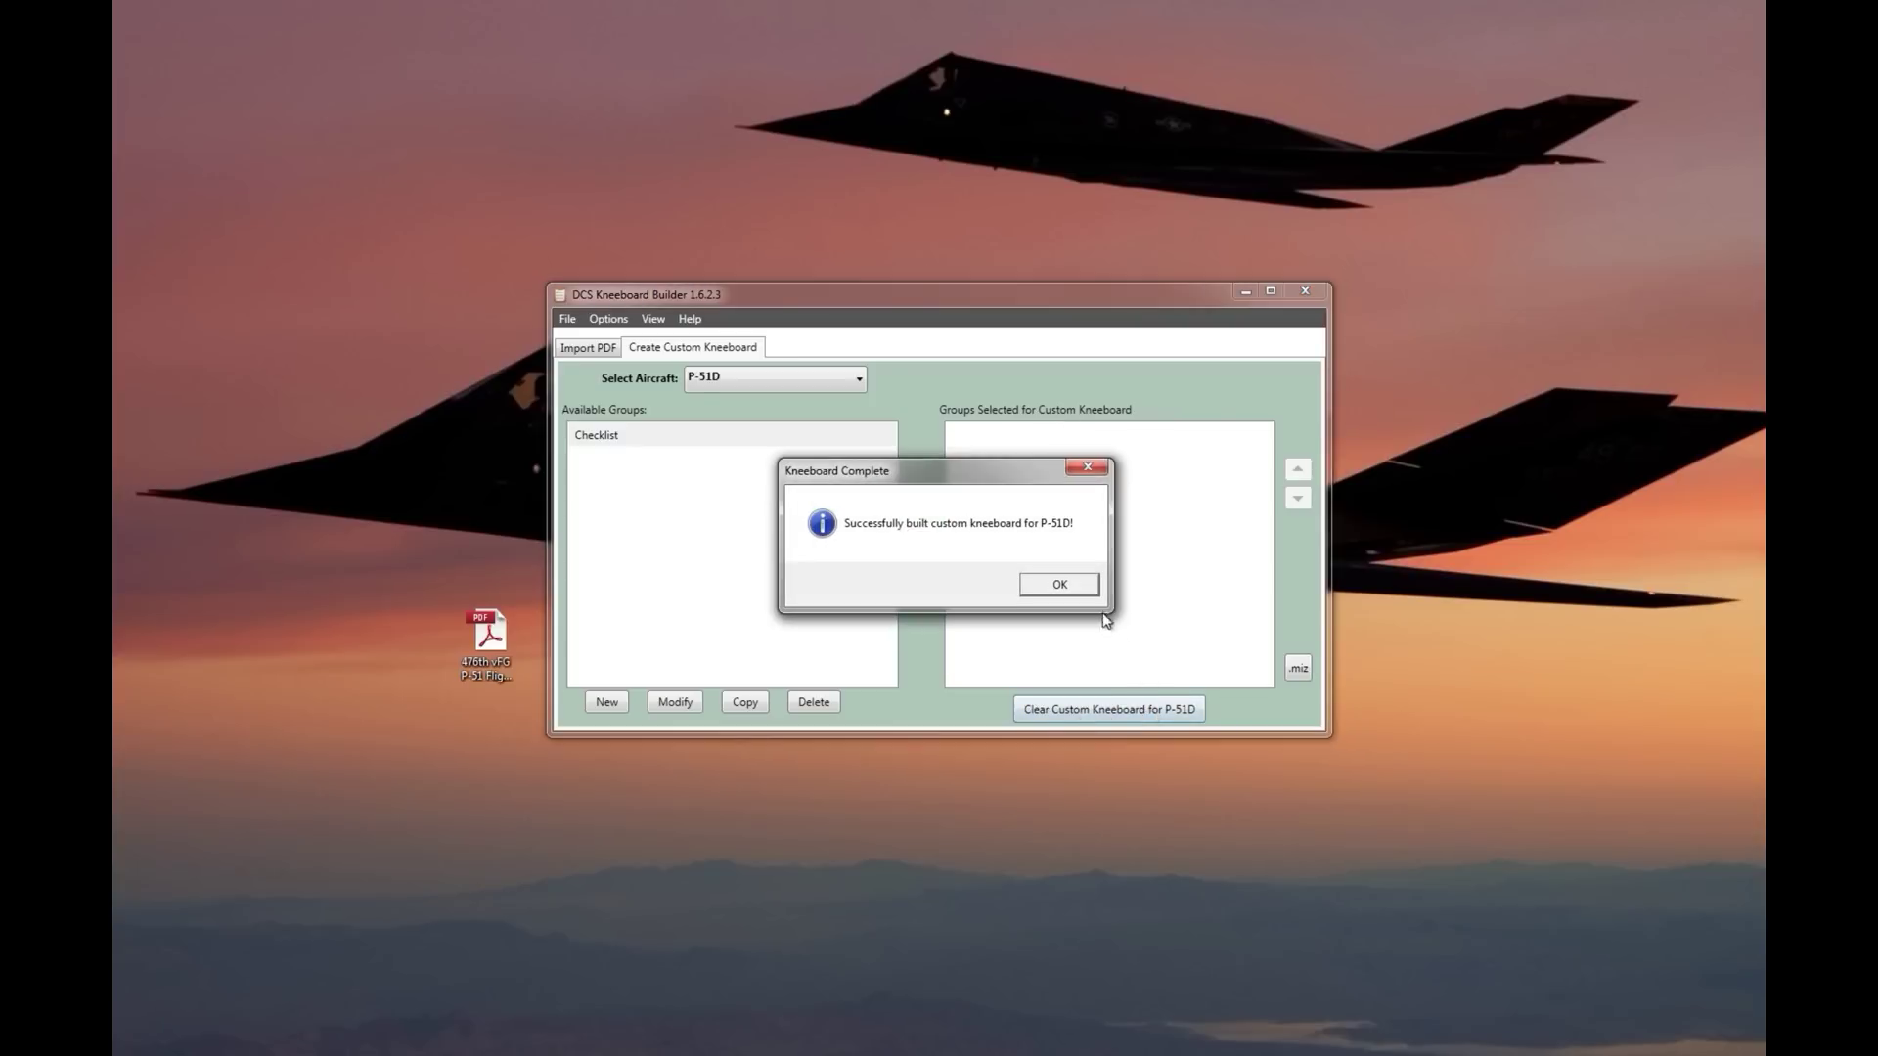
left_click(1071, 589)
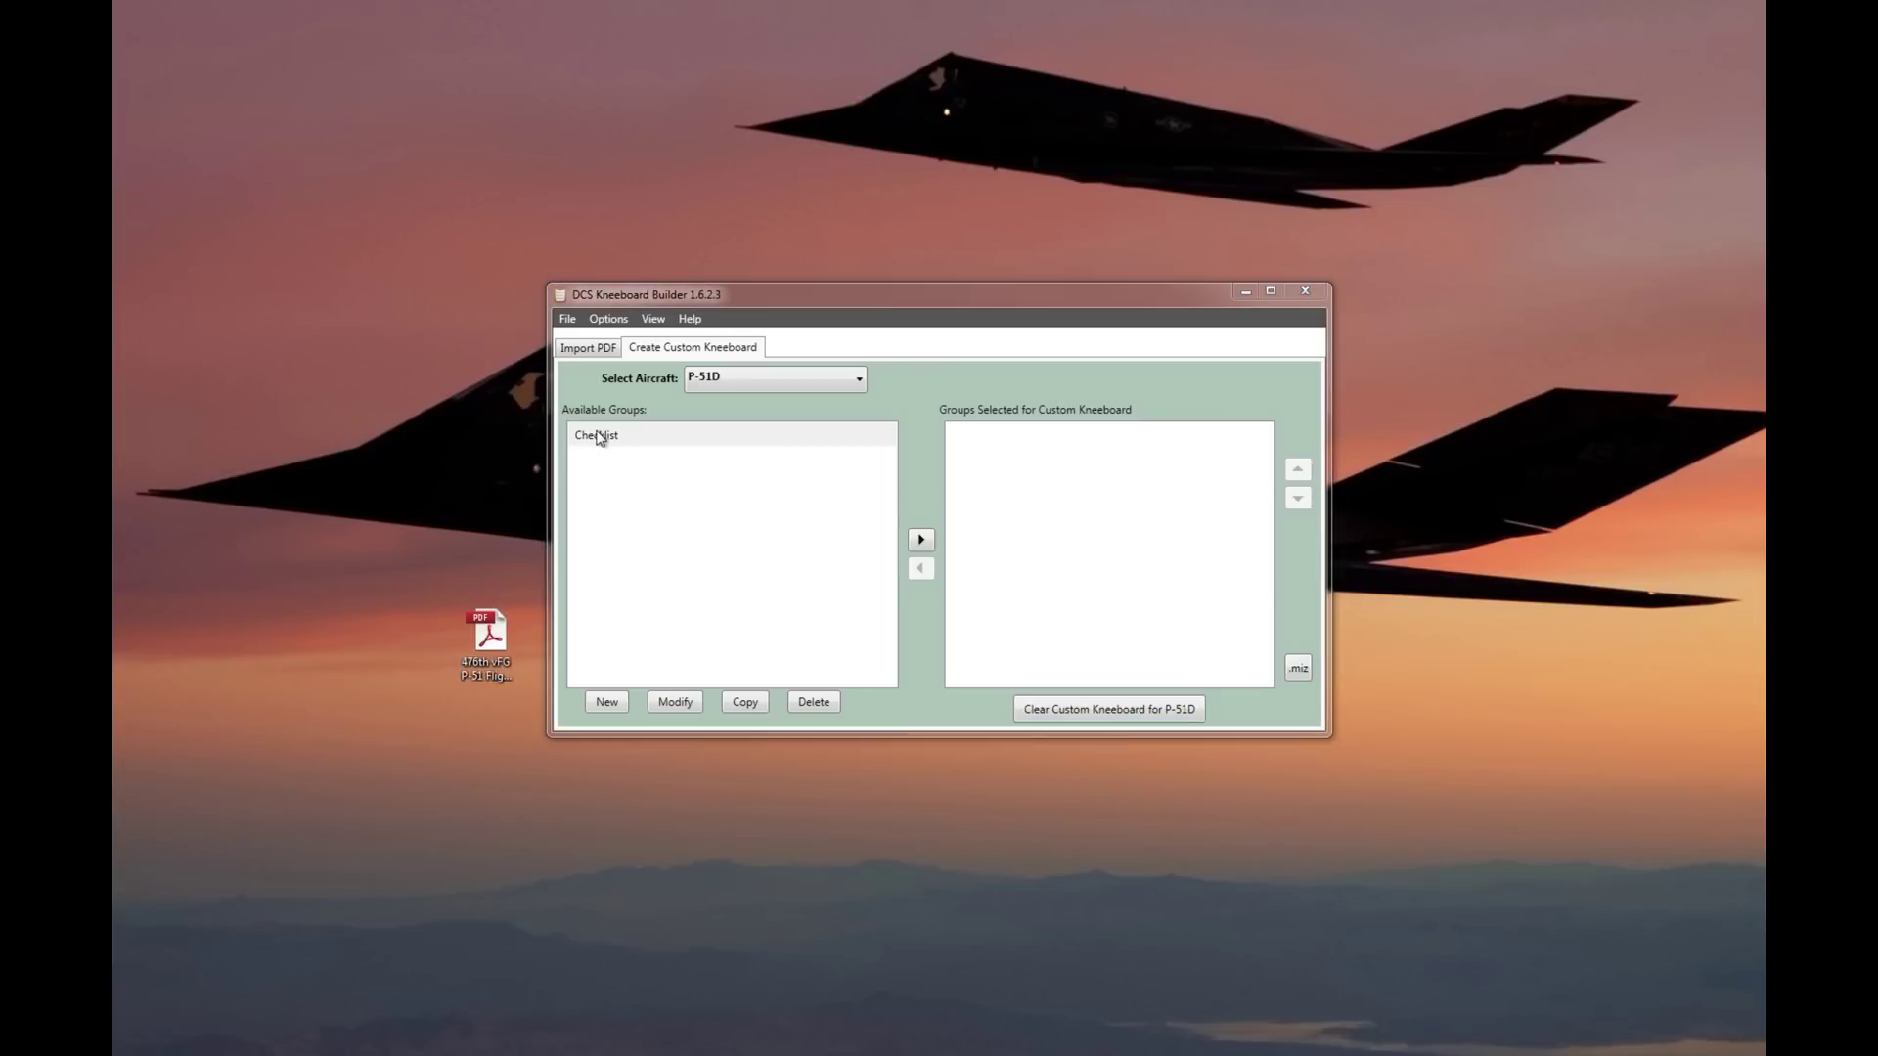
Add the DCS P-51D Flight Manual EN PDF to the import list.
left_click_drag(240, 593, 482, 540)
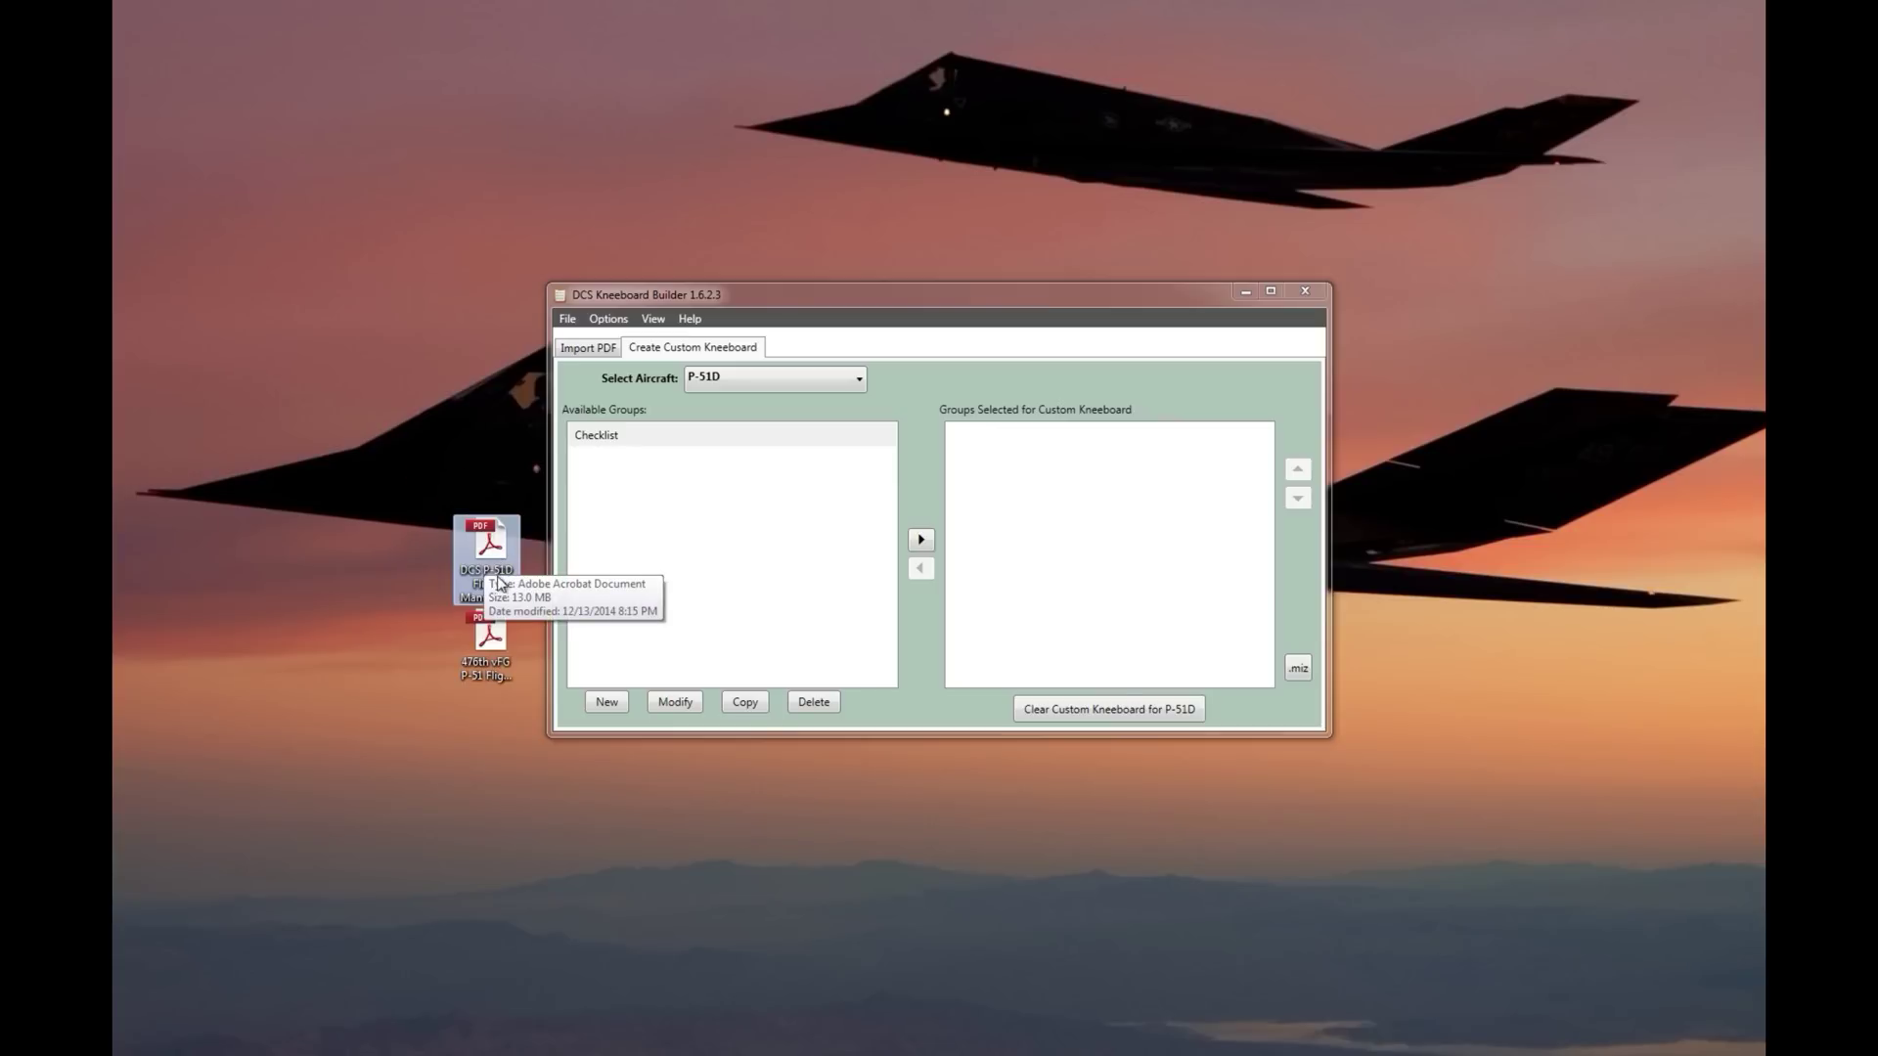
left_click(588, 348)
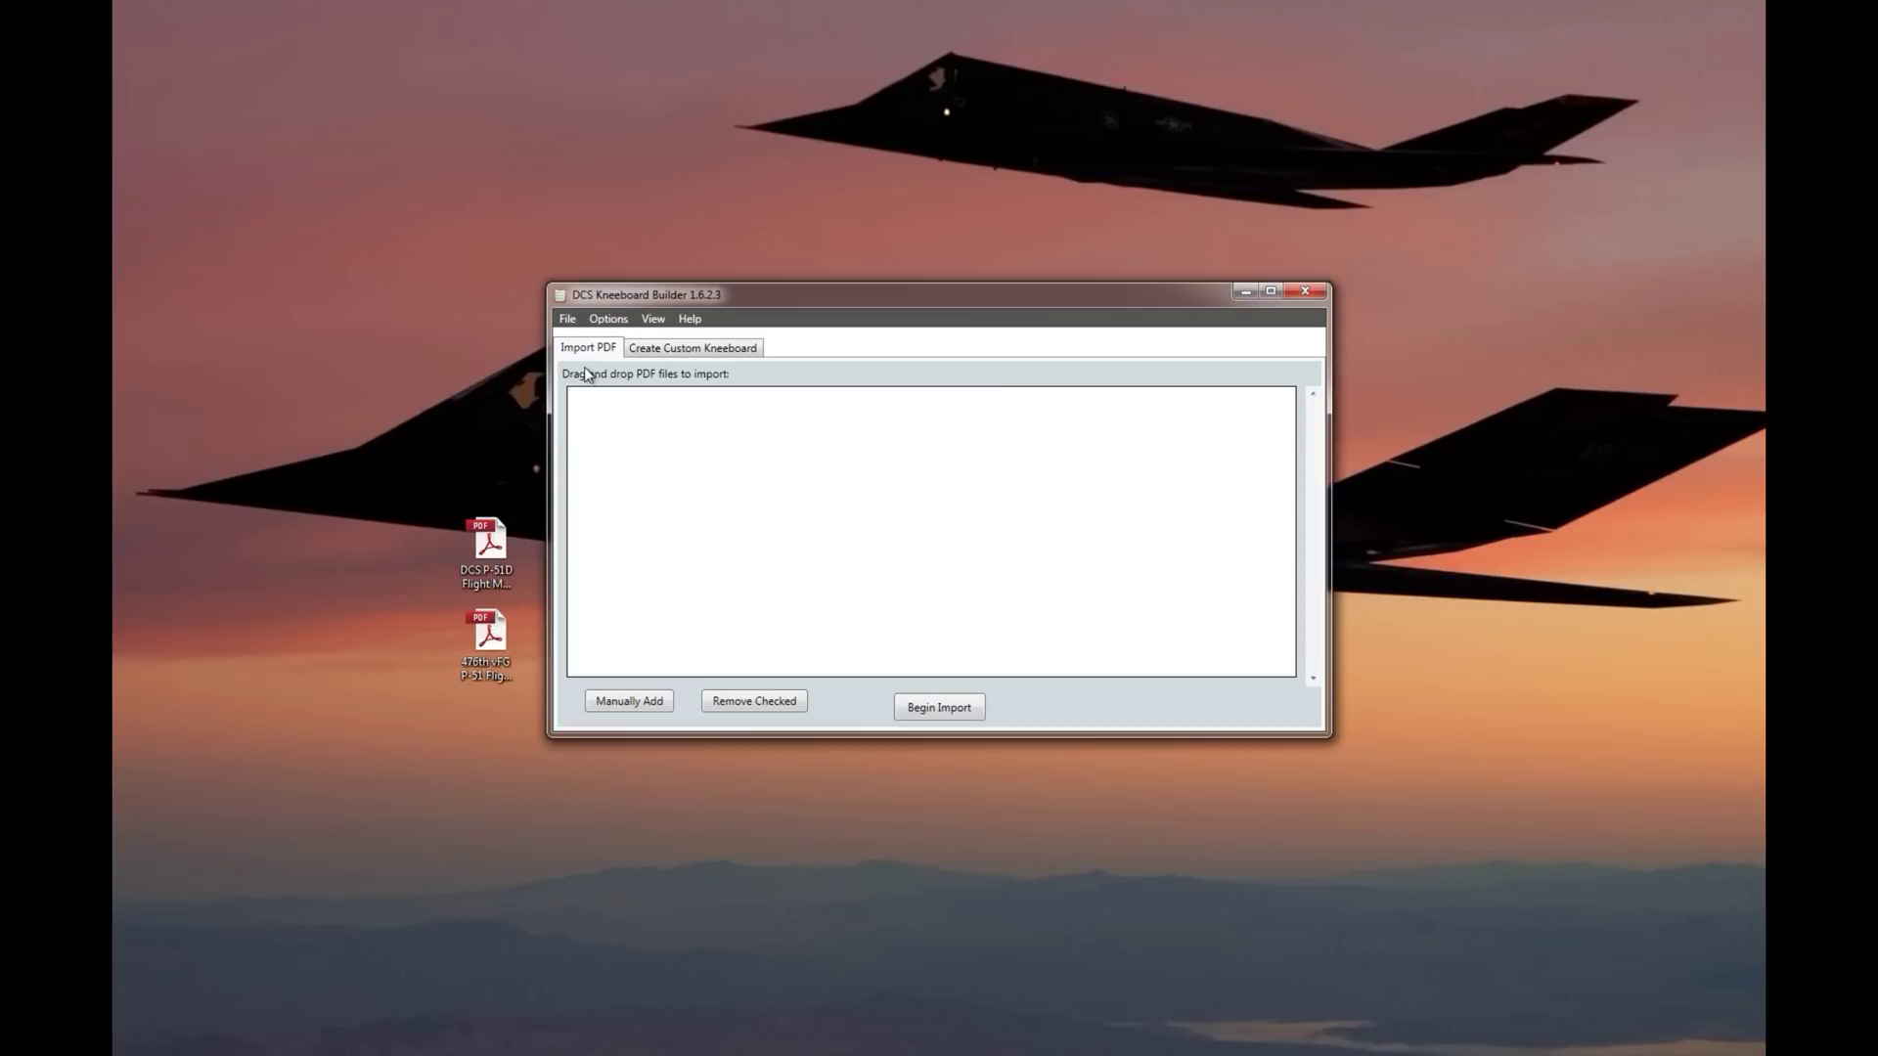
left_click(634, 704)
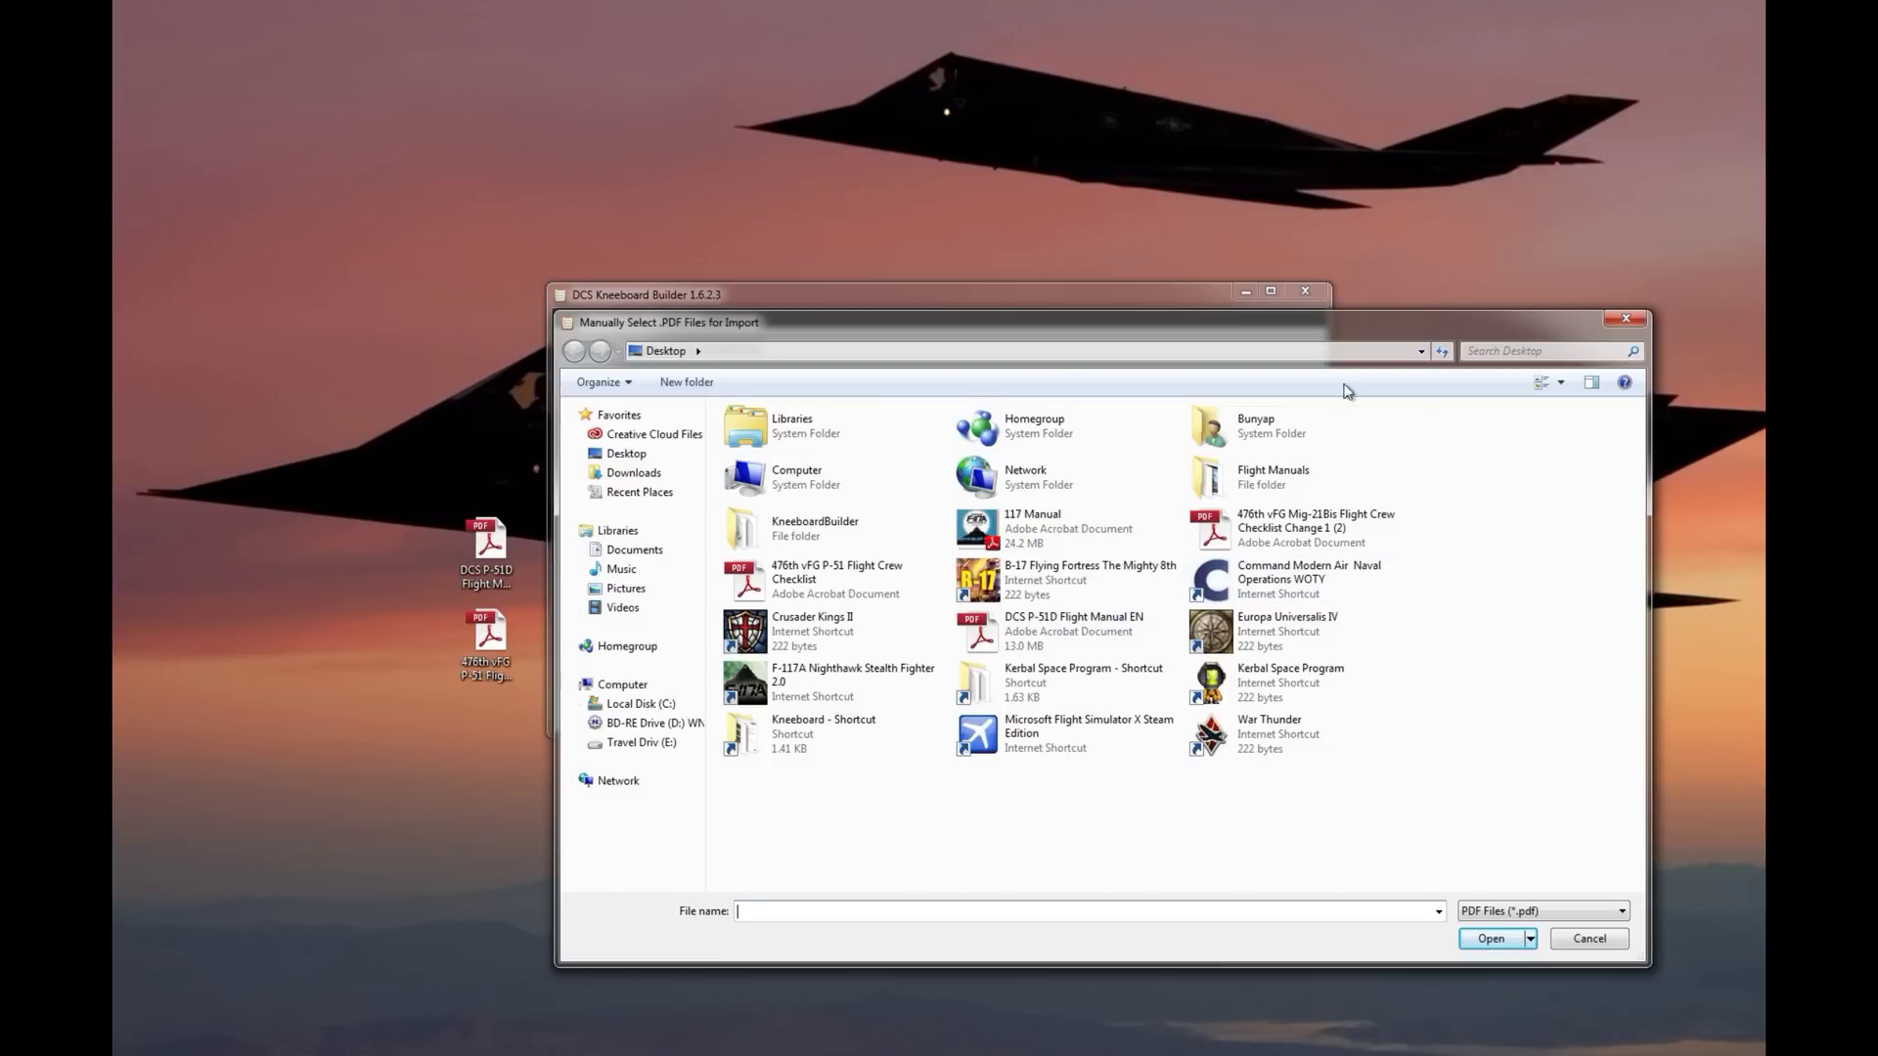
double_click(1035, 643)
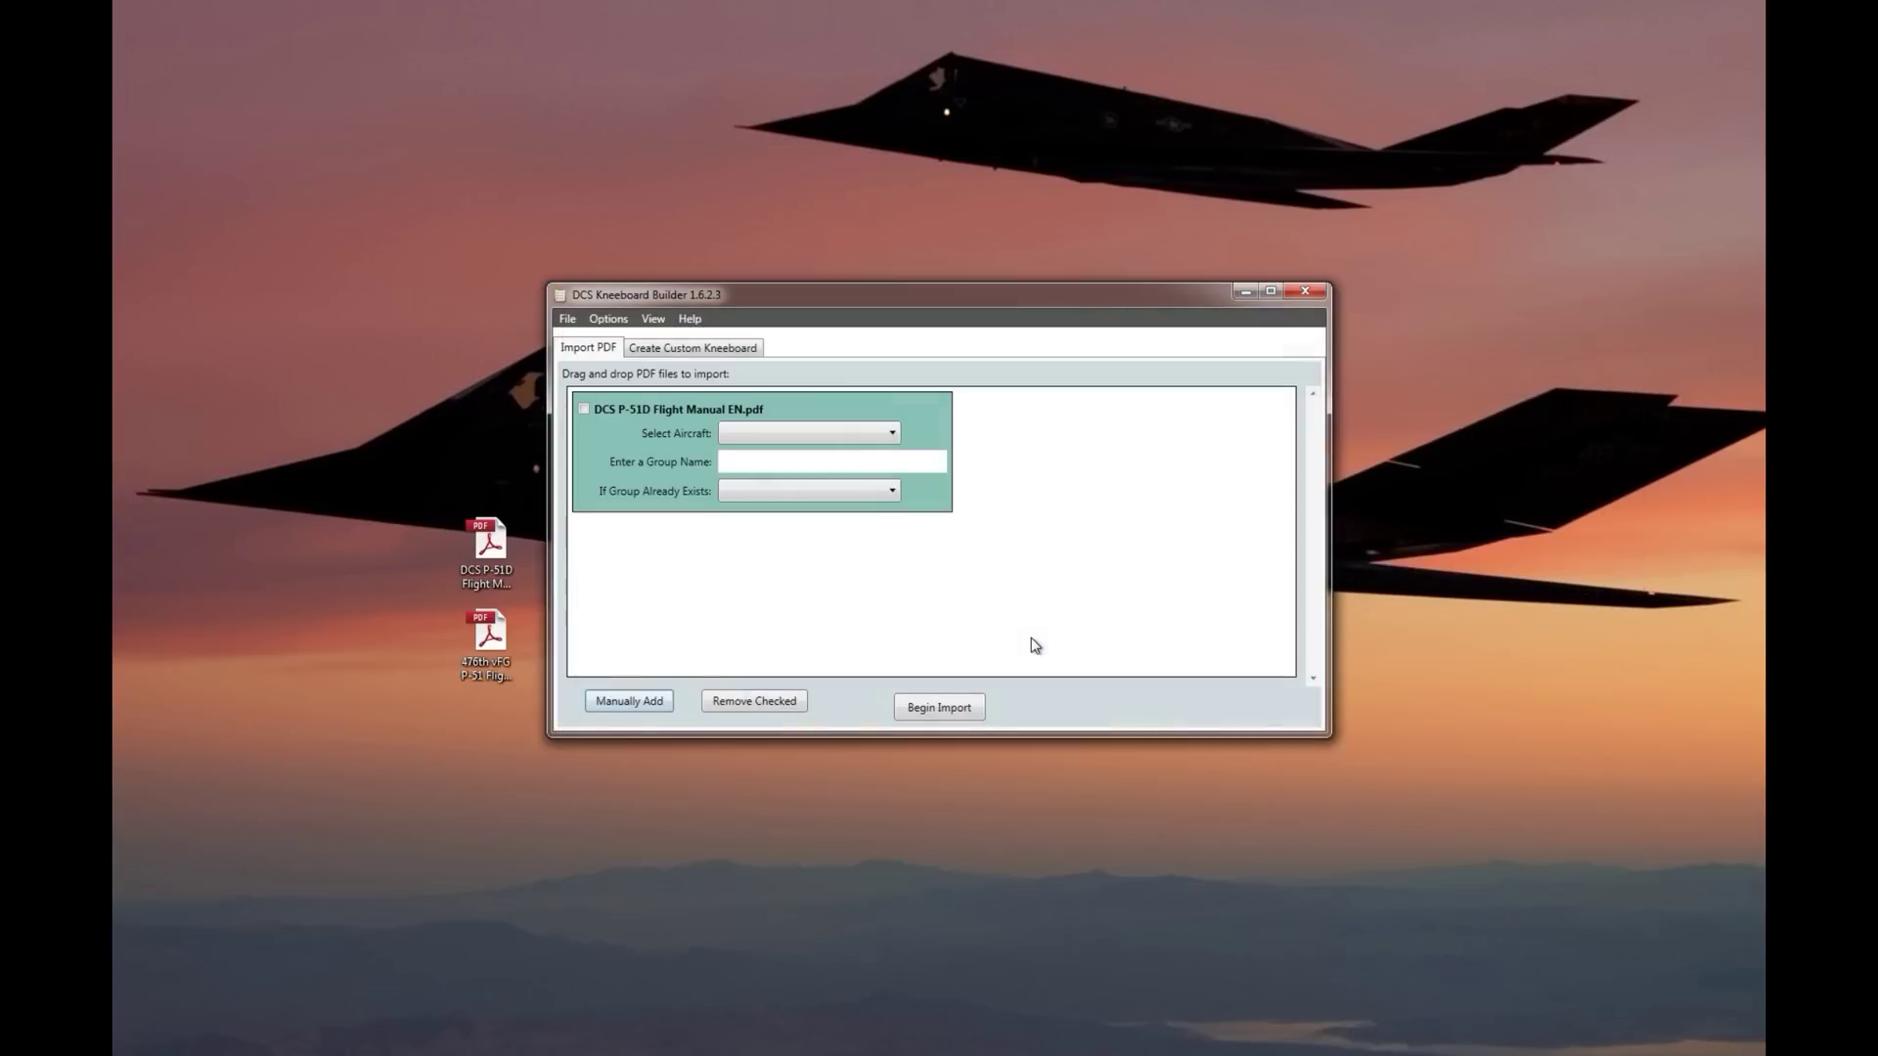
Import the manual as a P-51D group named 'Flight Manual', converting all 186 pages.
left_click(768, 435)
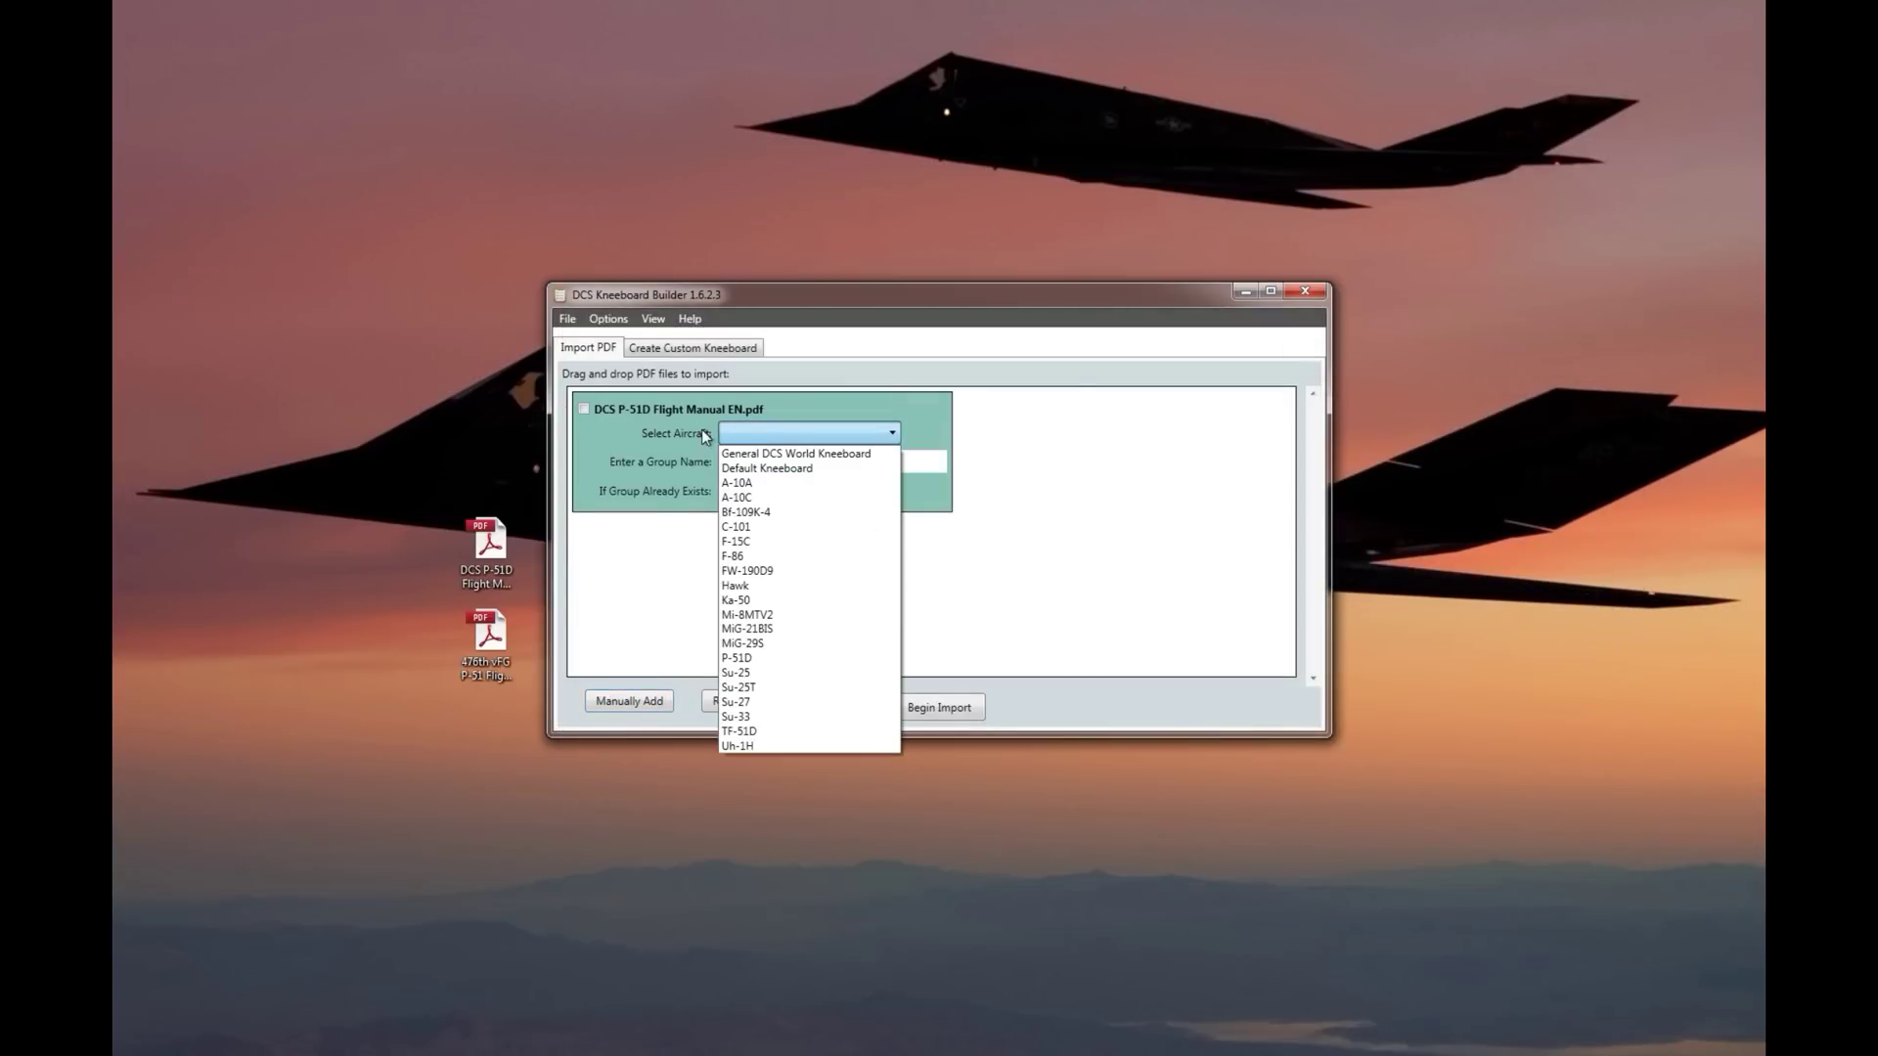
left_click(762, 658)
left_click(749, 461)
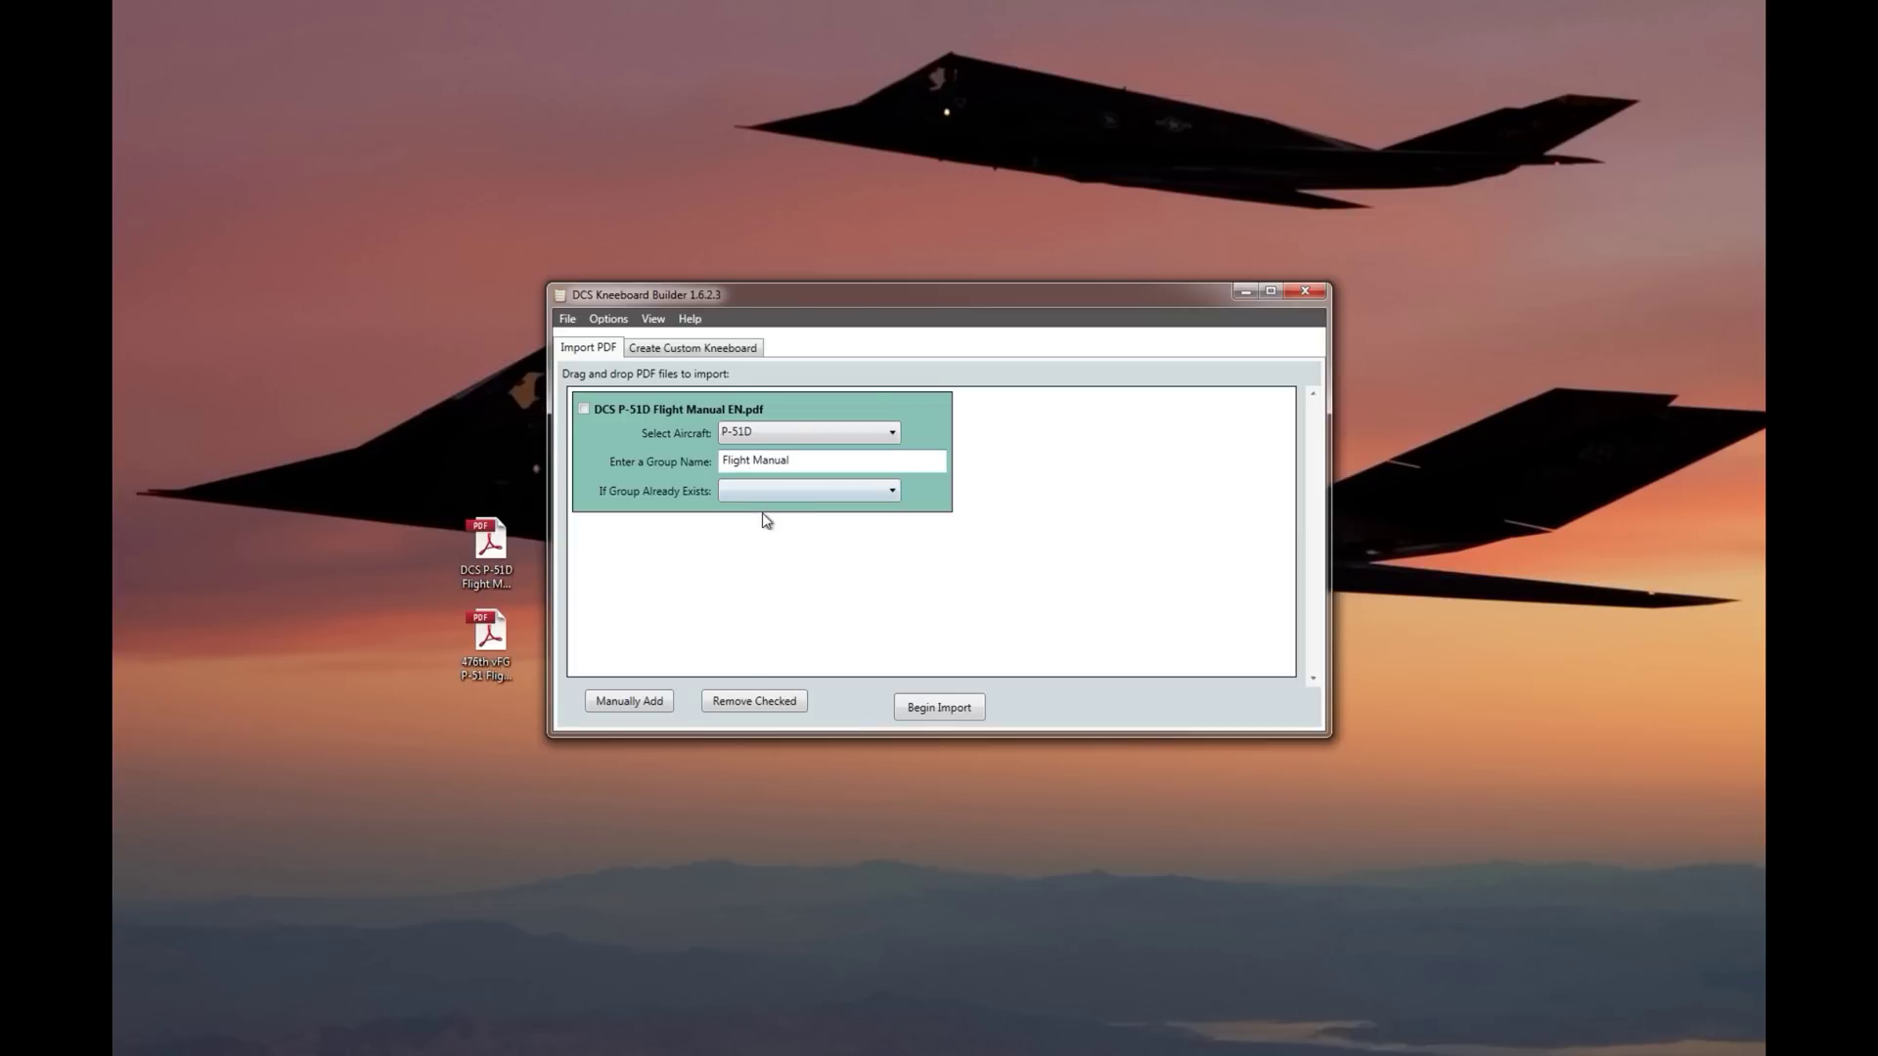
left_click(584, 410)
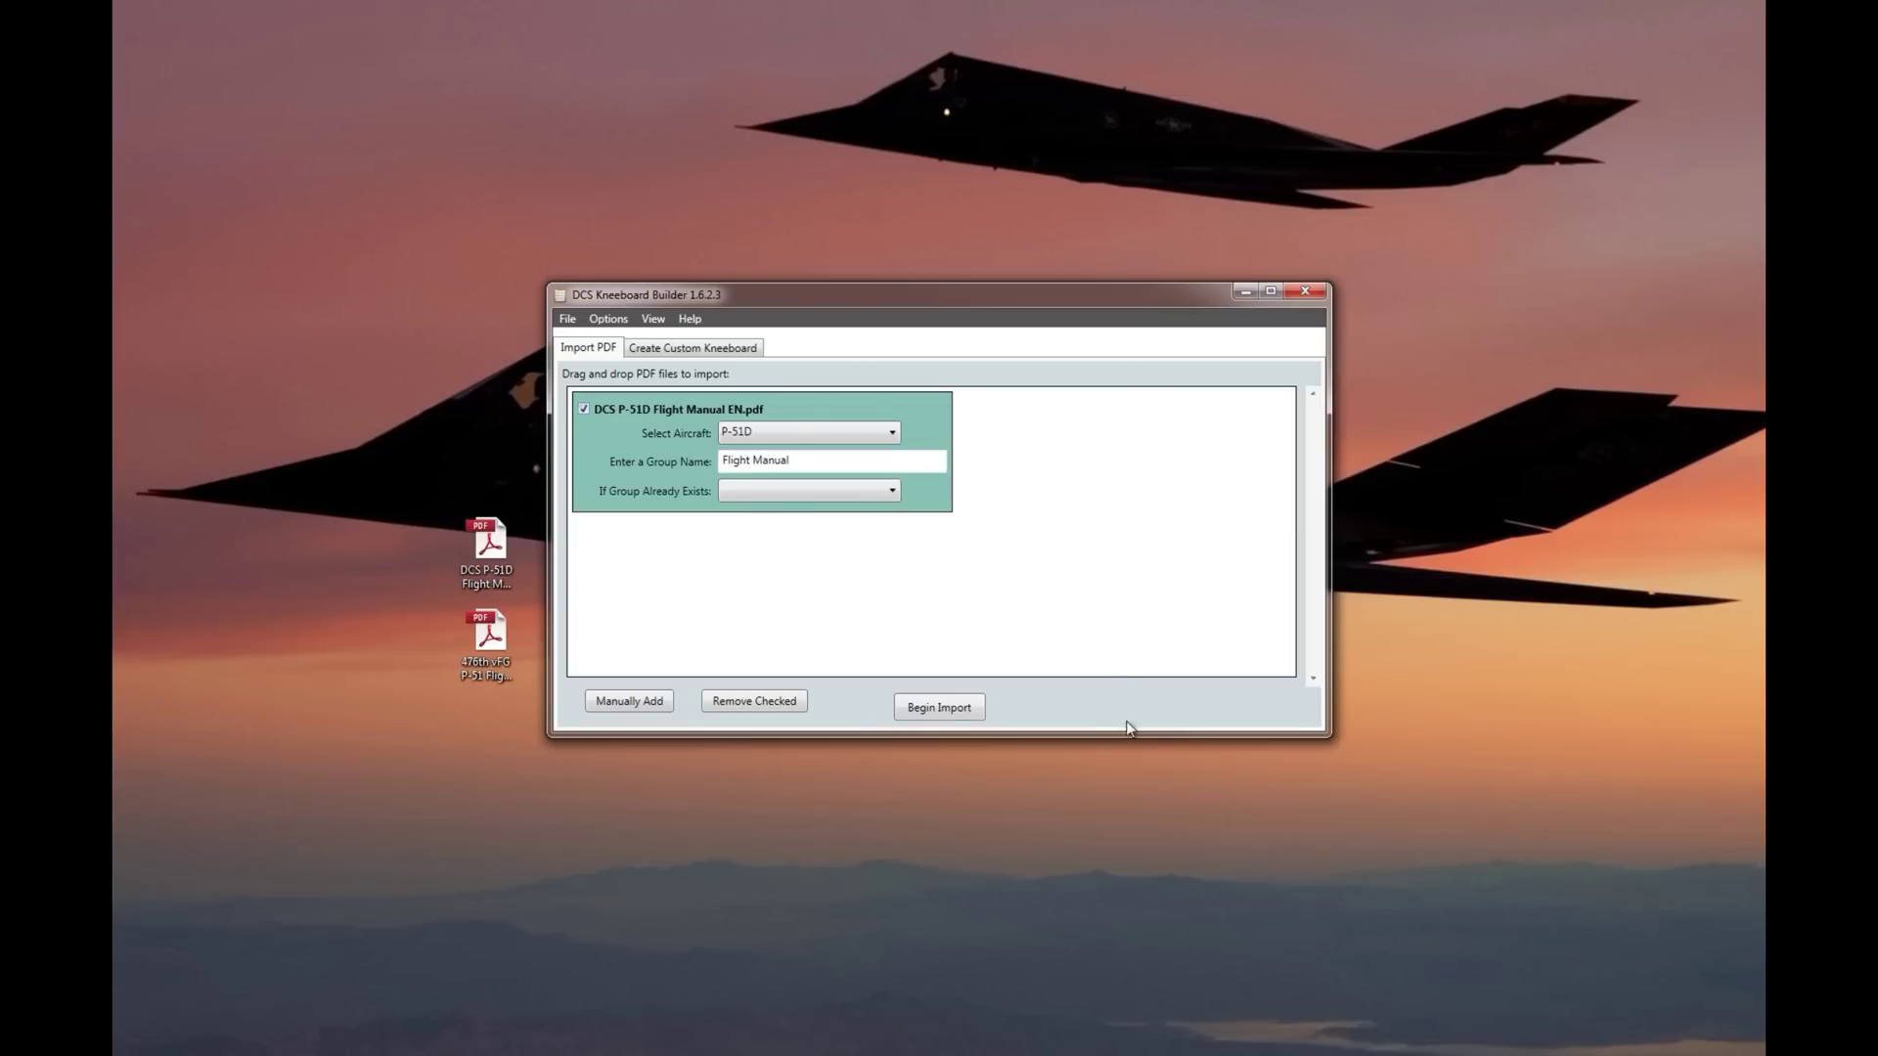
left_click(963, 717)
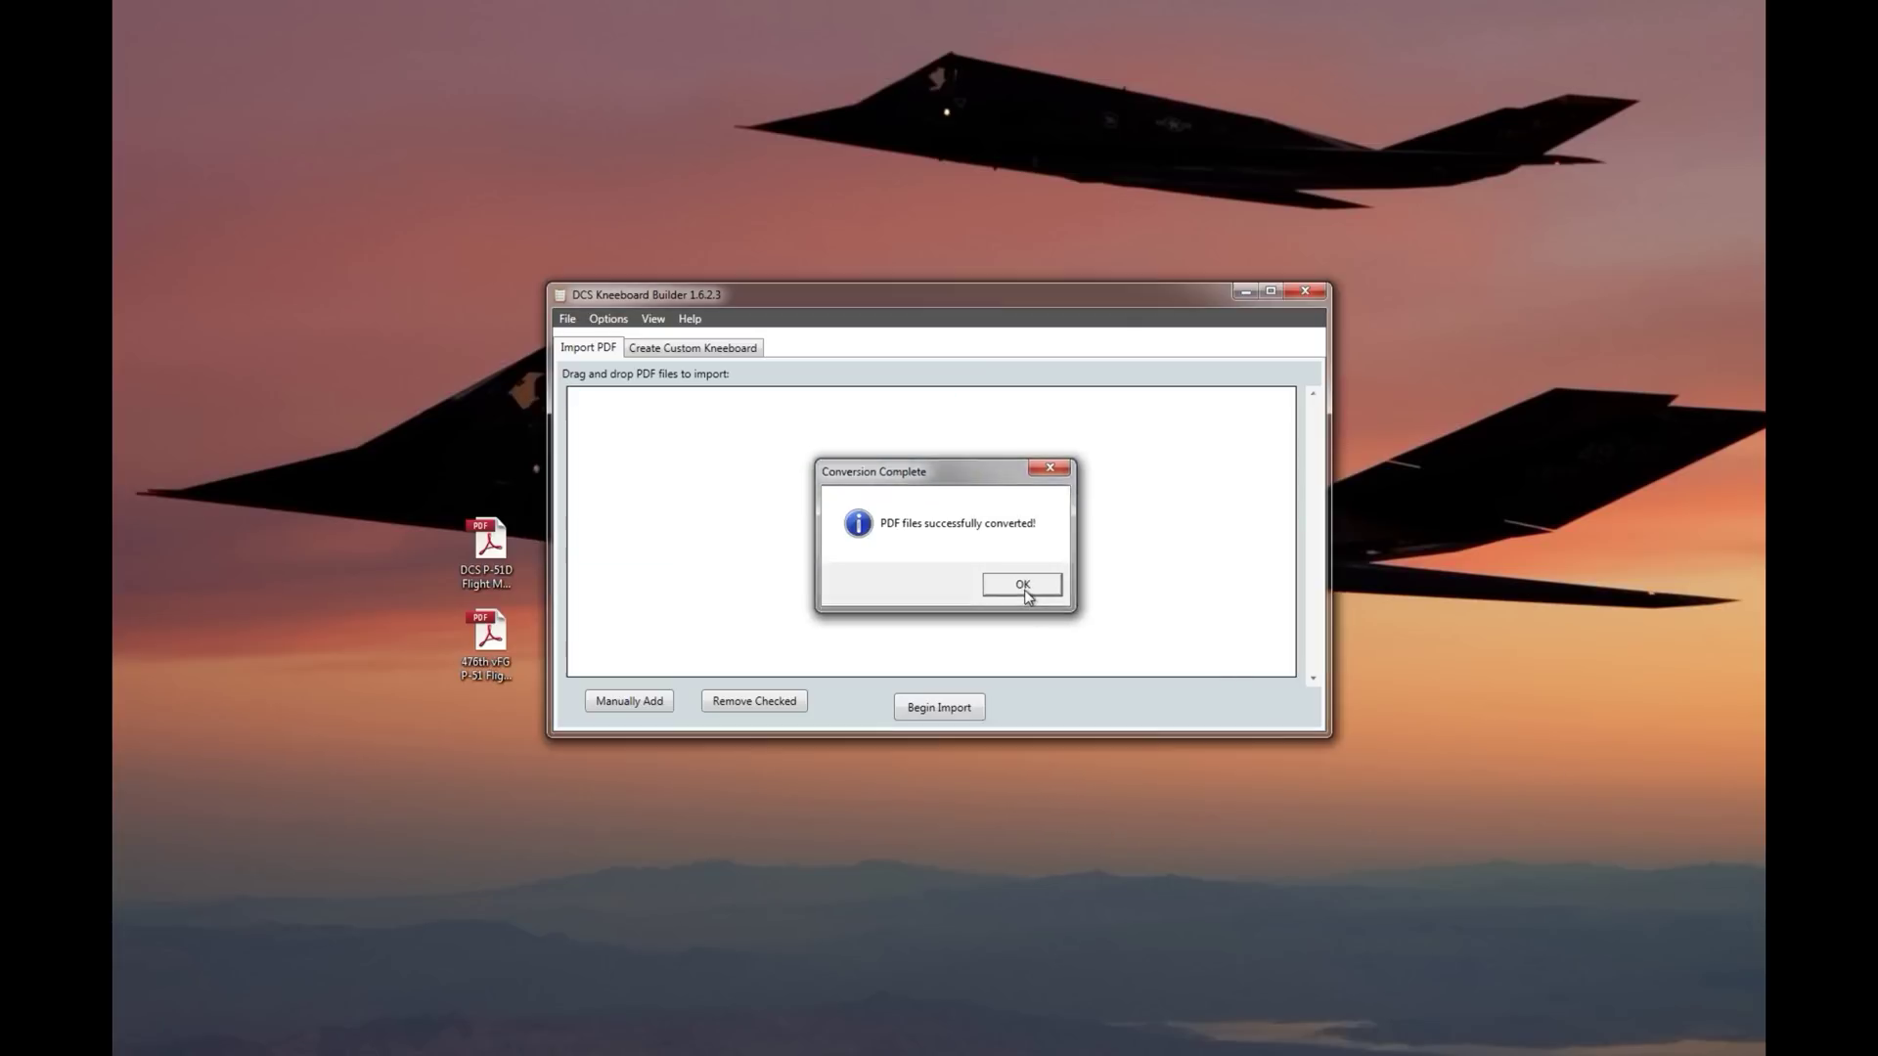
left_click(1023, 586)
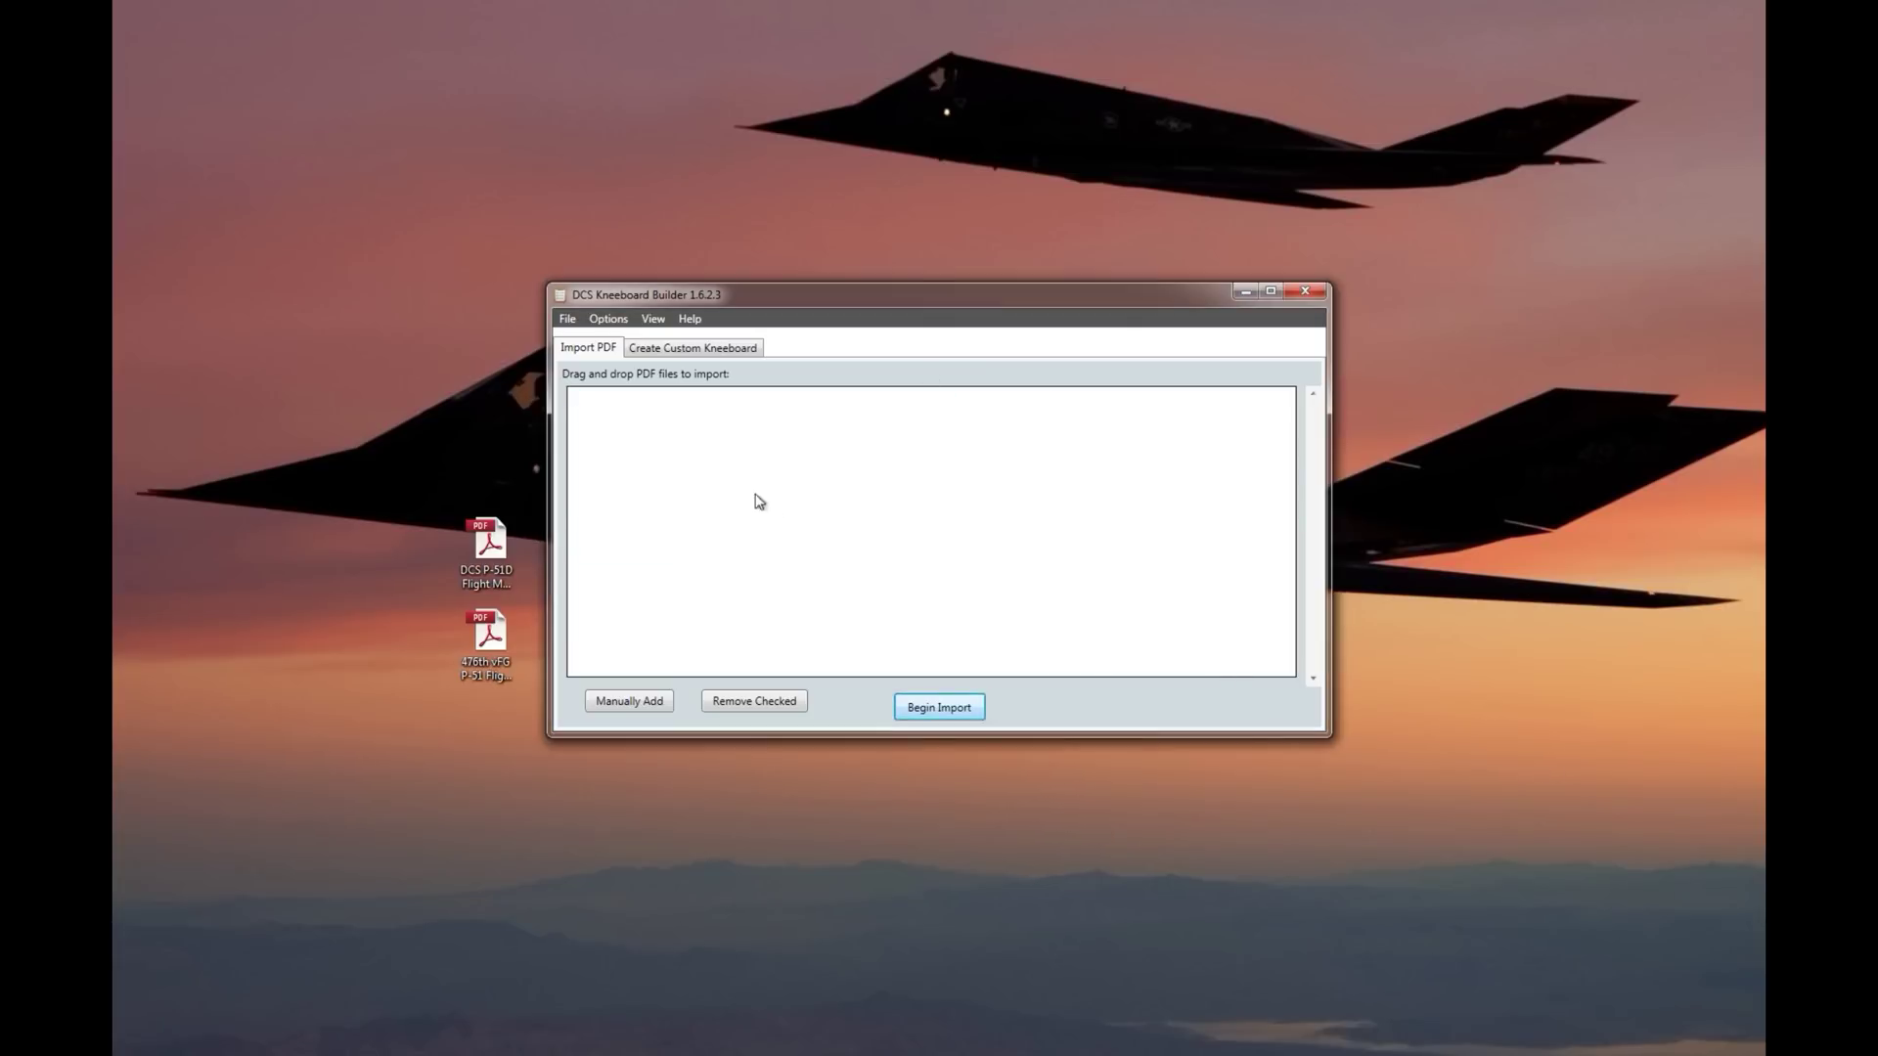
Select P-51D on the custom kneeboard screen and clear its existing custom kneeboard.
left_click(697, 350)
left_click(757, 379)
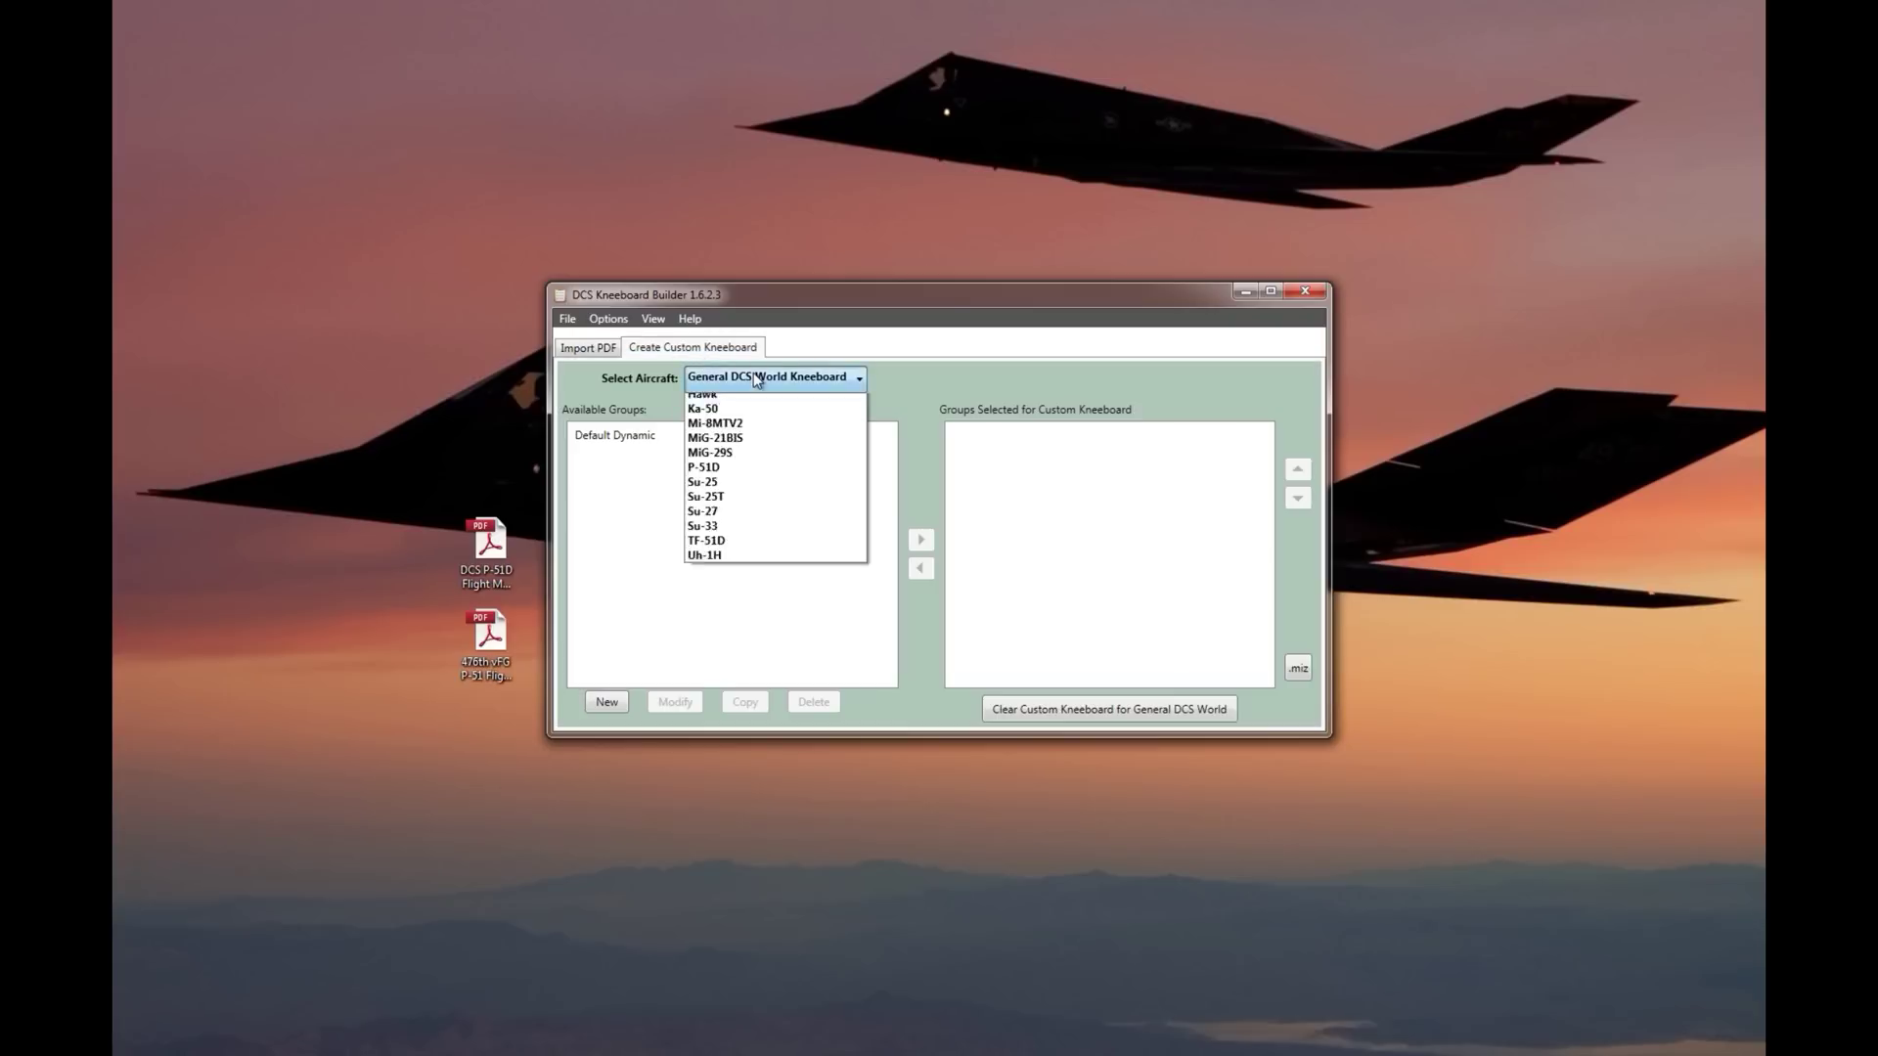
left_click(743, 611)
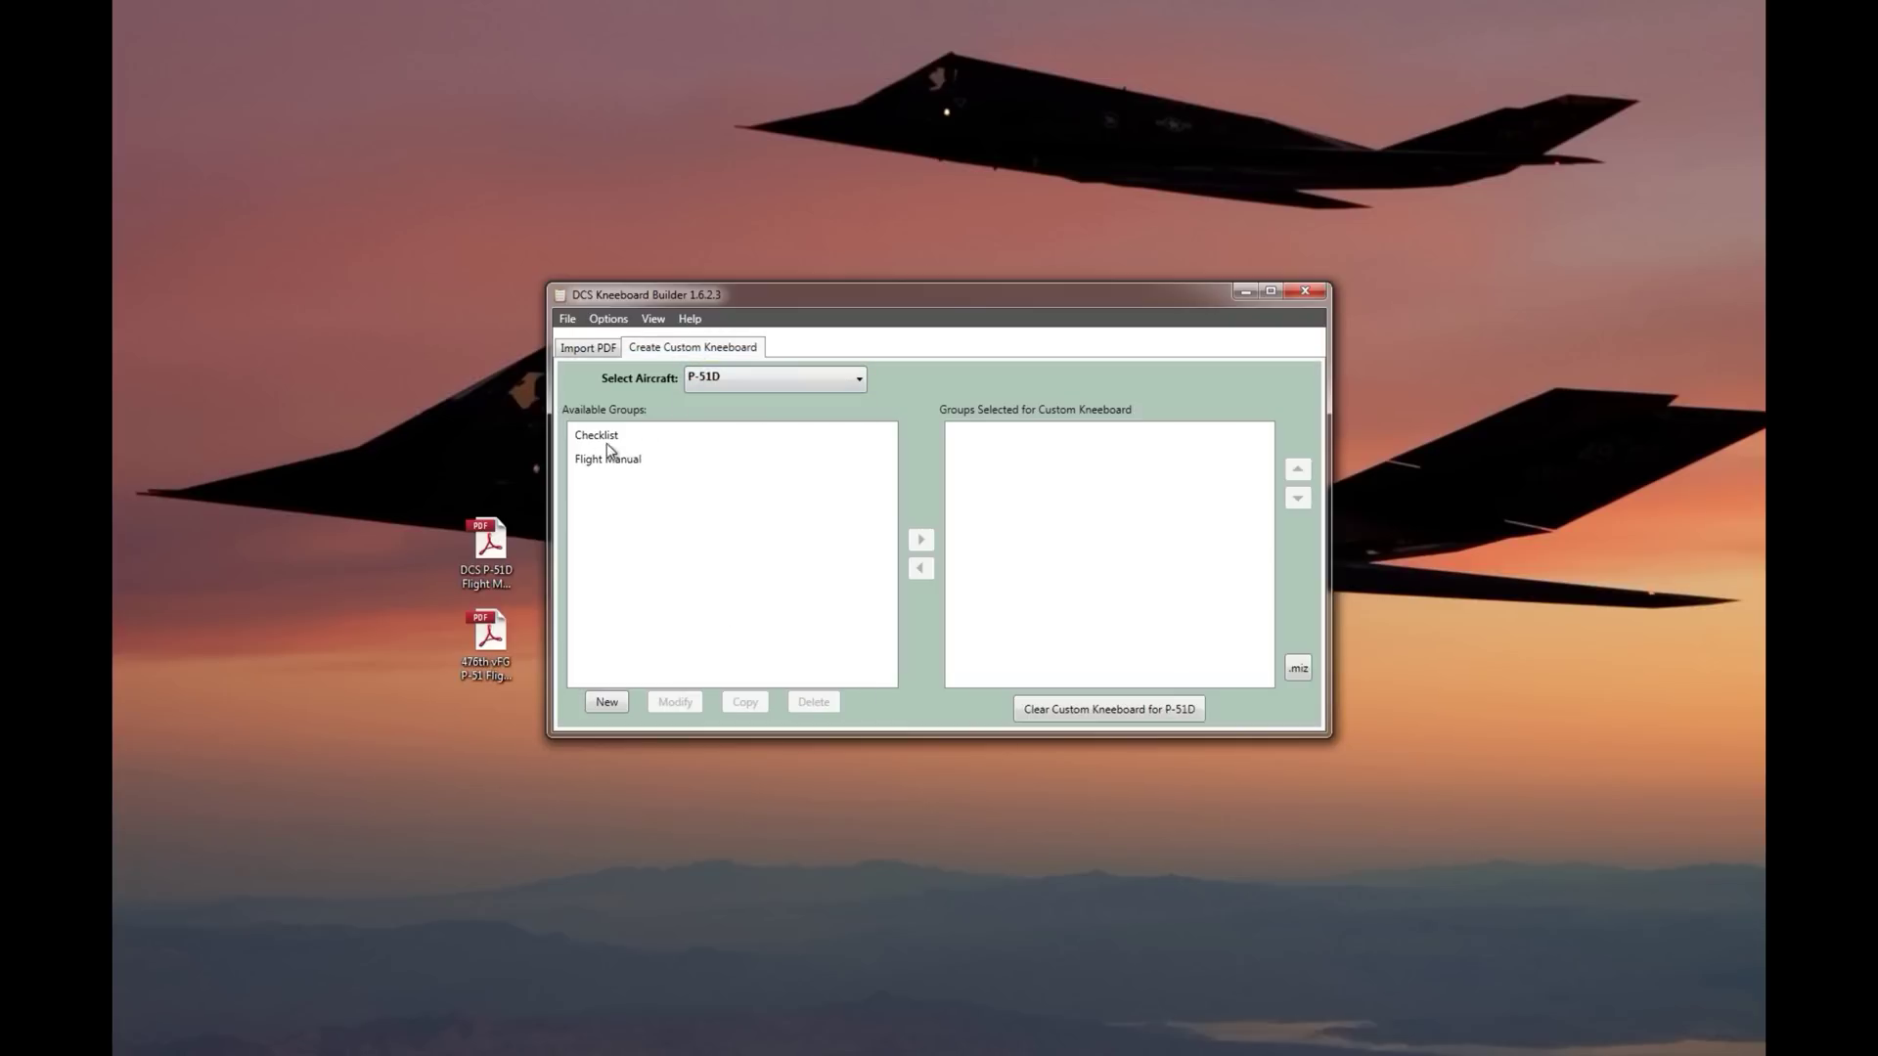
left_click(607, 442)
left_click(620, 467)
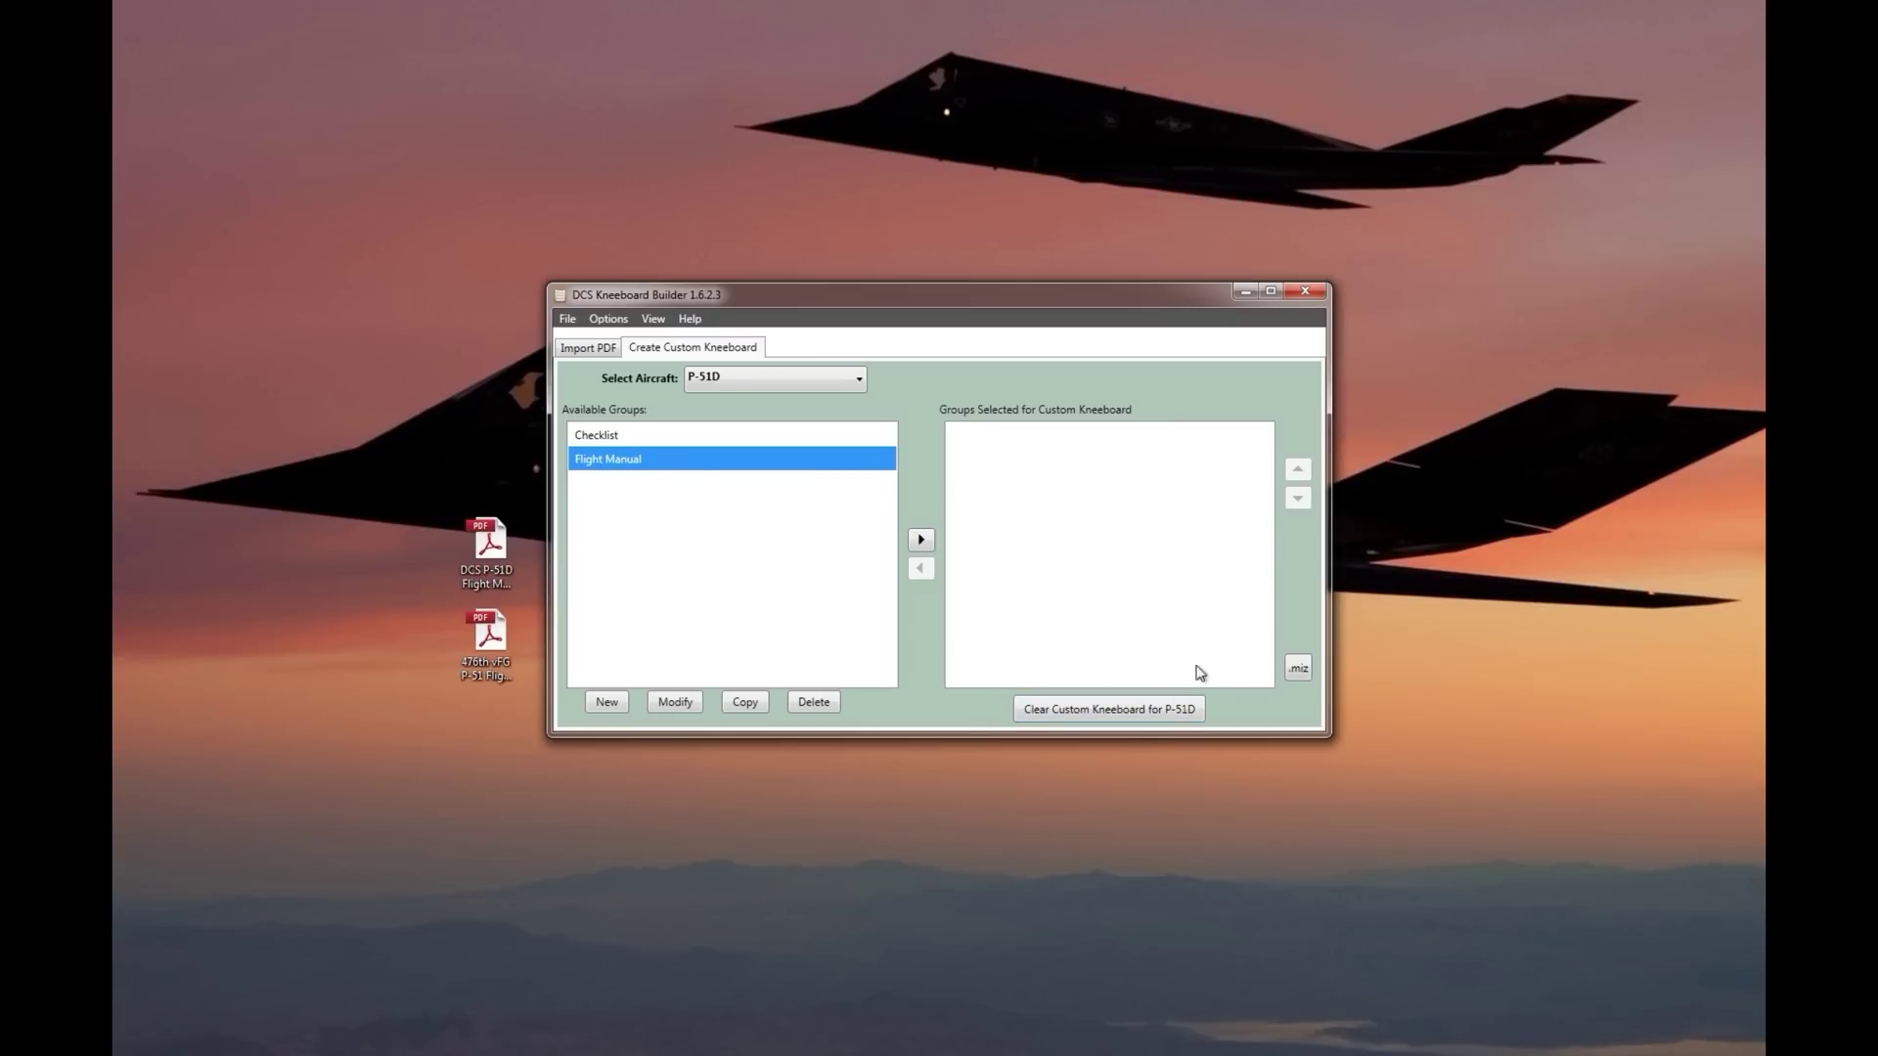
left_click(1059, 717)
key("Return")
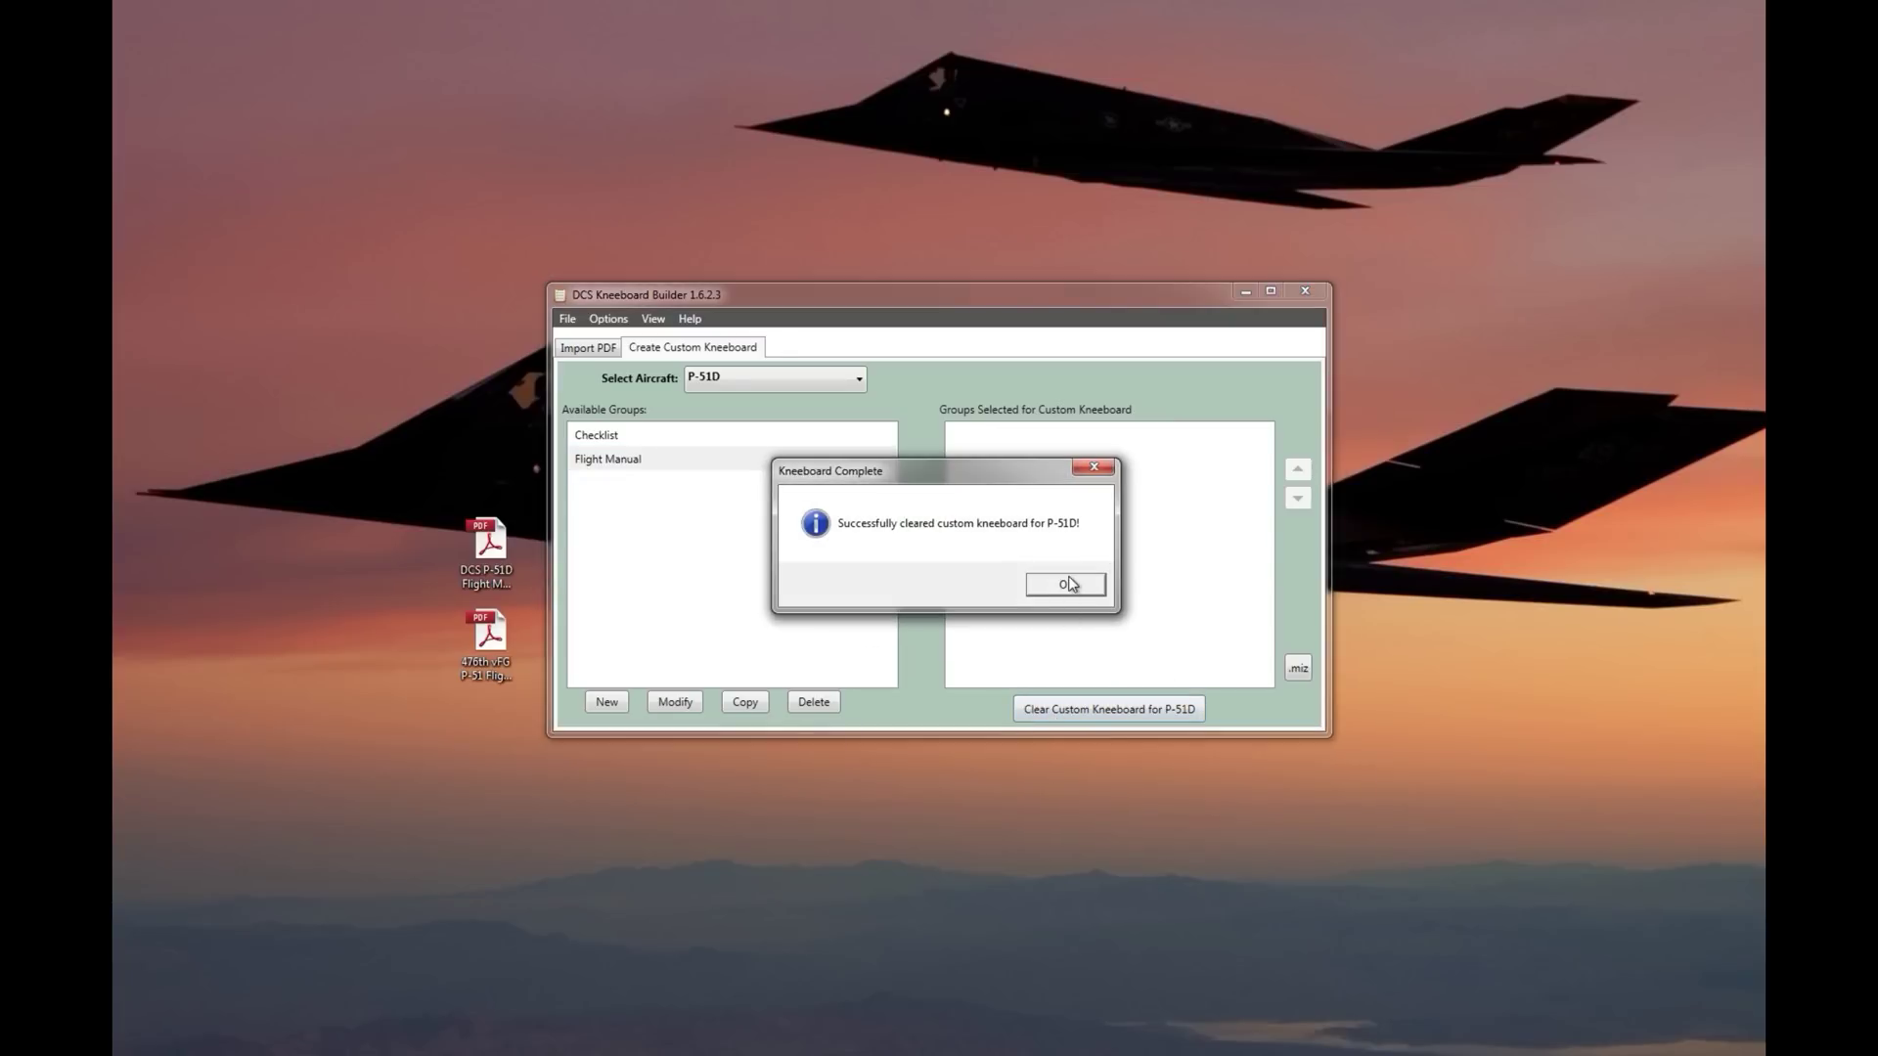
left_click(1071, 579)
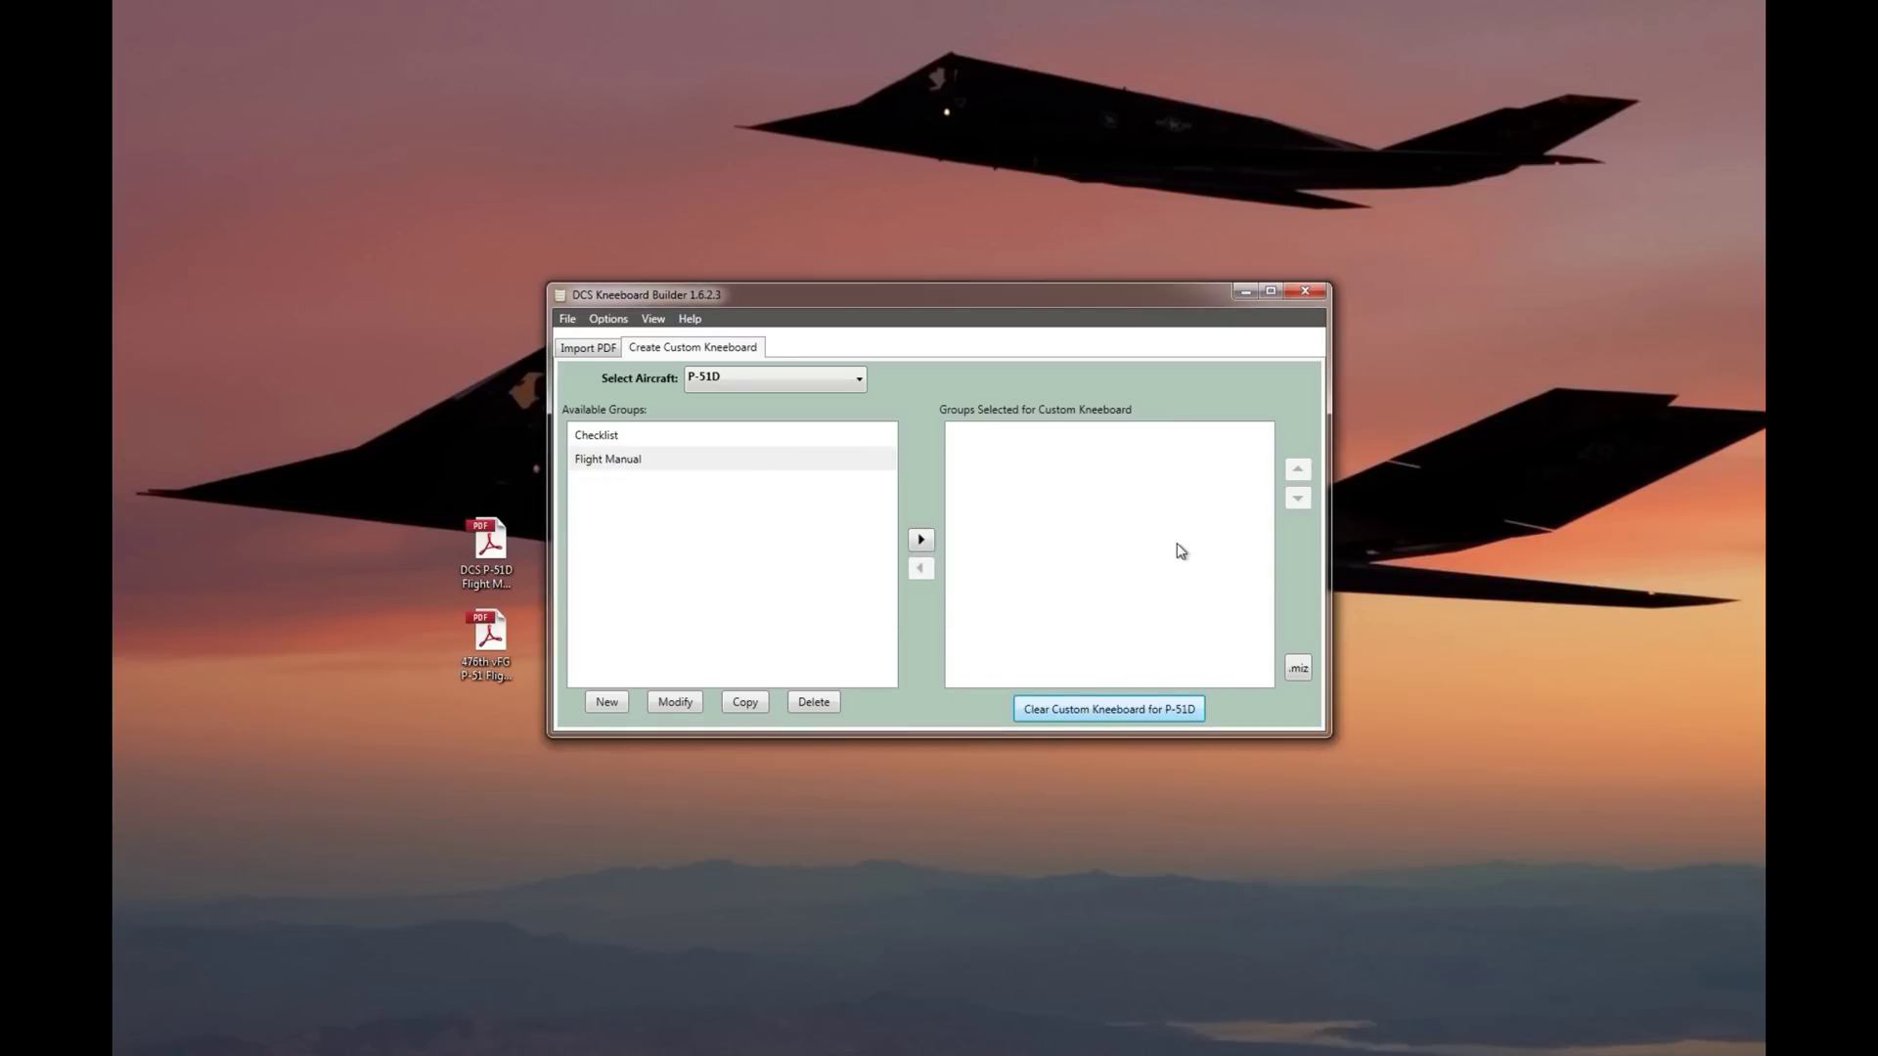
Add Flight Manual, then Checklist, and rebuild the P-51D custom kneeboard.
left_click(698, 465)
left_click(920, 539)
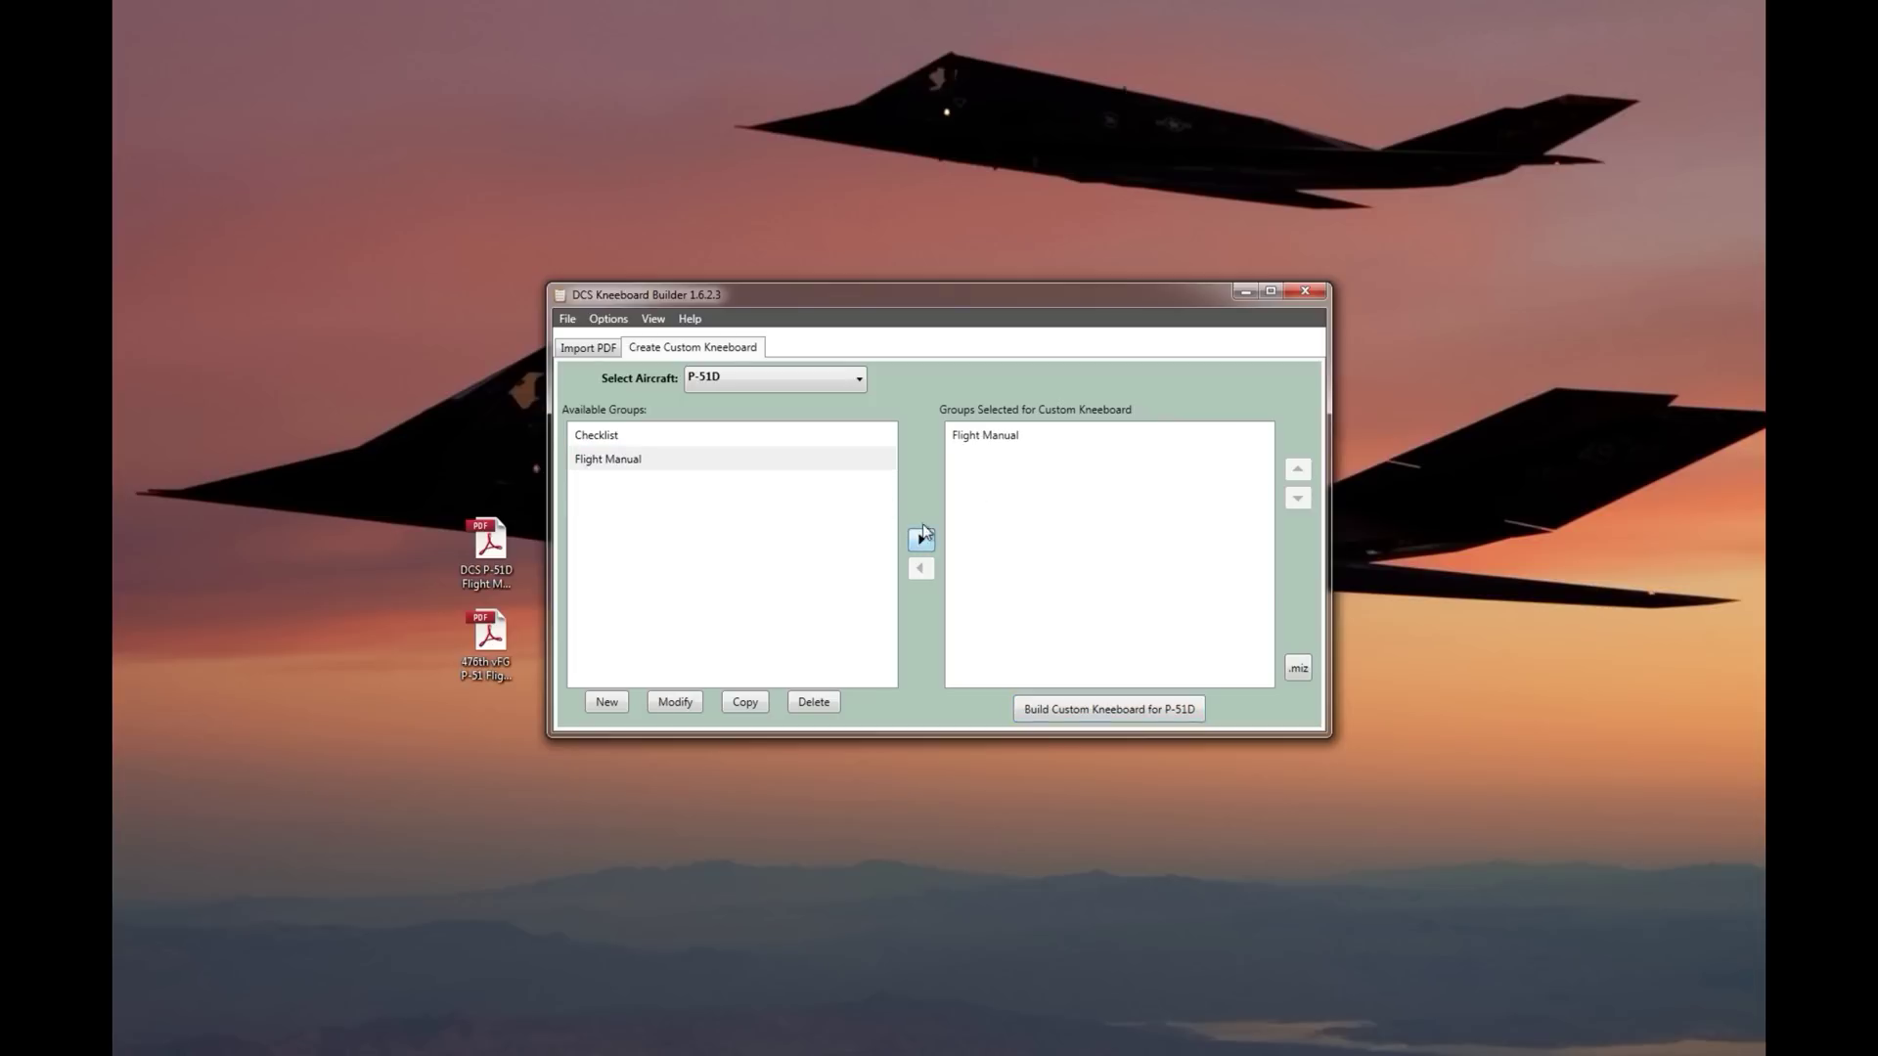
left_click(695, 524)
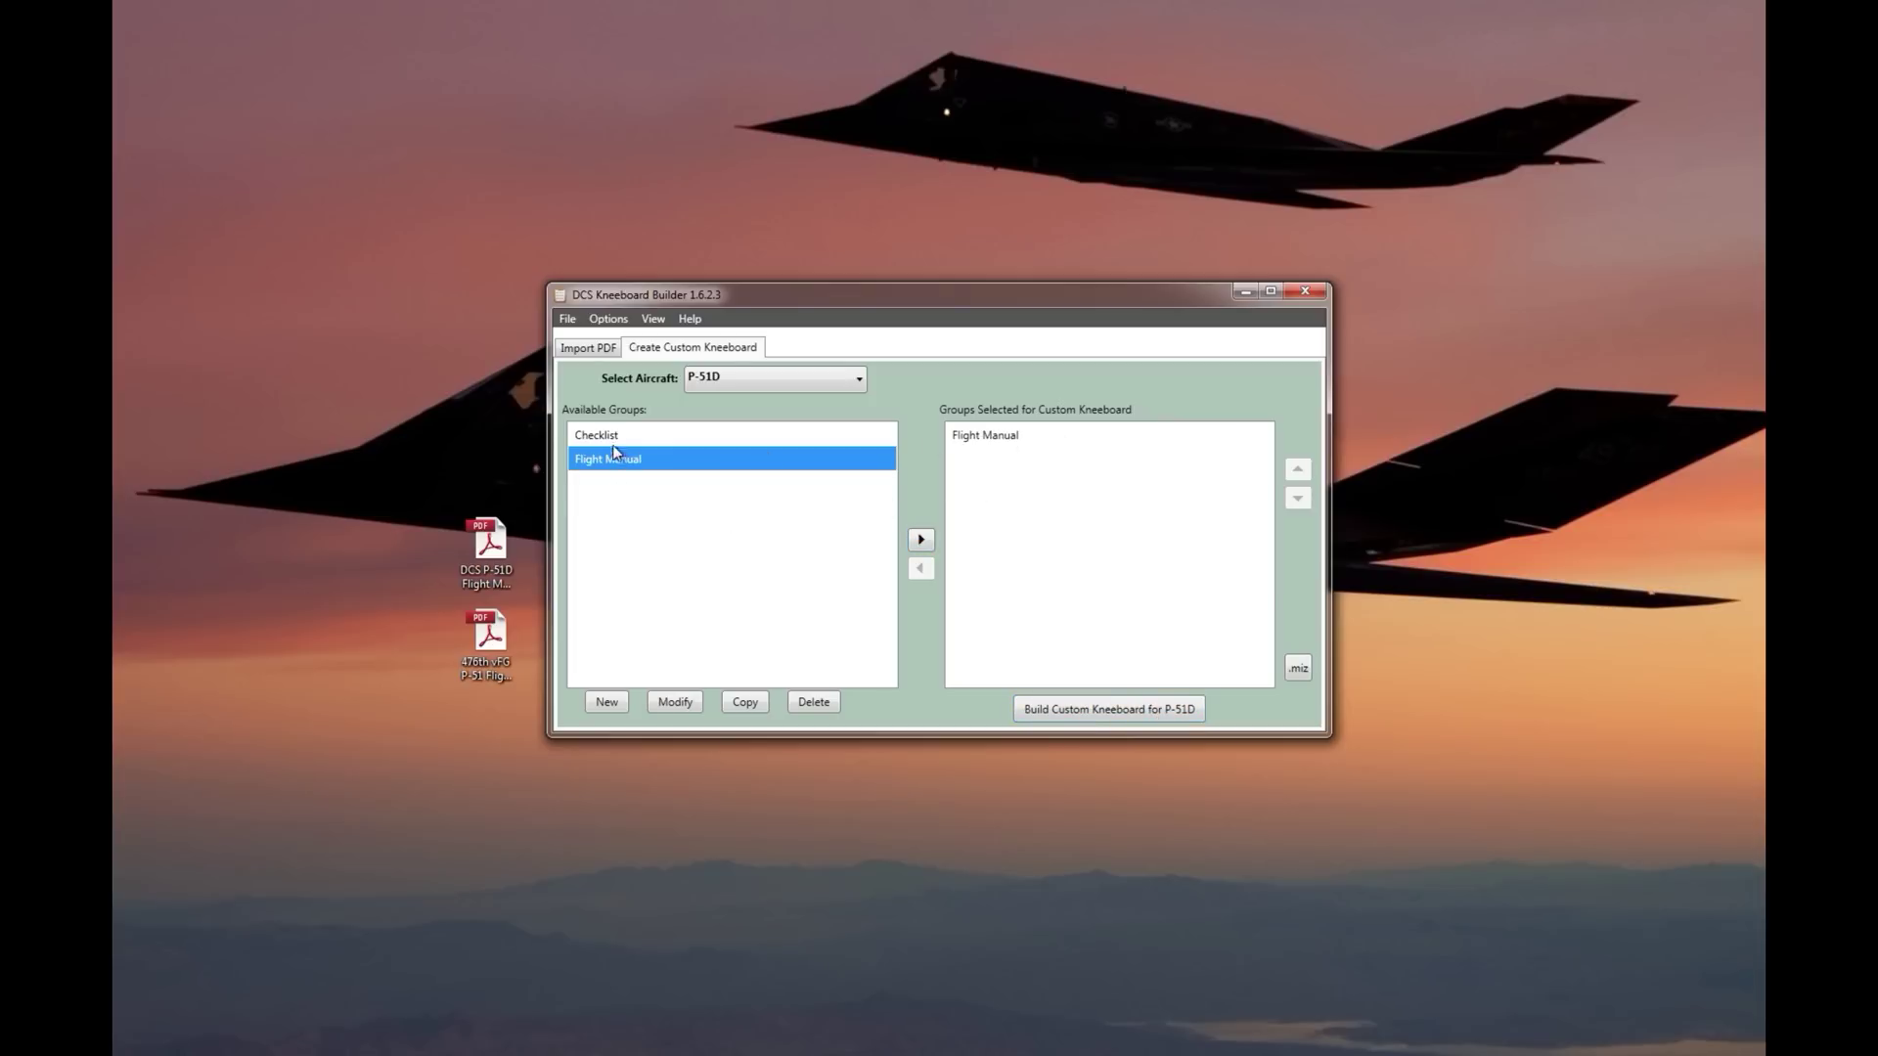
left_click(613, 440)
left_click(923, 539)
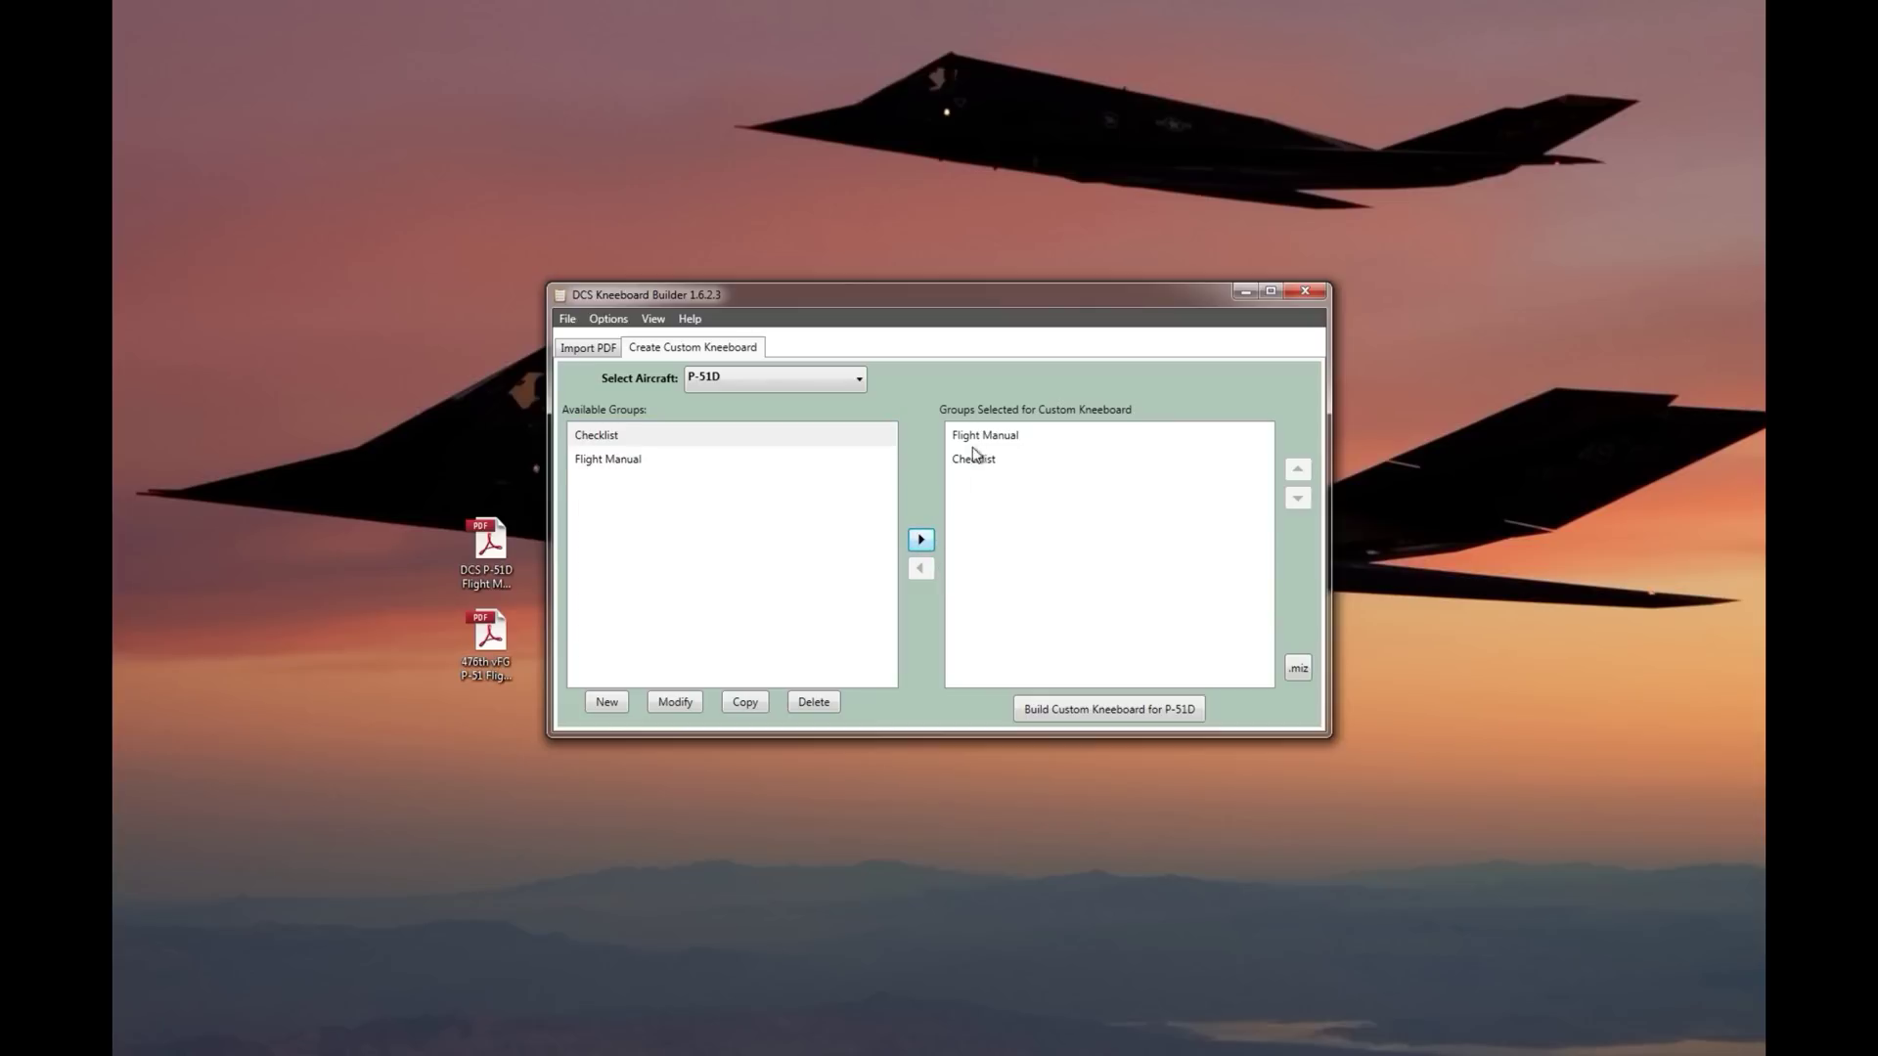
left_click(1070, 717)
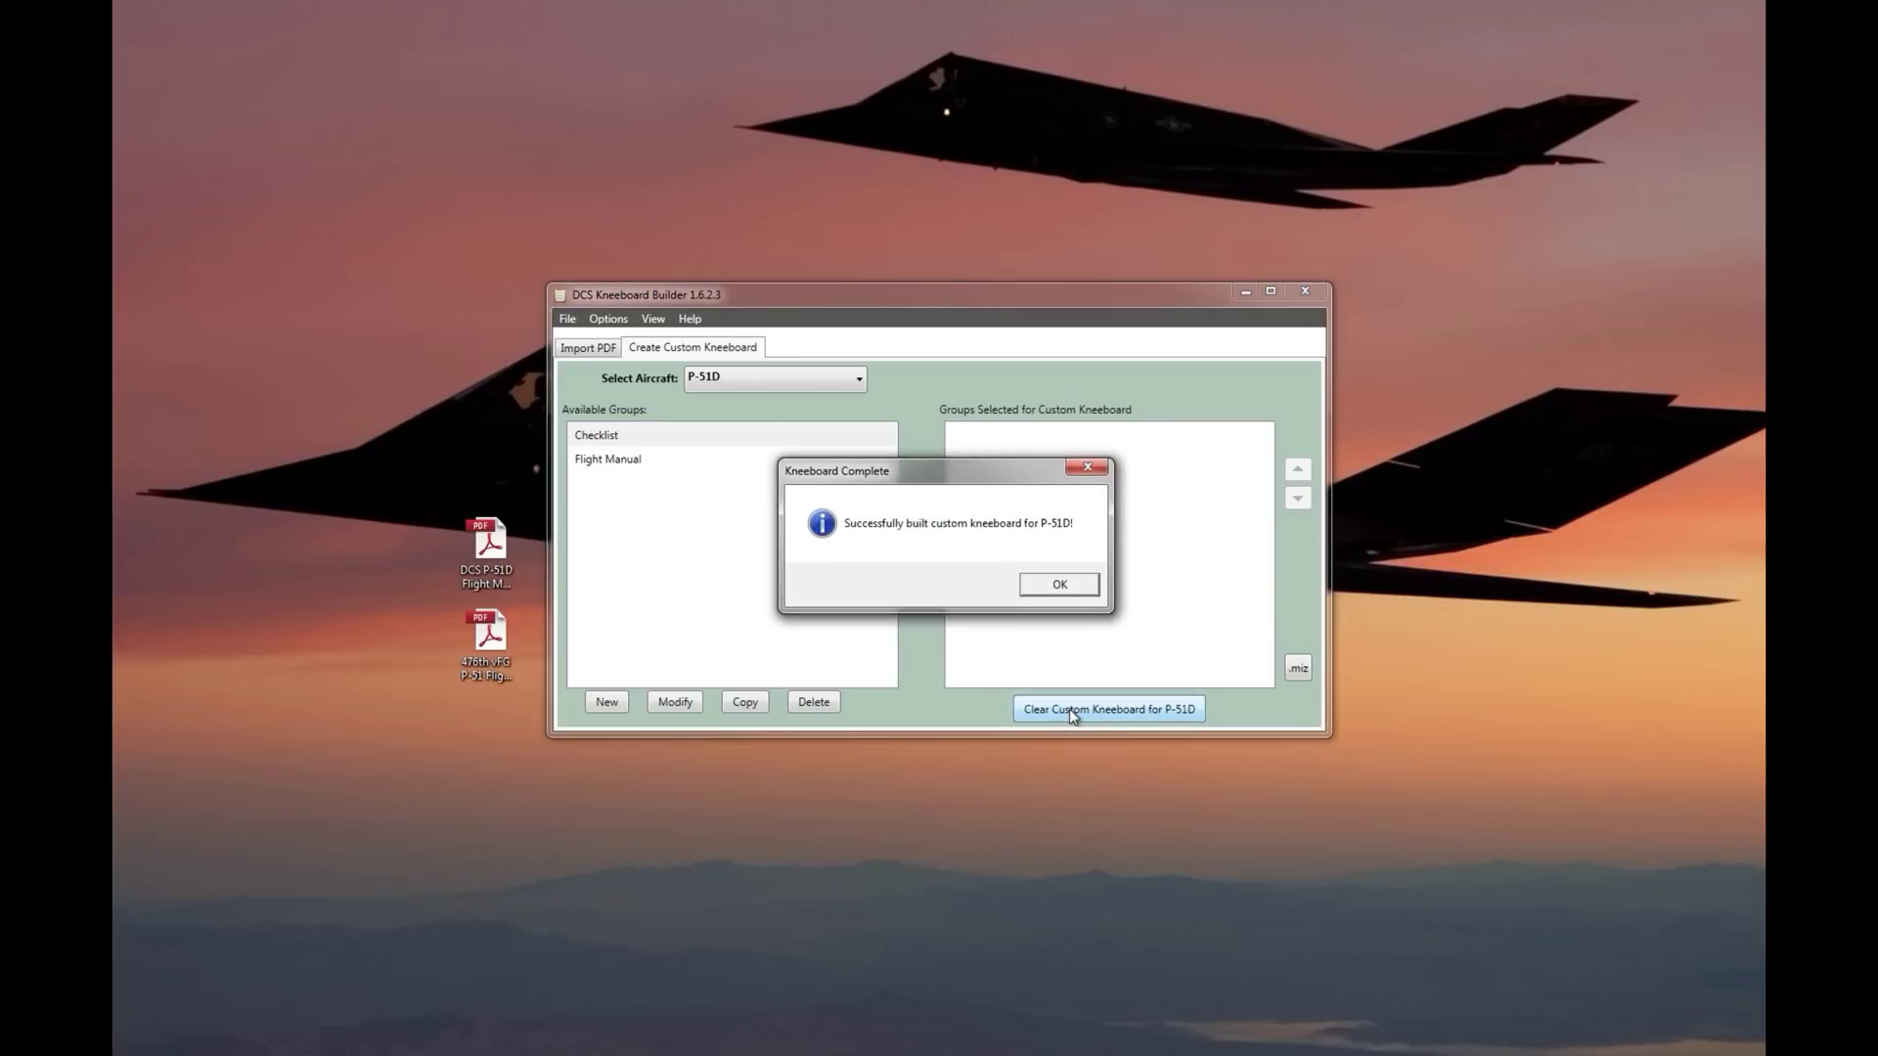
key("Return")
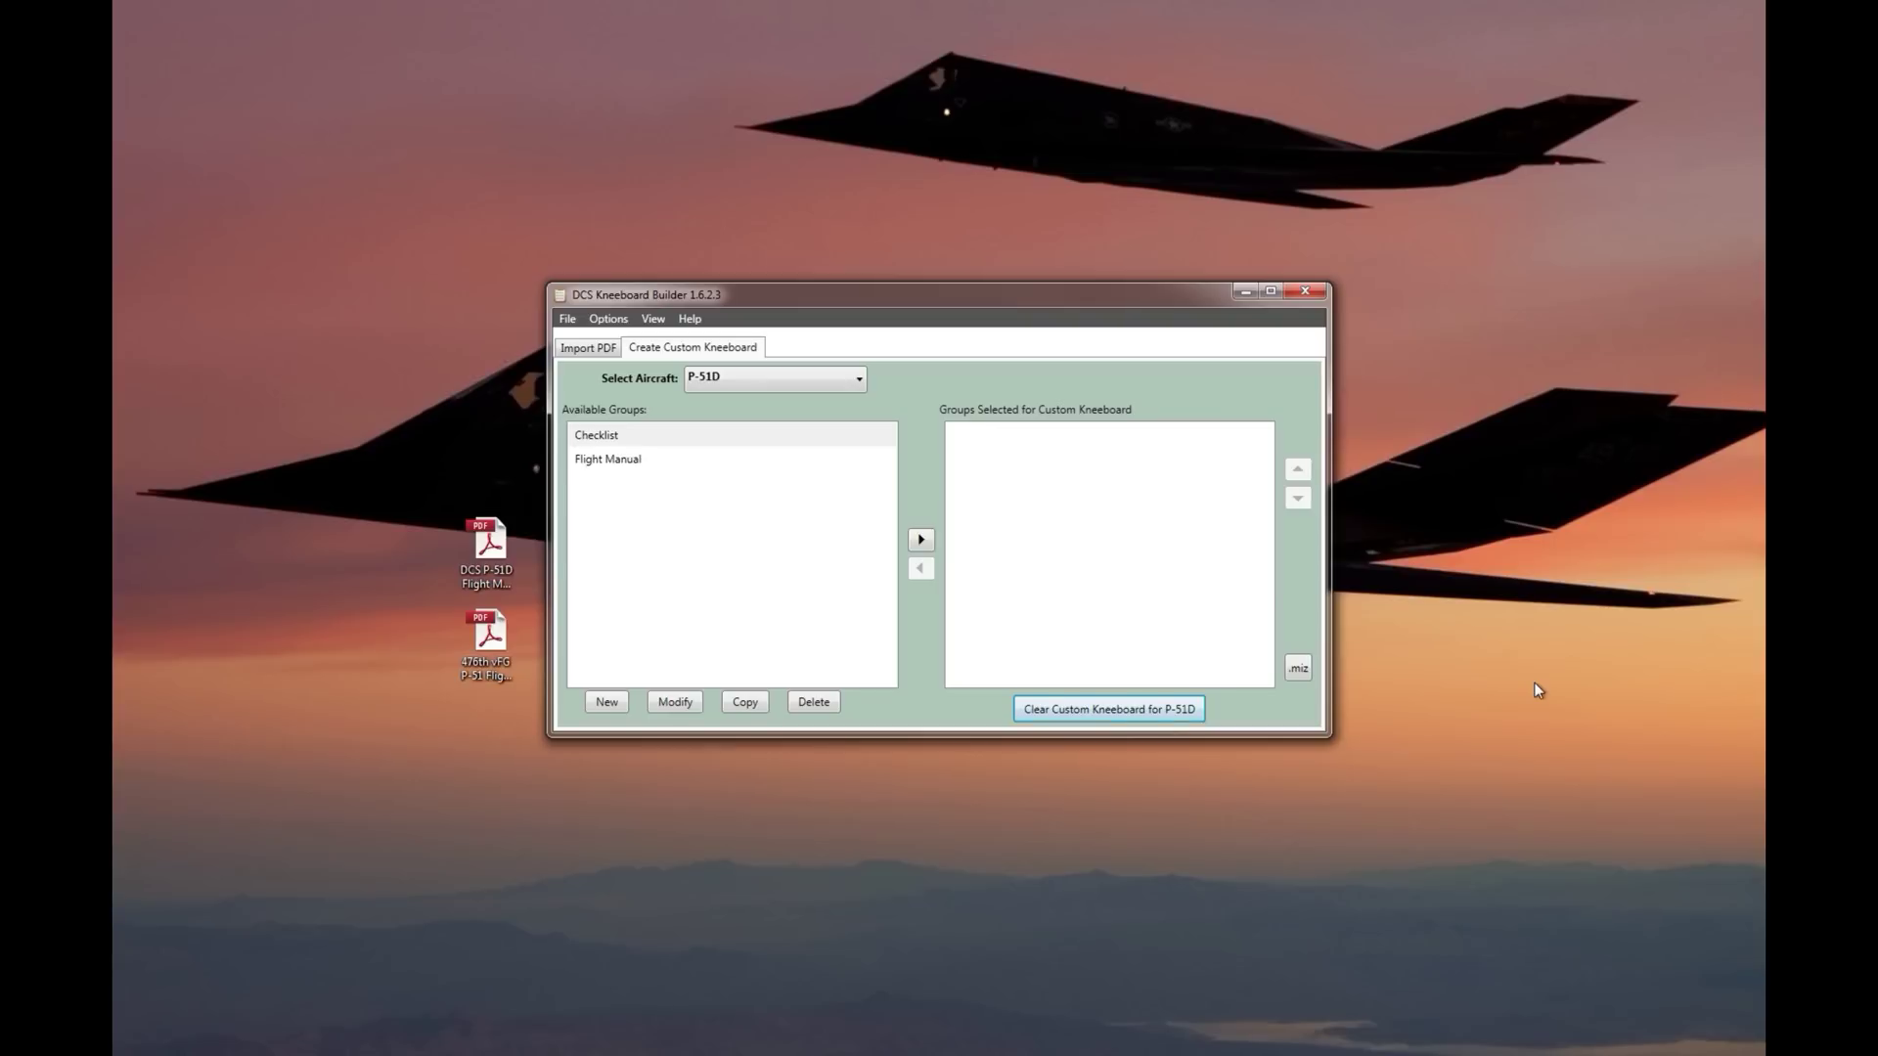
Delete the six opening pages, Flight Manual-000 to -005, from the Flight Manual group.
left_click(878, 459)
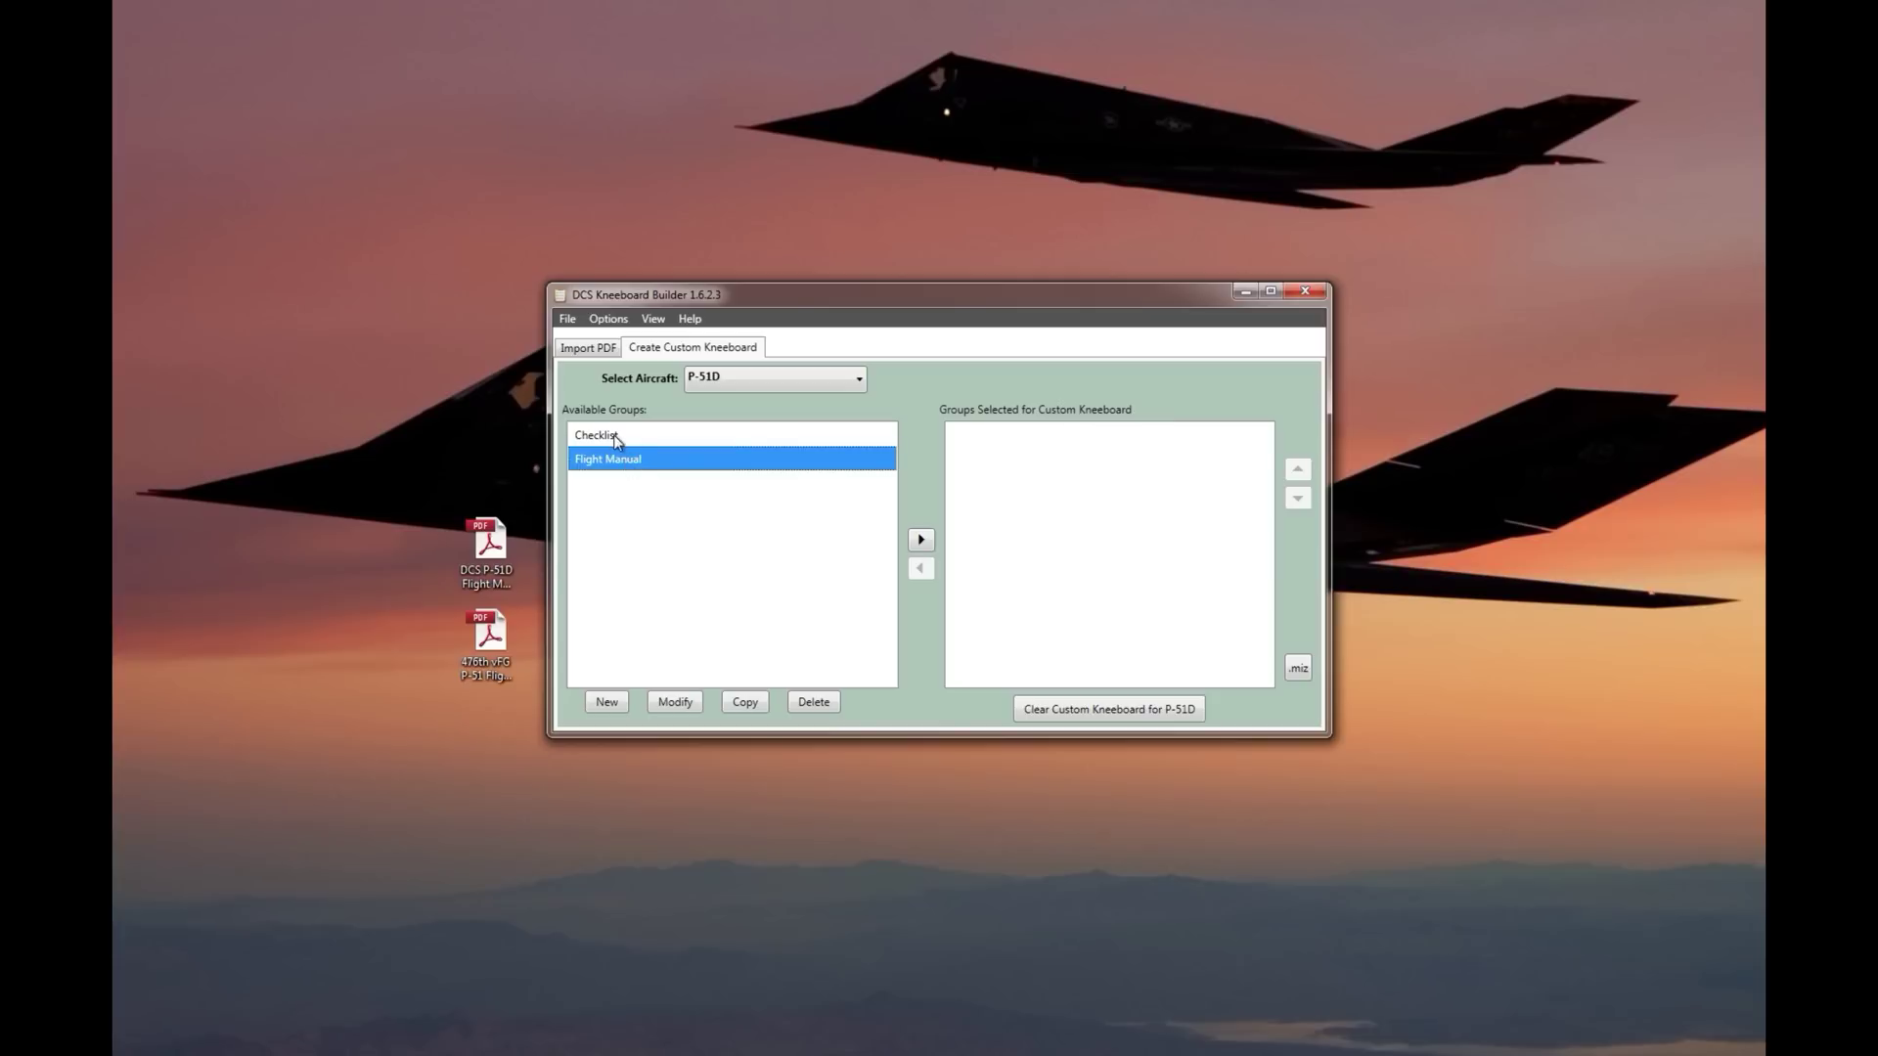
left_click(678, 704)
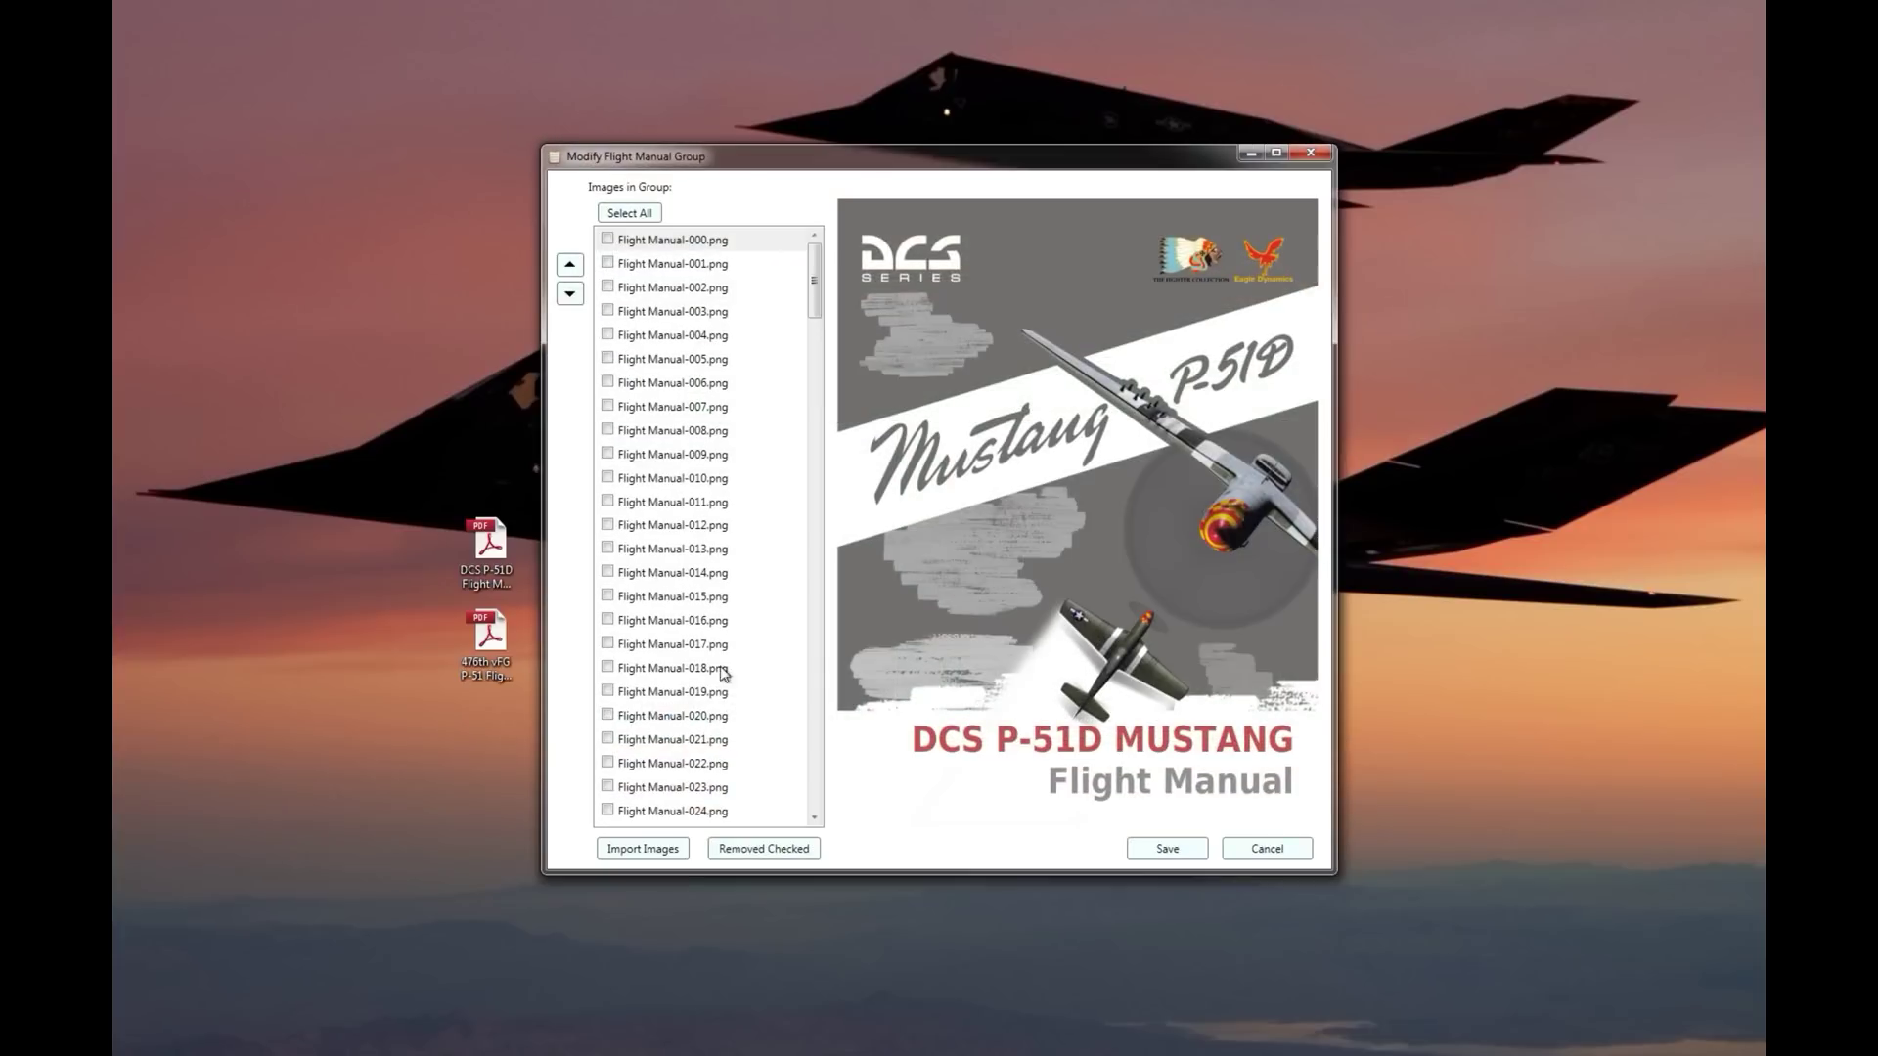
left_click(607, 239)
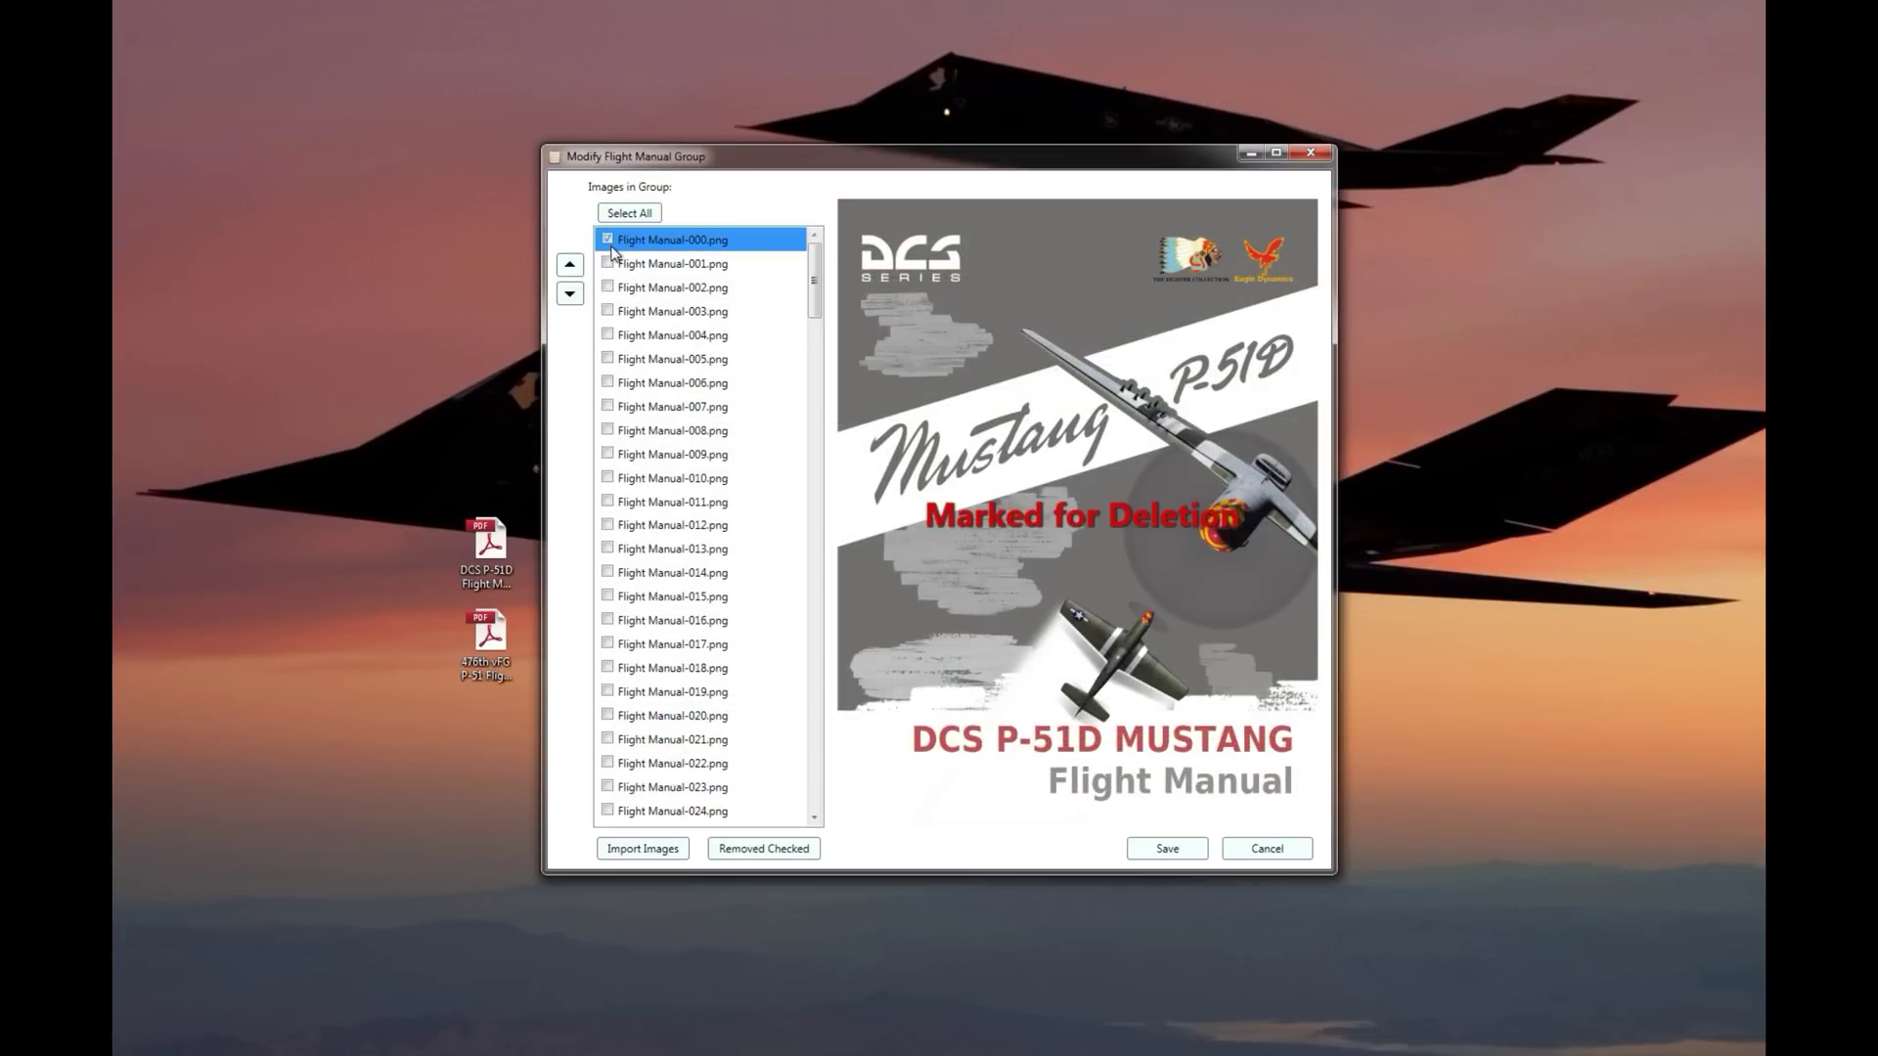
left_click(608, 263)
left_click(608, 287)
left_click(607, 311)
left_click(607, 334)
left_click(783, 851)
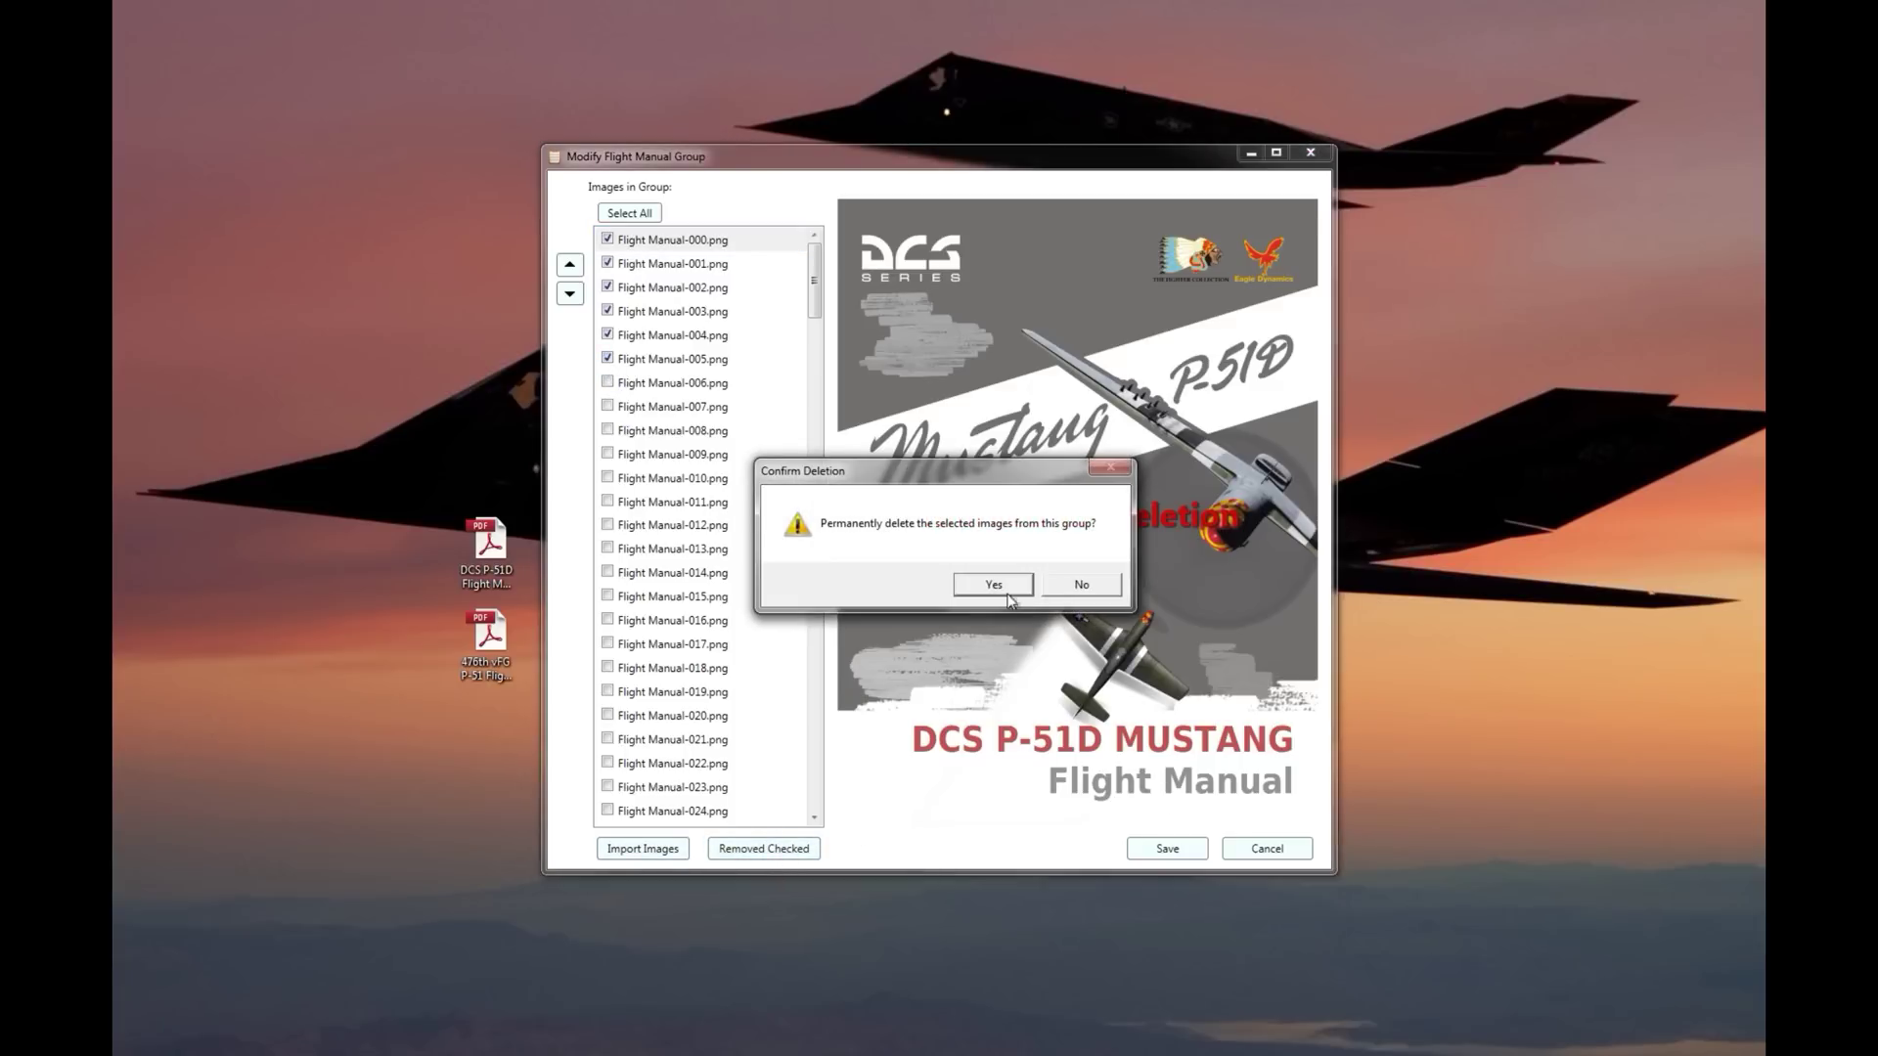
left_click(1008, 589)
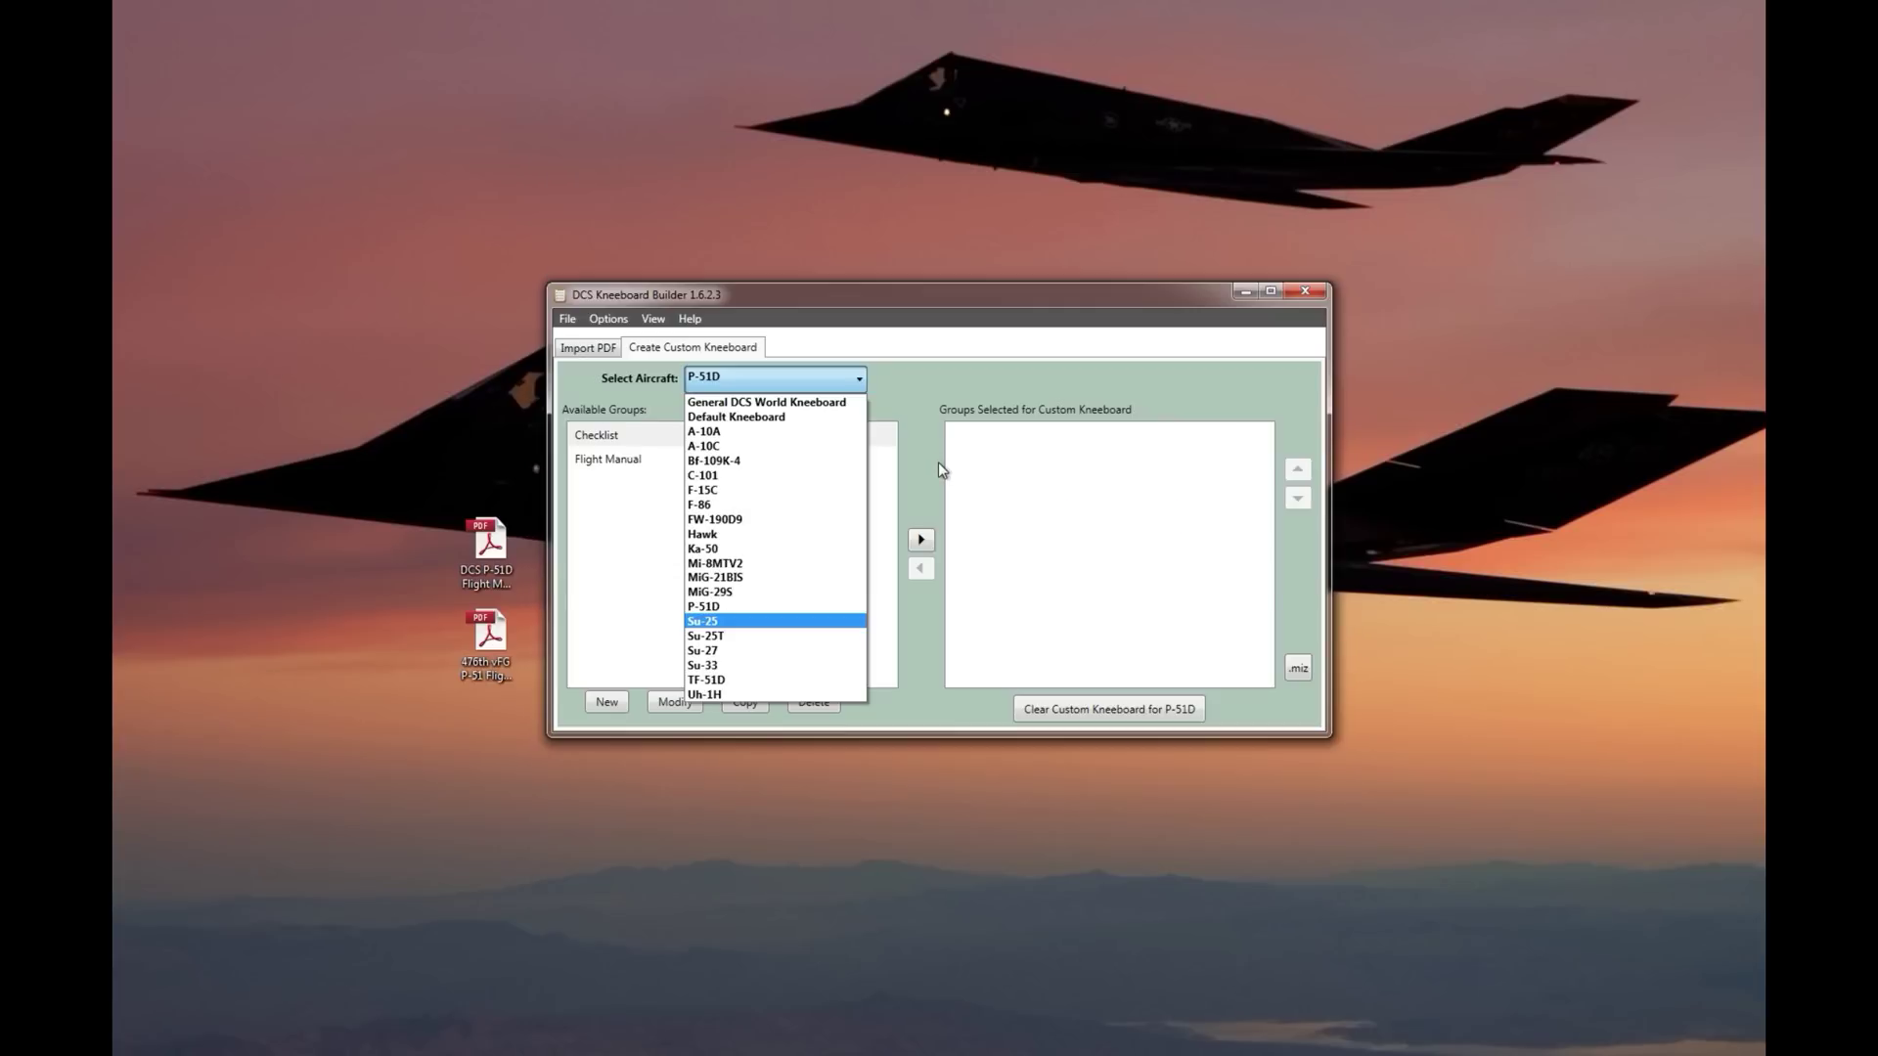
Add the Default Dynamic group to the General DCS World Kneeboard and build it.
left_click(741, 402)
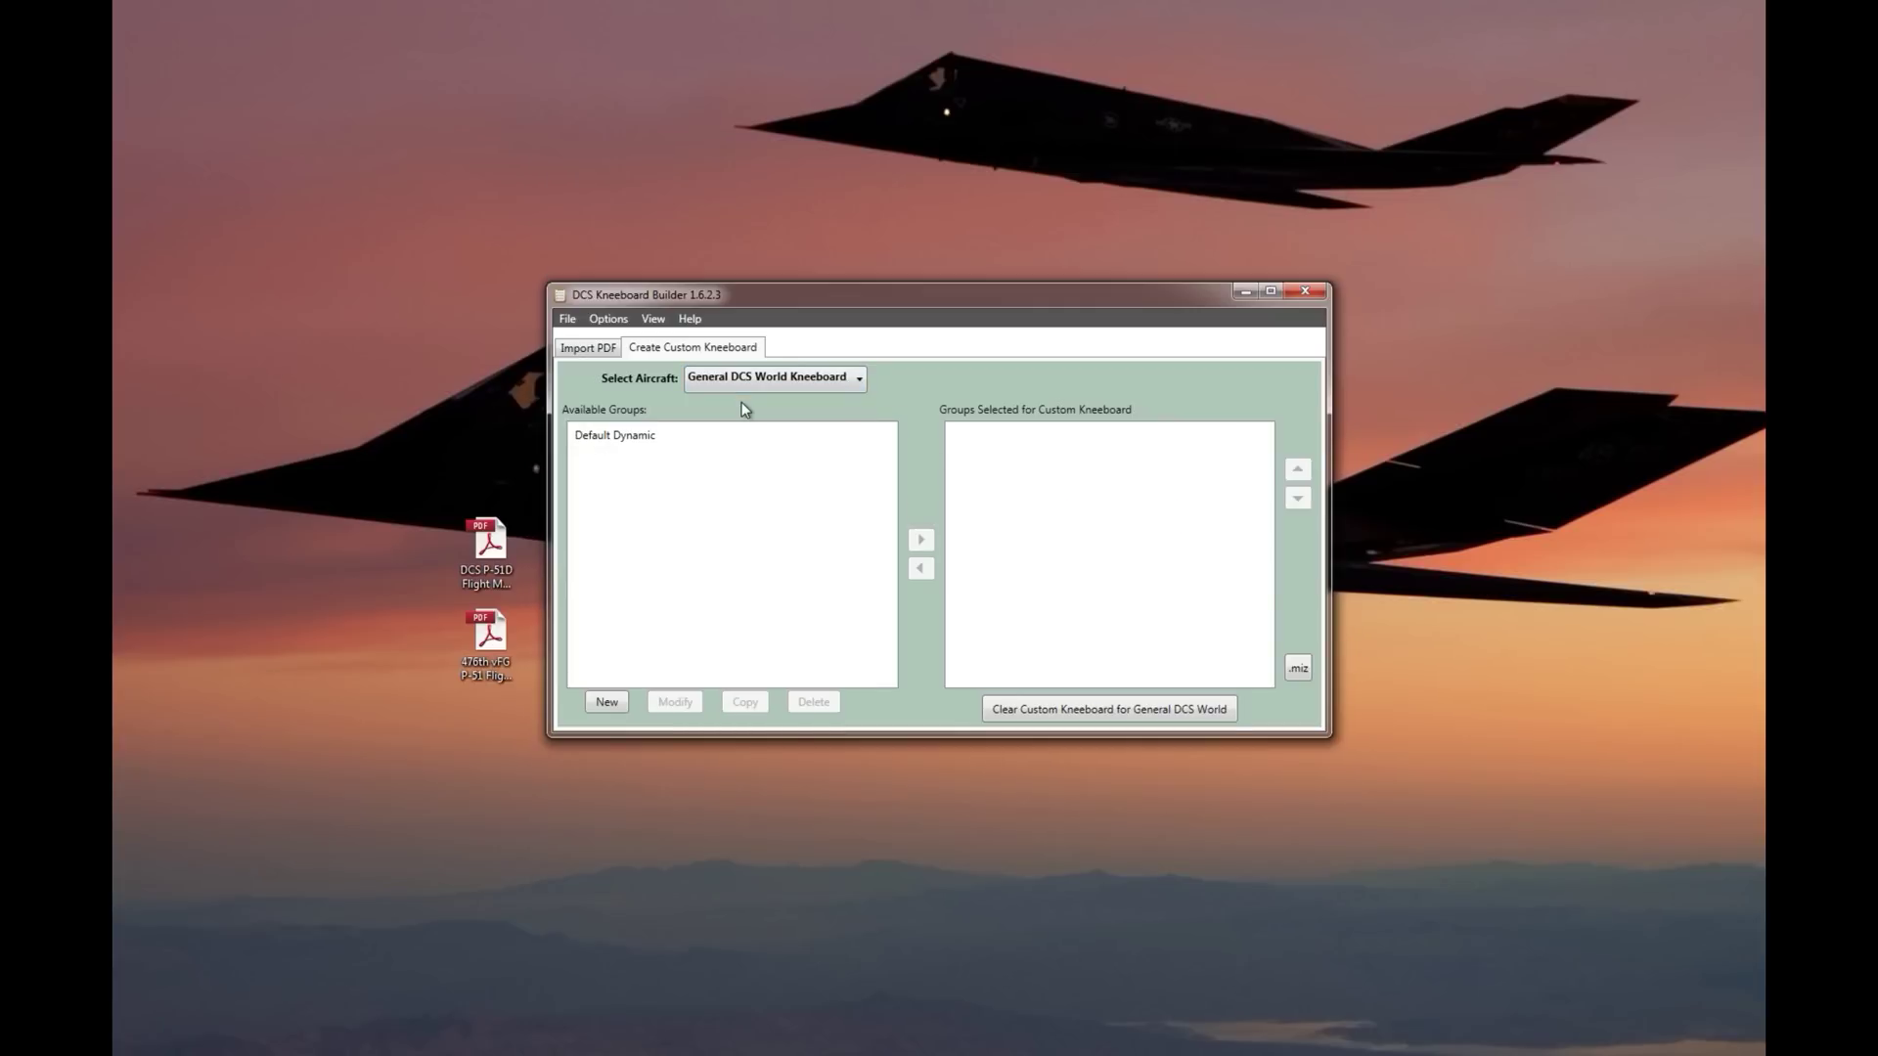
left_click(613, 442)
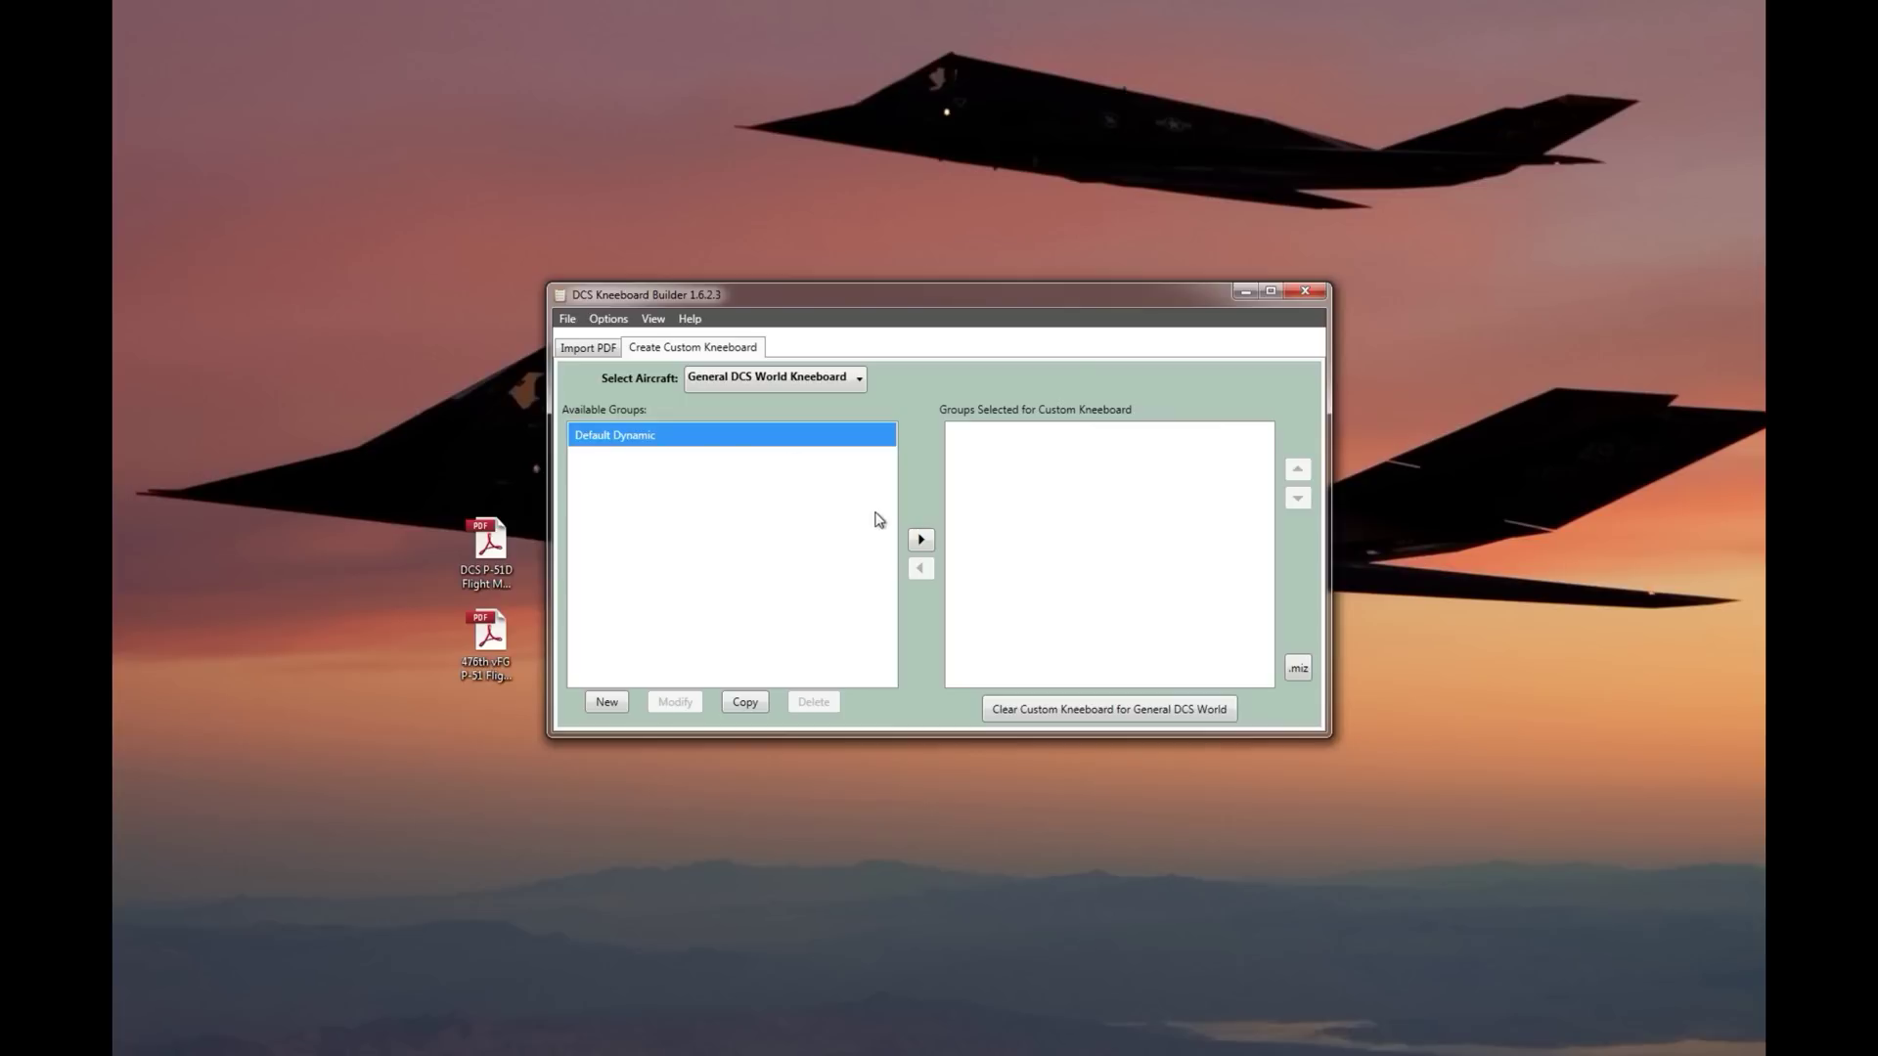
left_click(920, 540)
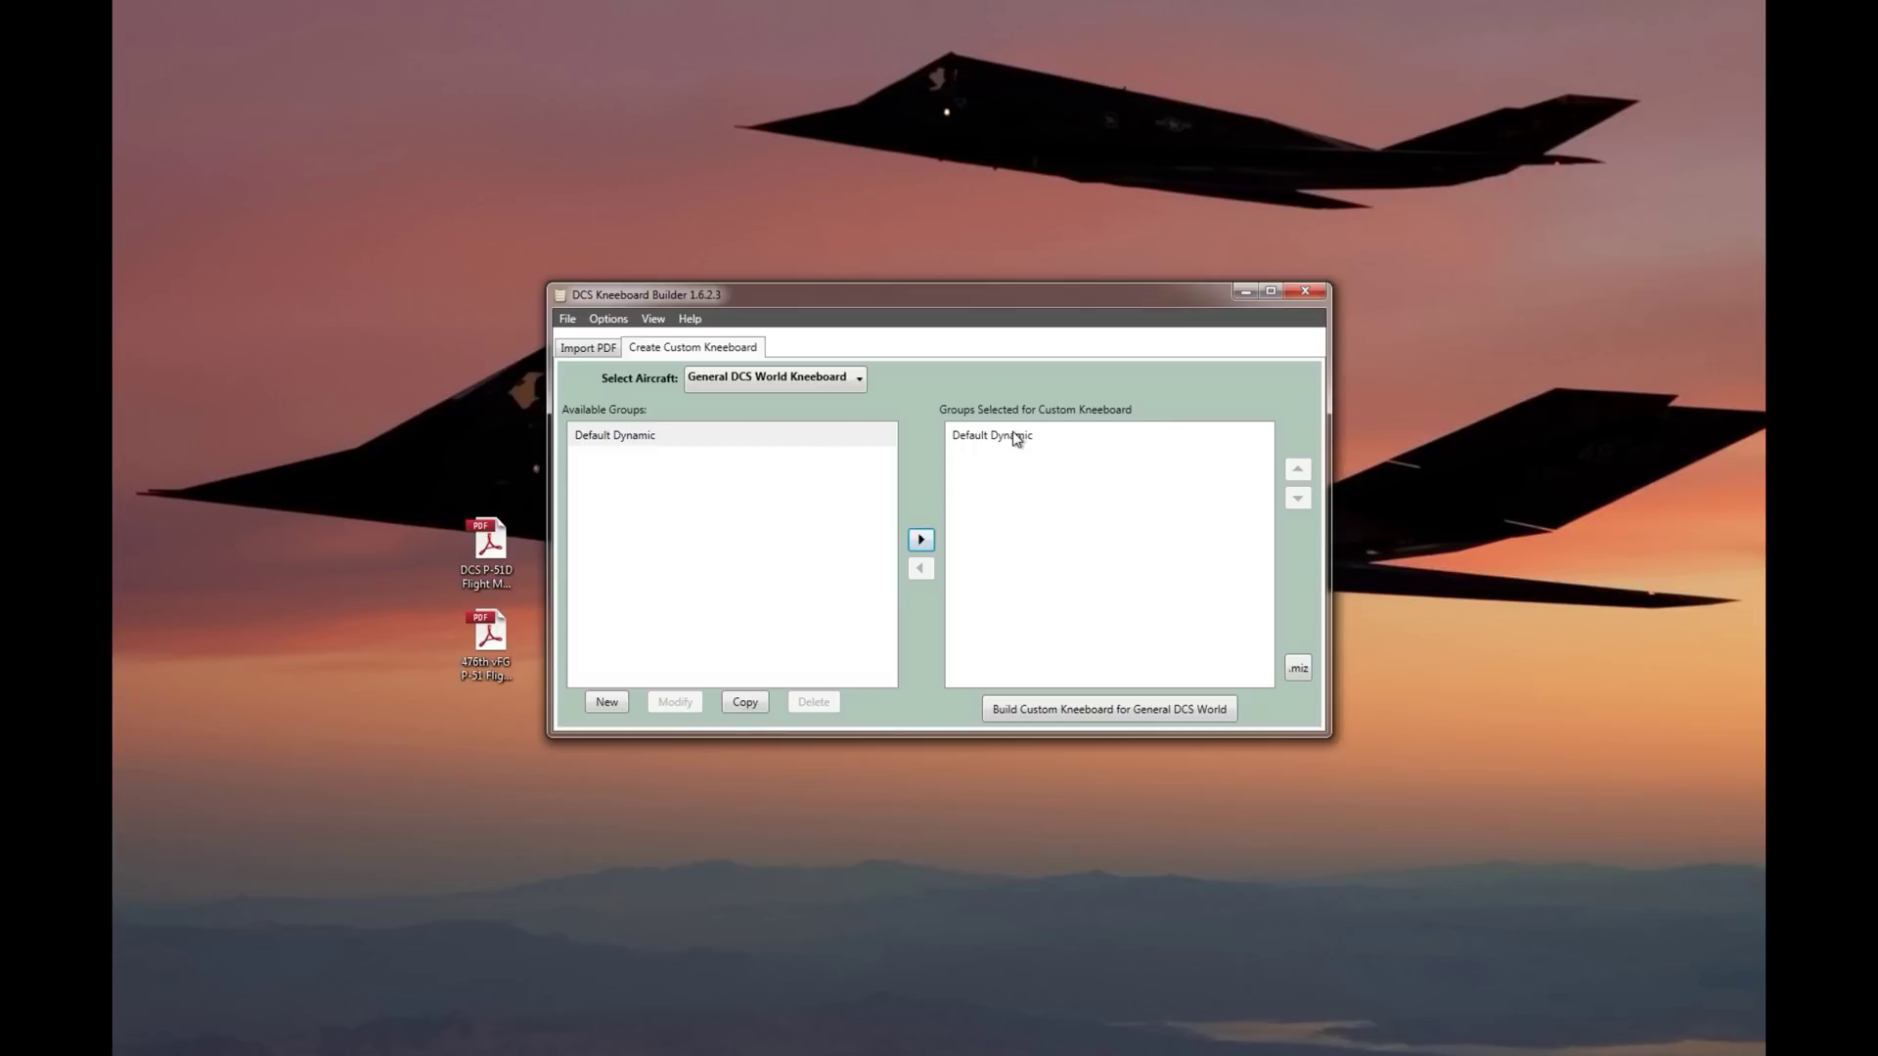
left_click(1184, 714)
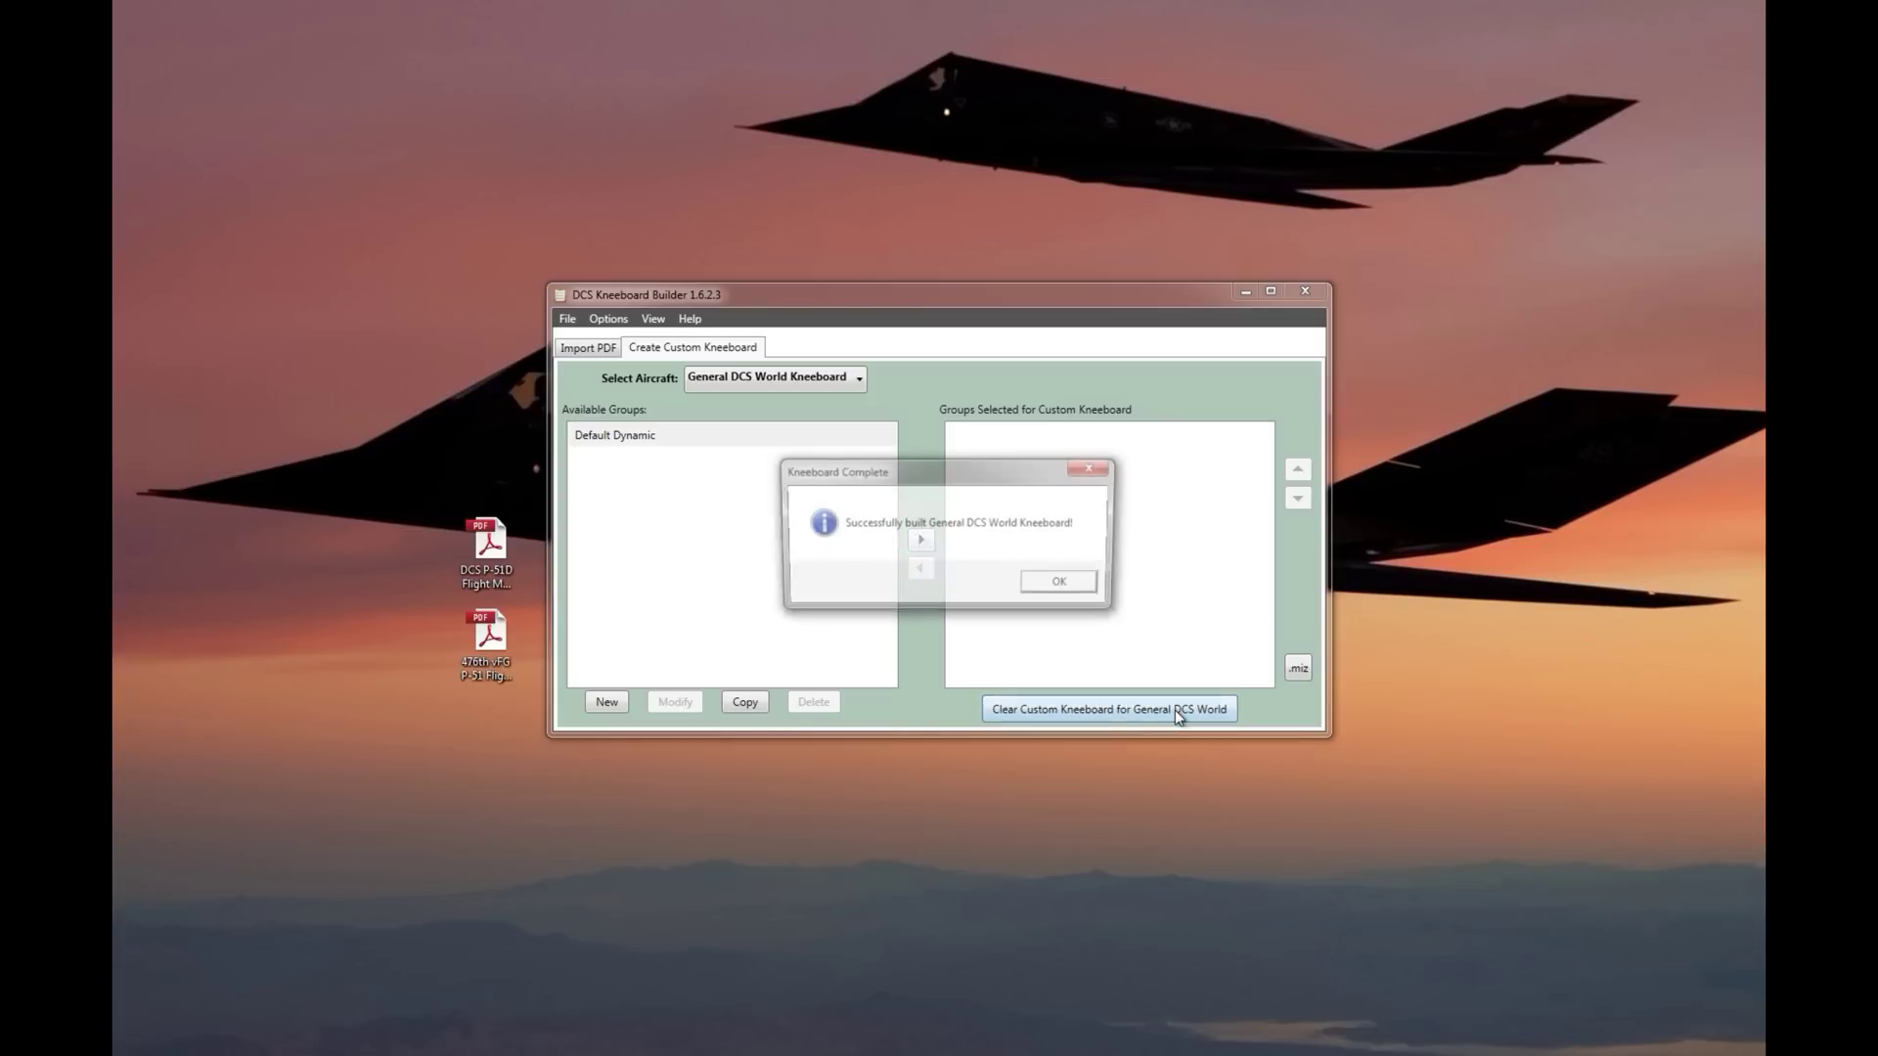
left_click(1066, 585)
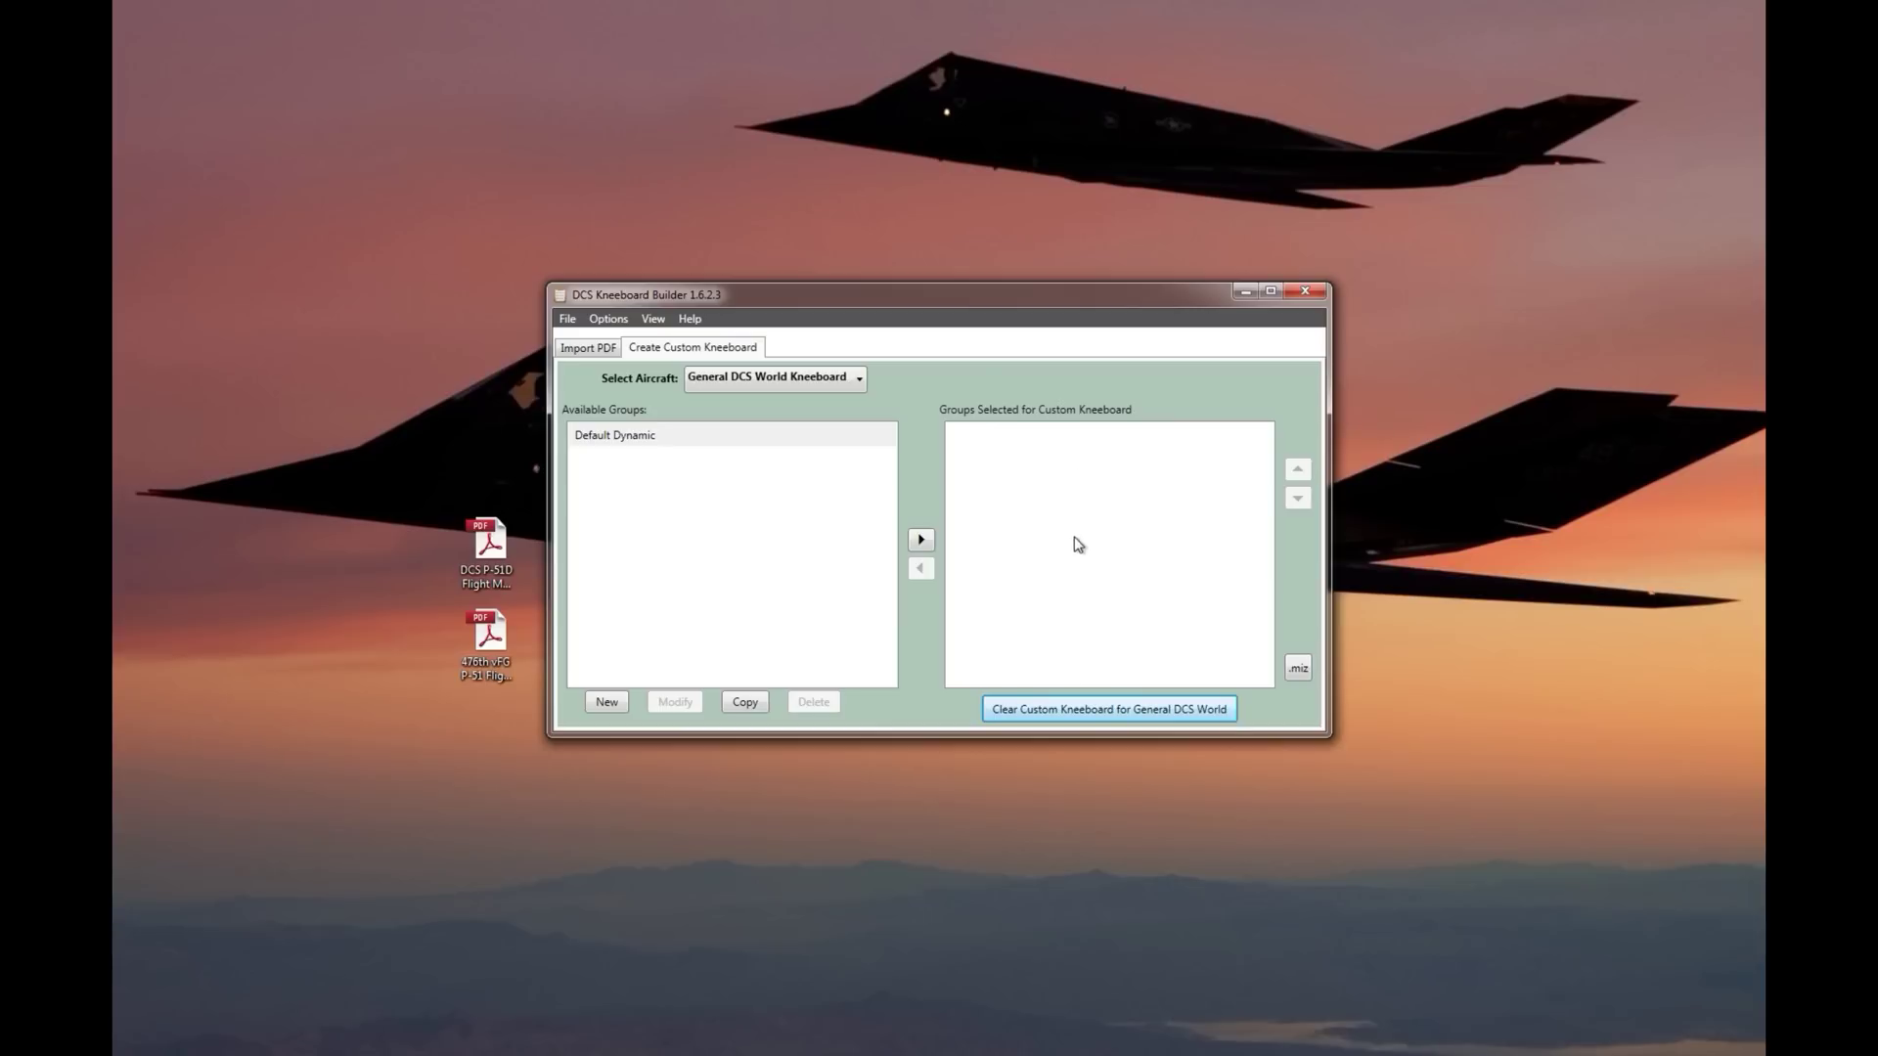
In Kneeboard Size and Position, try several overlay spots and settle at lower right (X 2004, Y 636).
left_click(616, 320)
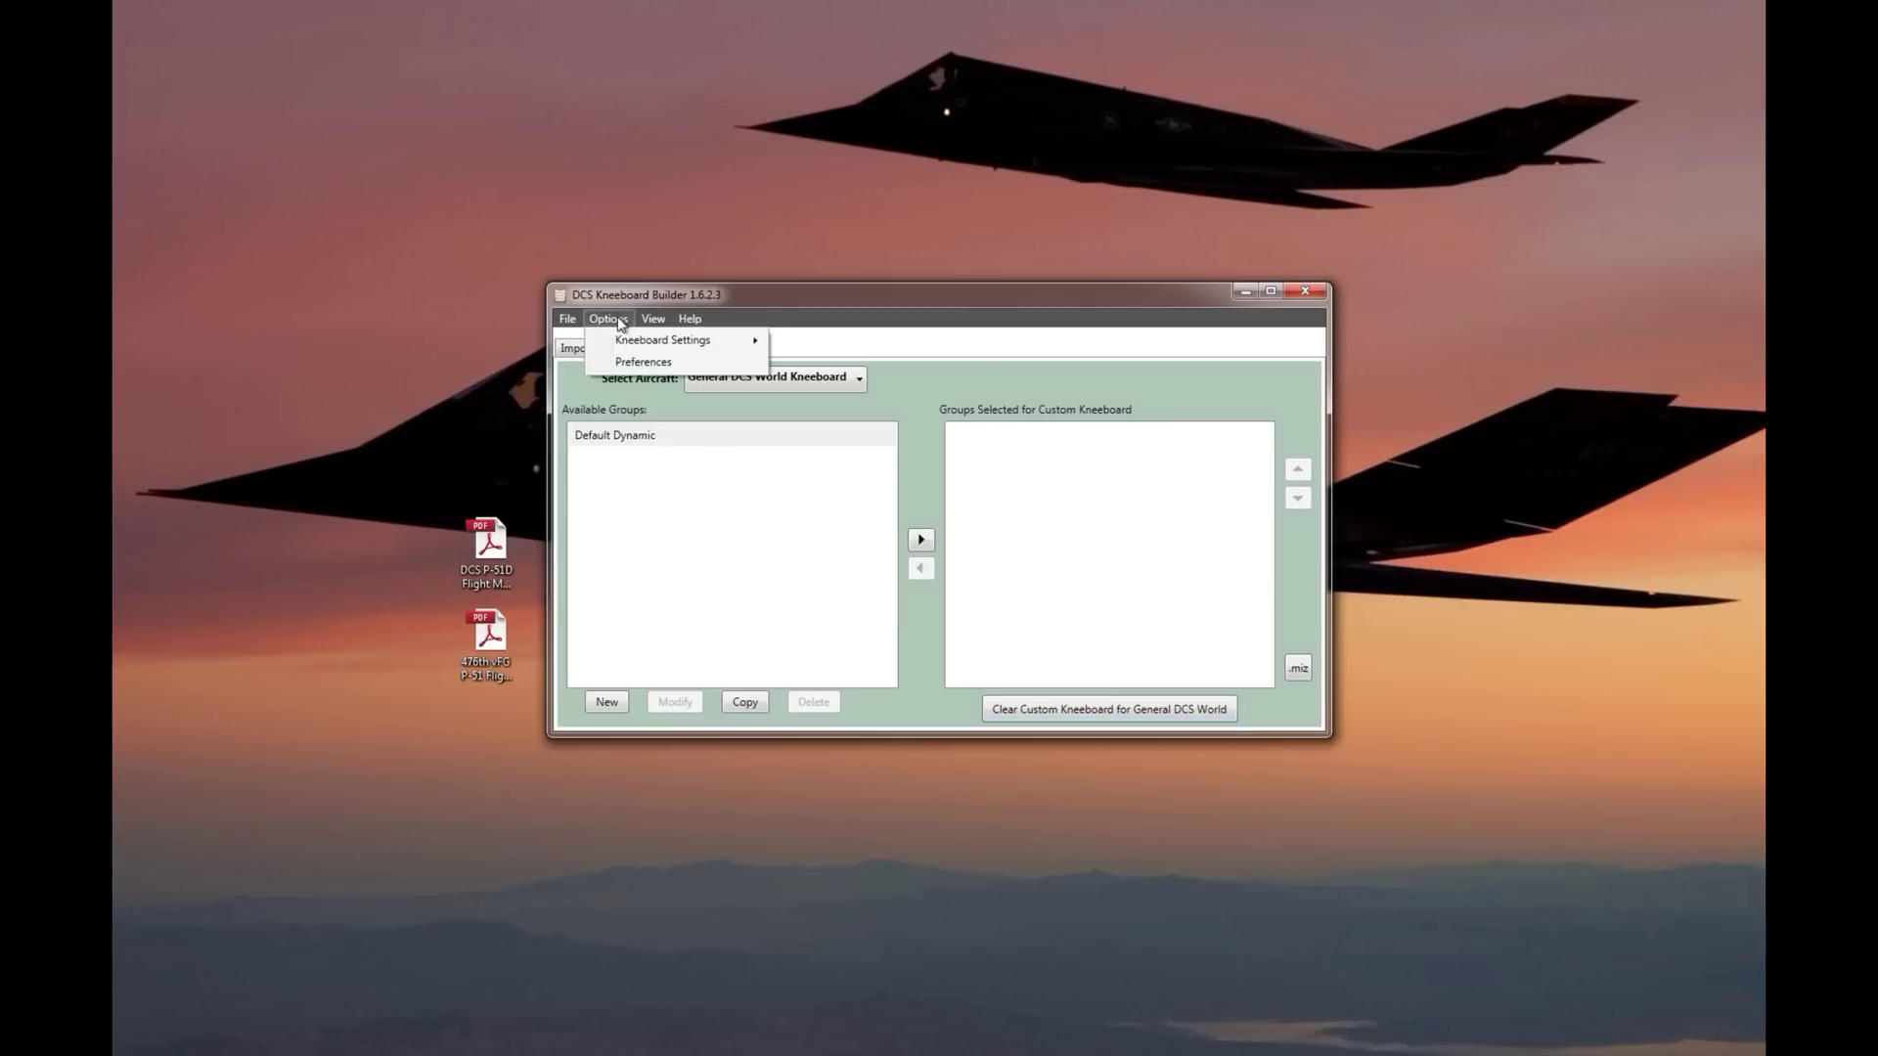
mouse_move(644, 342)
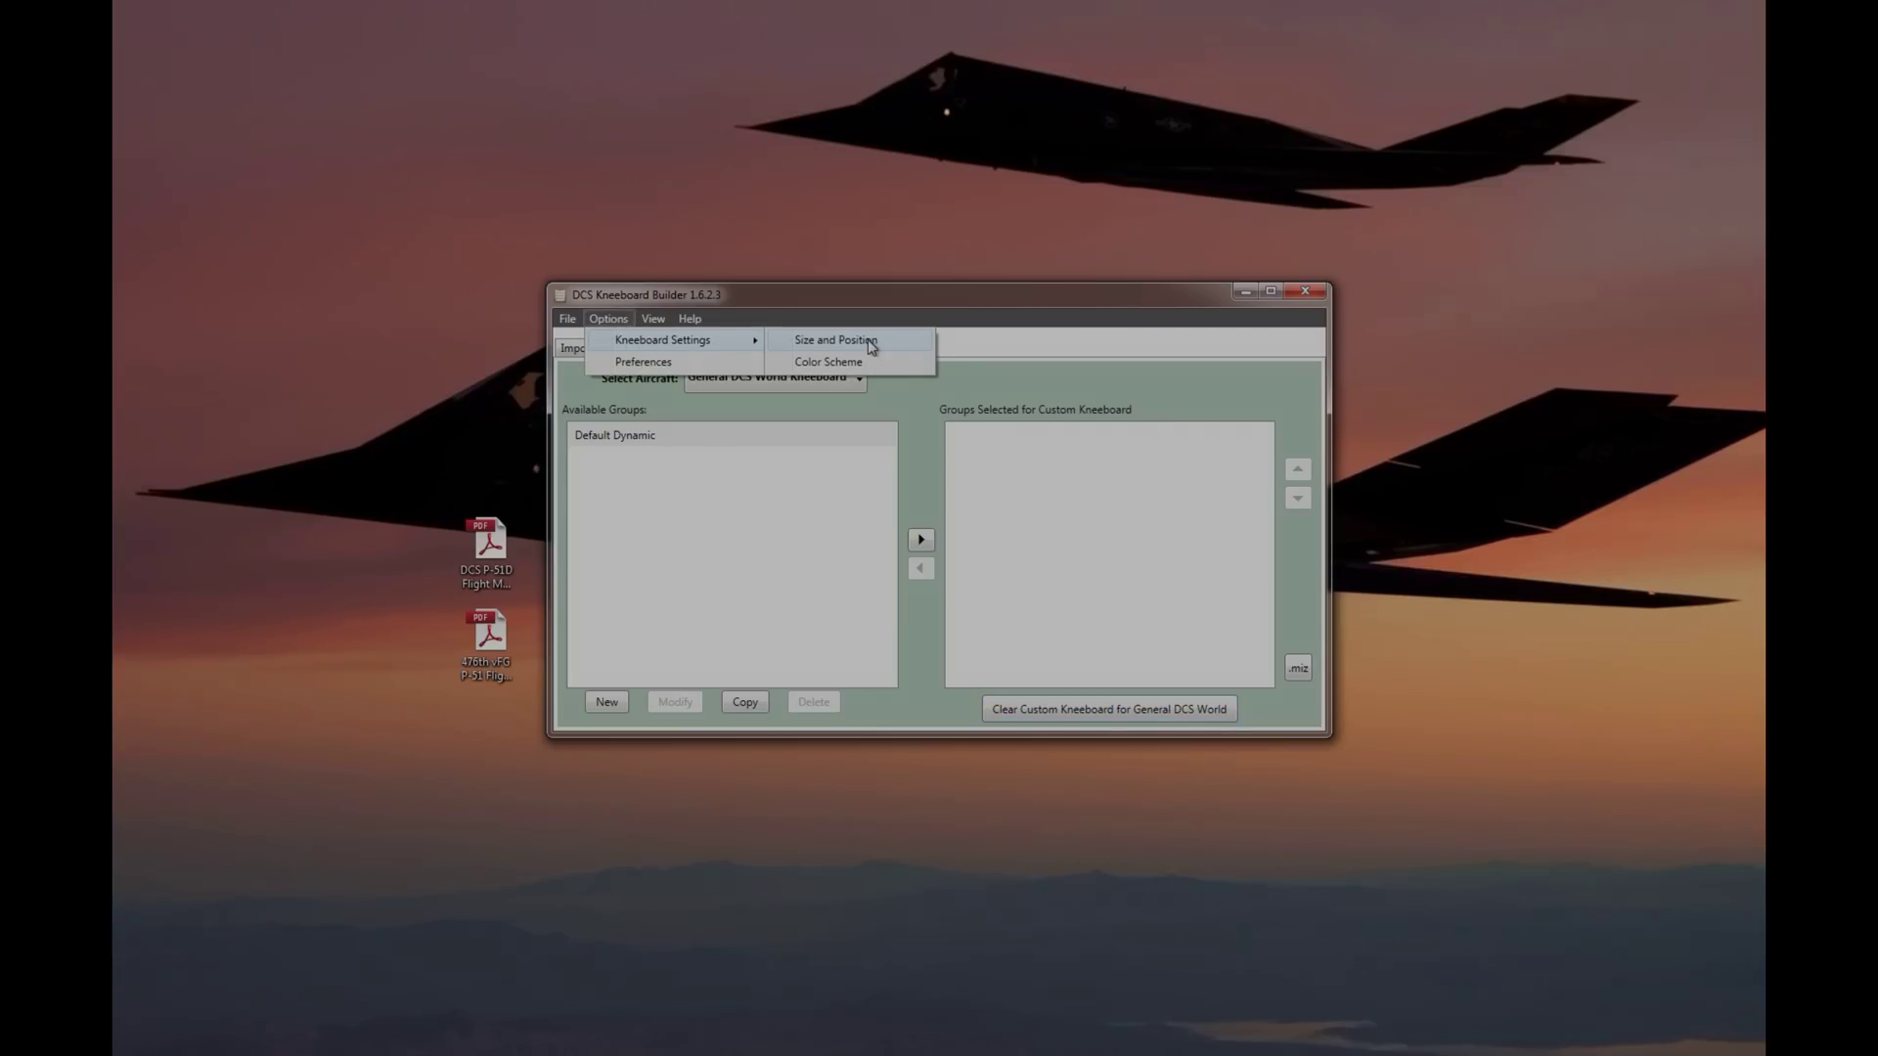
left_click(870, 345)
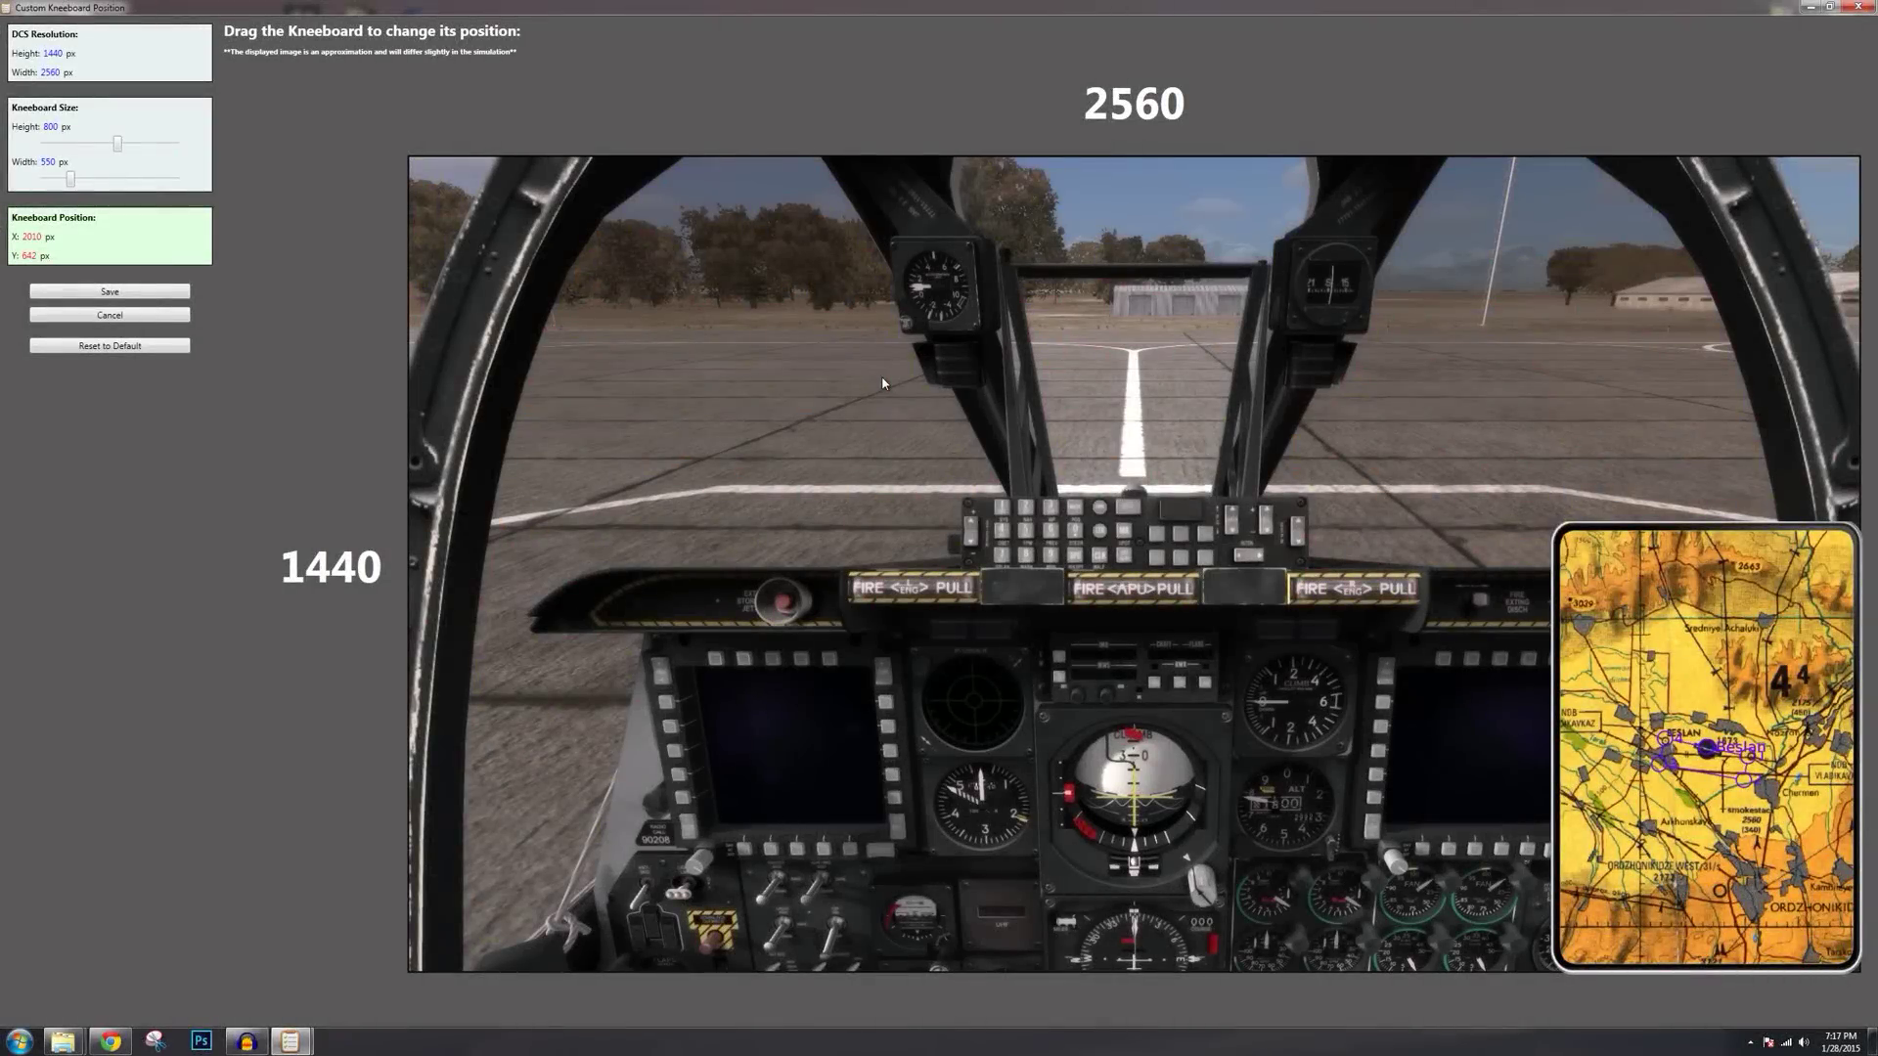
left_click_drag(1790, 834, 1786, 829)
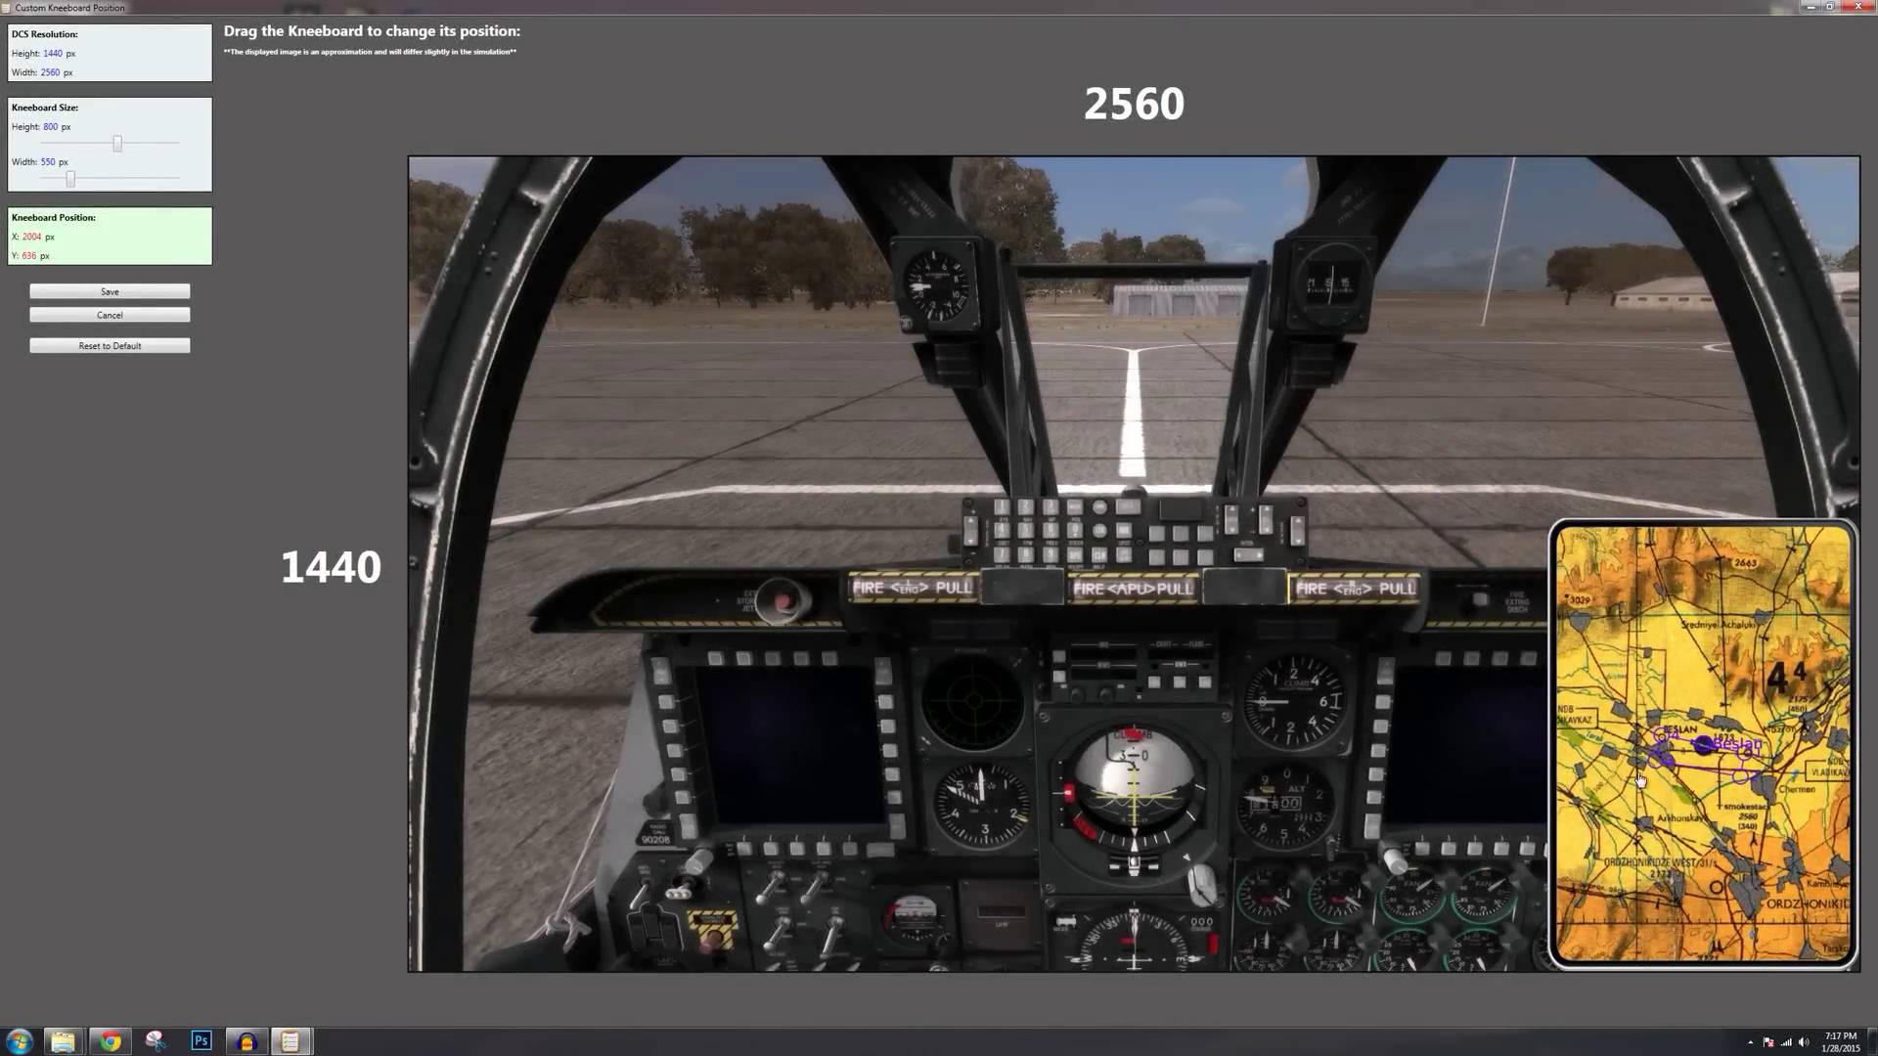
left_click_drag(1723, 776, 1790, 266)
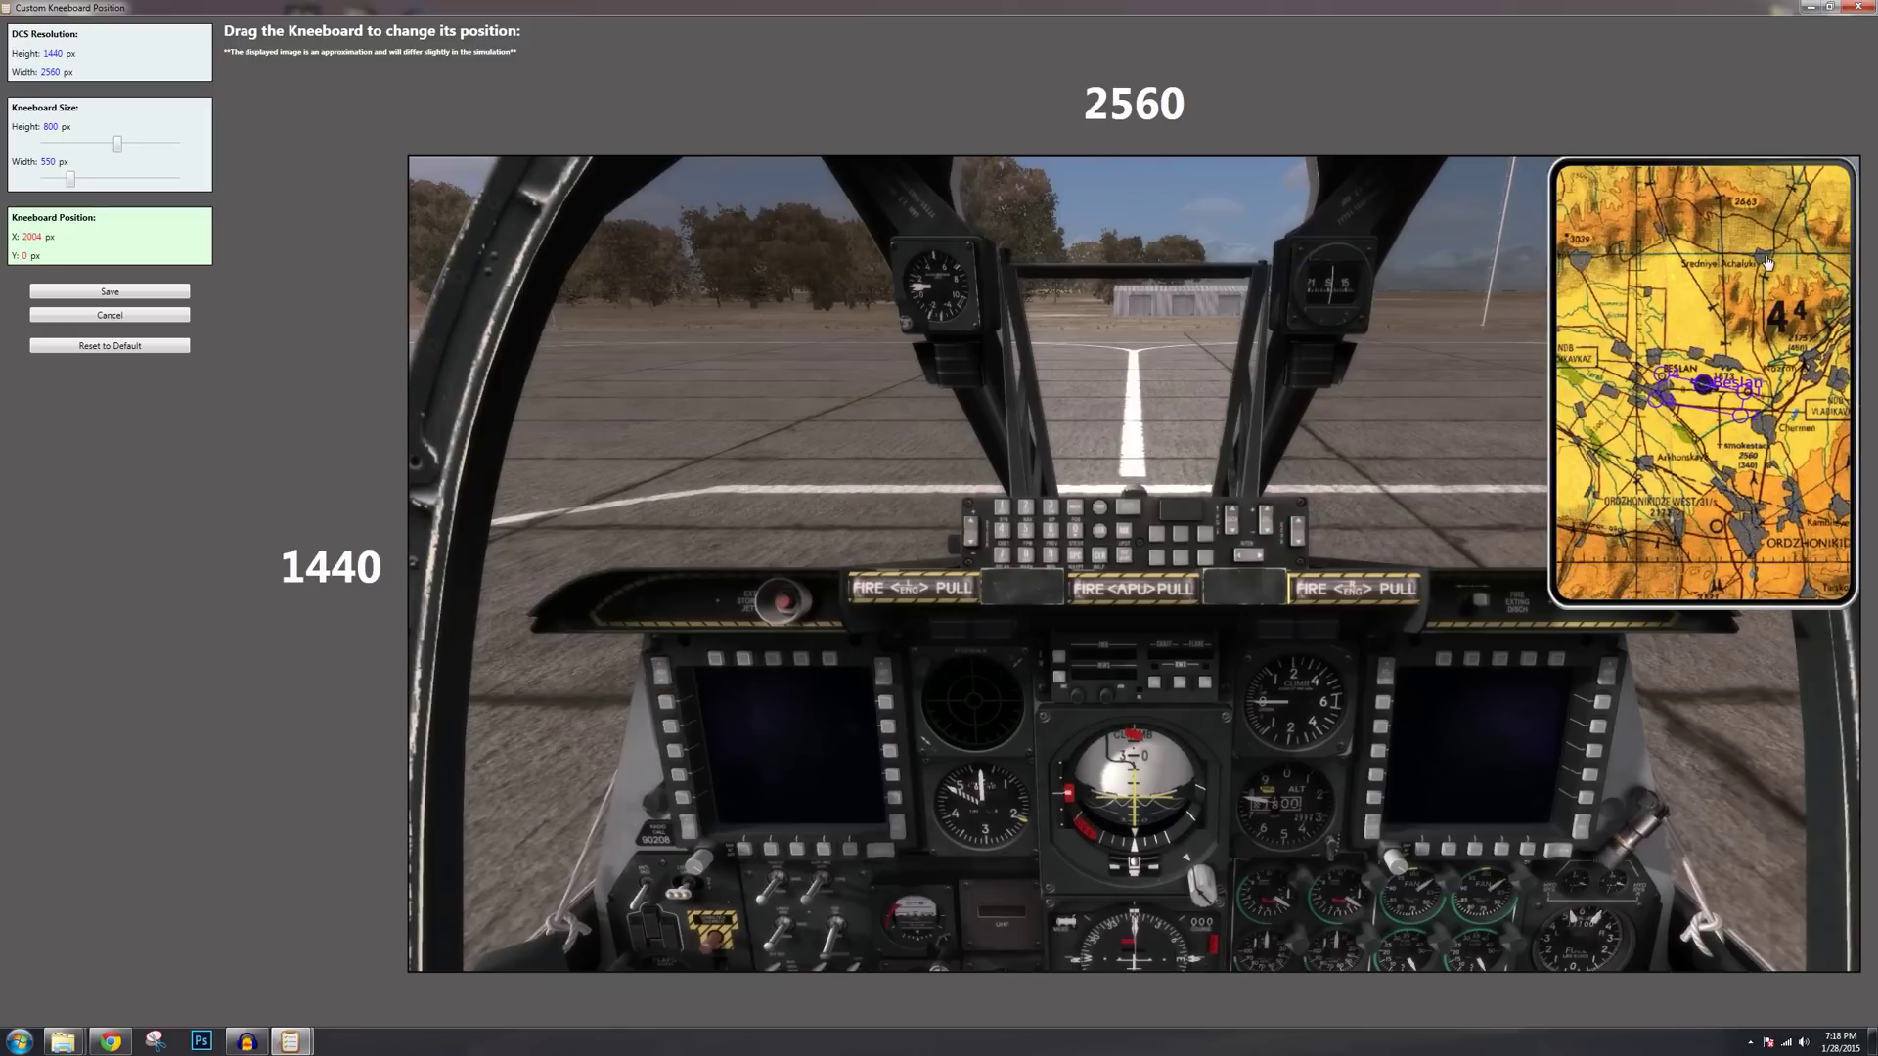
left_click_drag(1768, 263, 1640, 721)
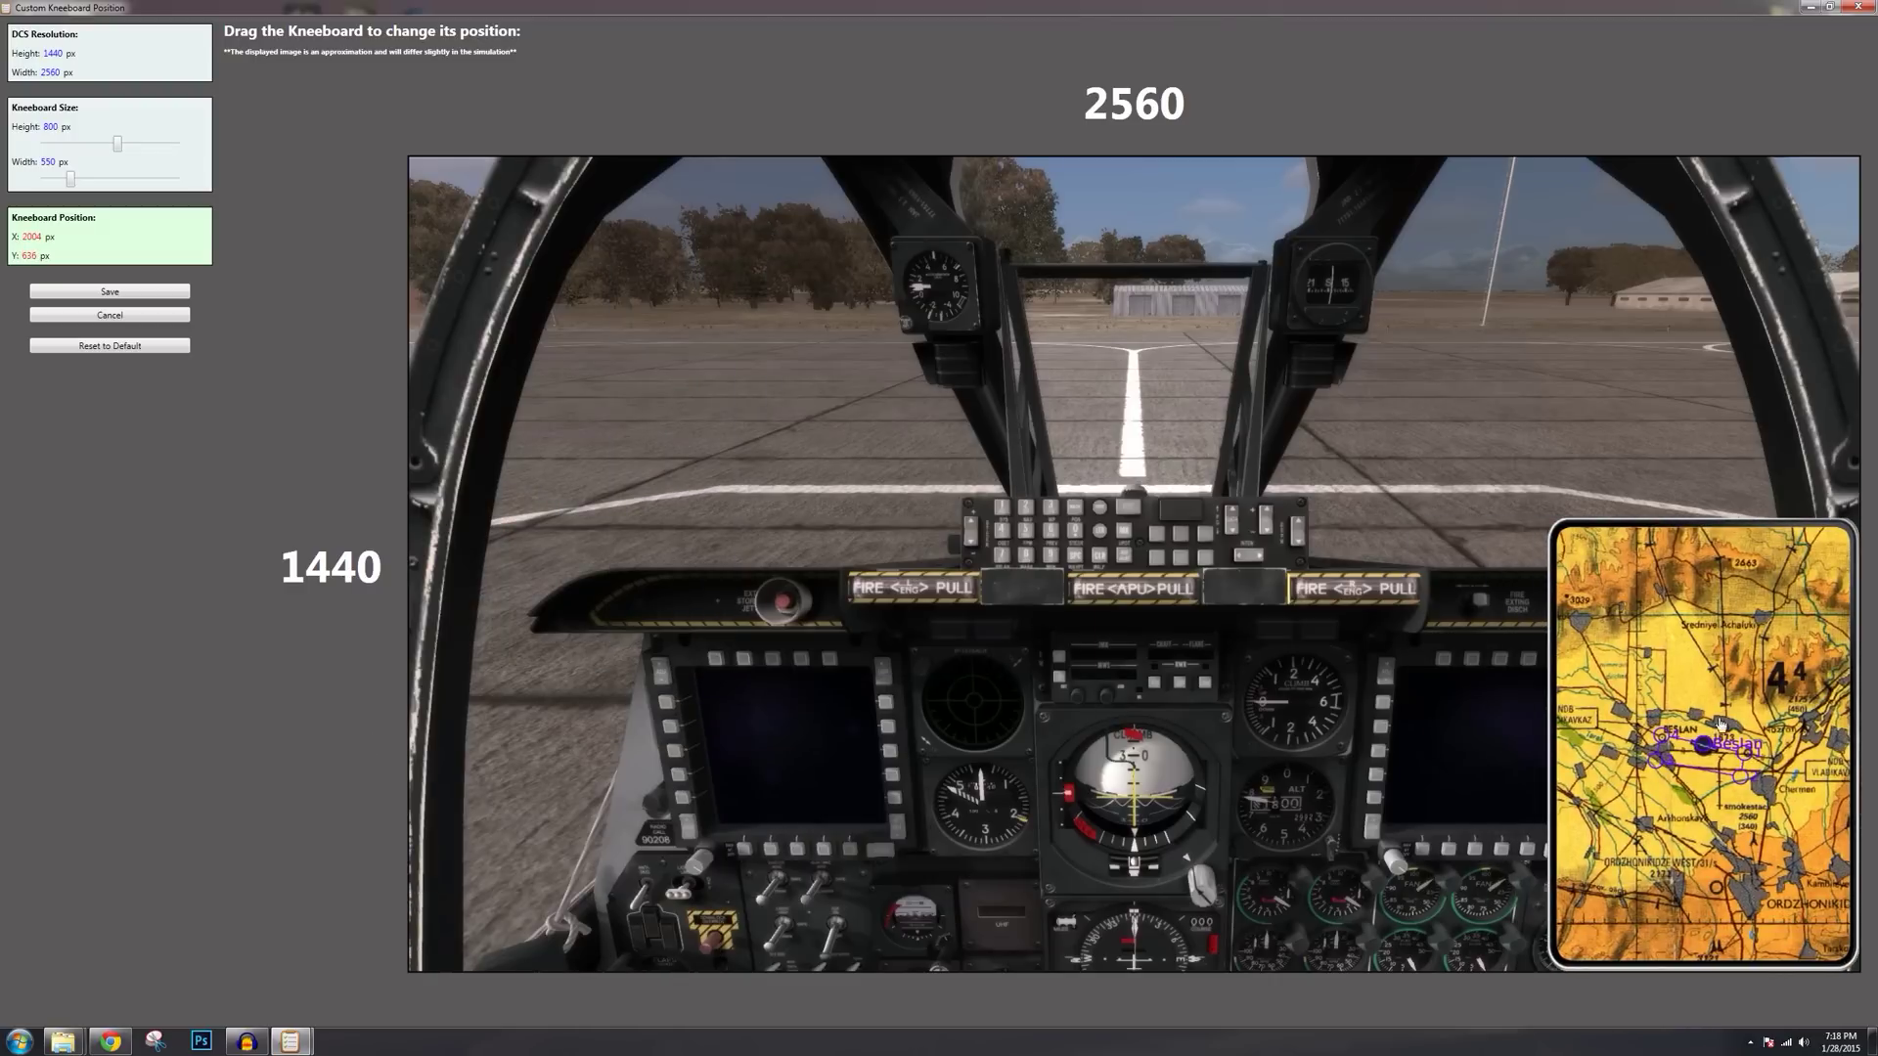
left_click_drag(1702, 719, 1148, 616)
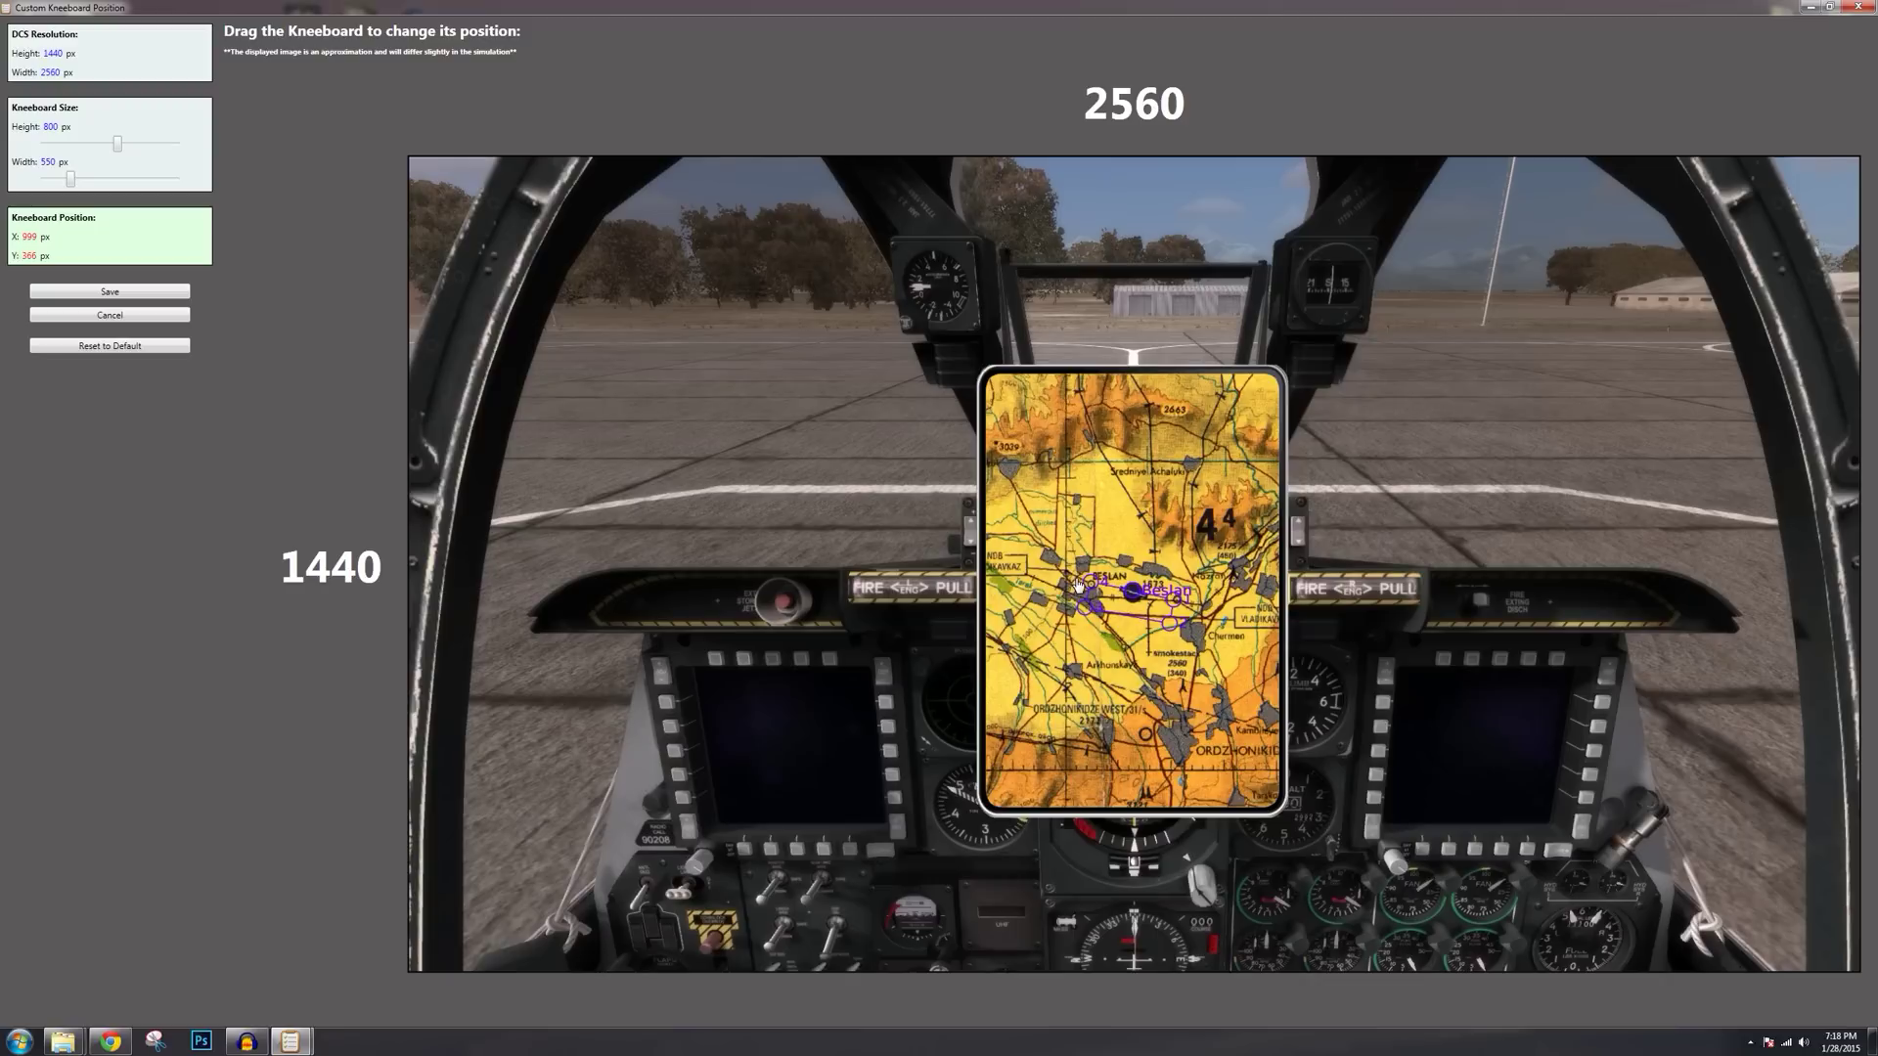
left_click_drag(1048, 477, 1875, 732)
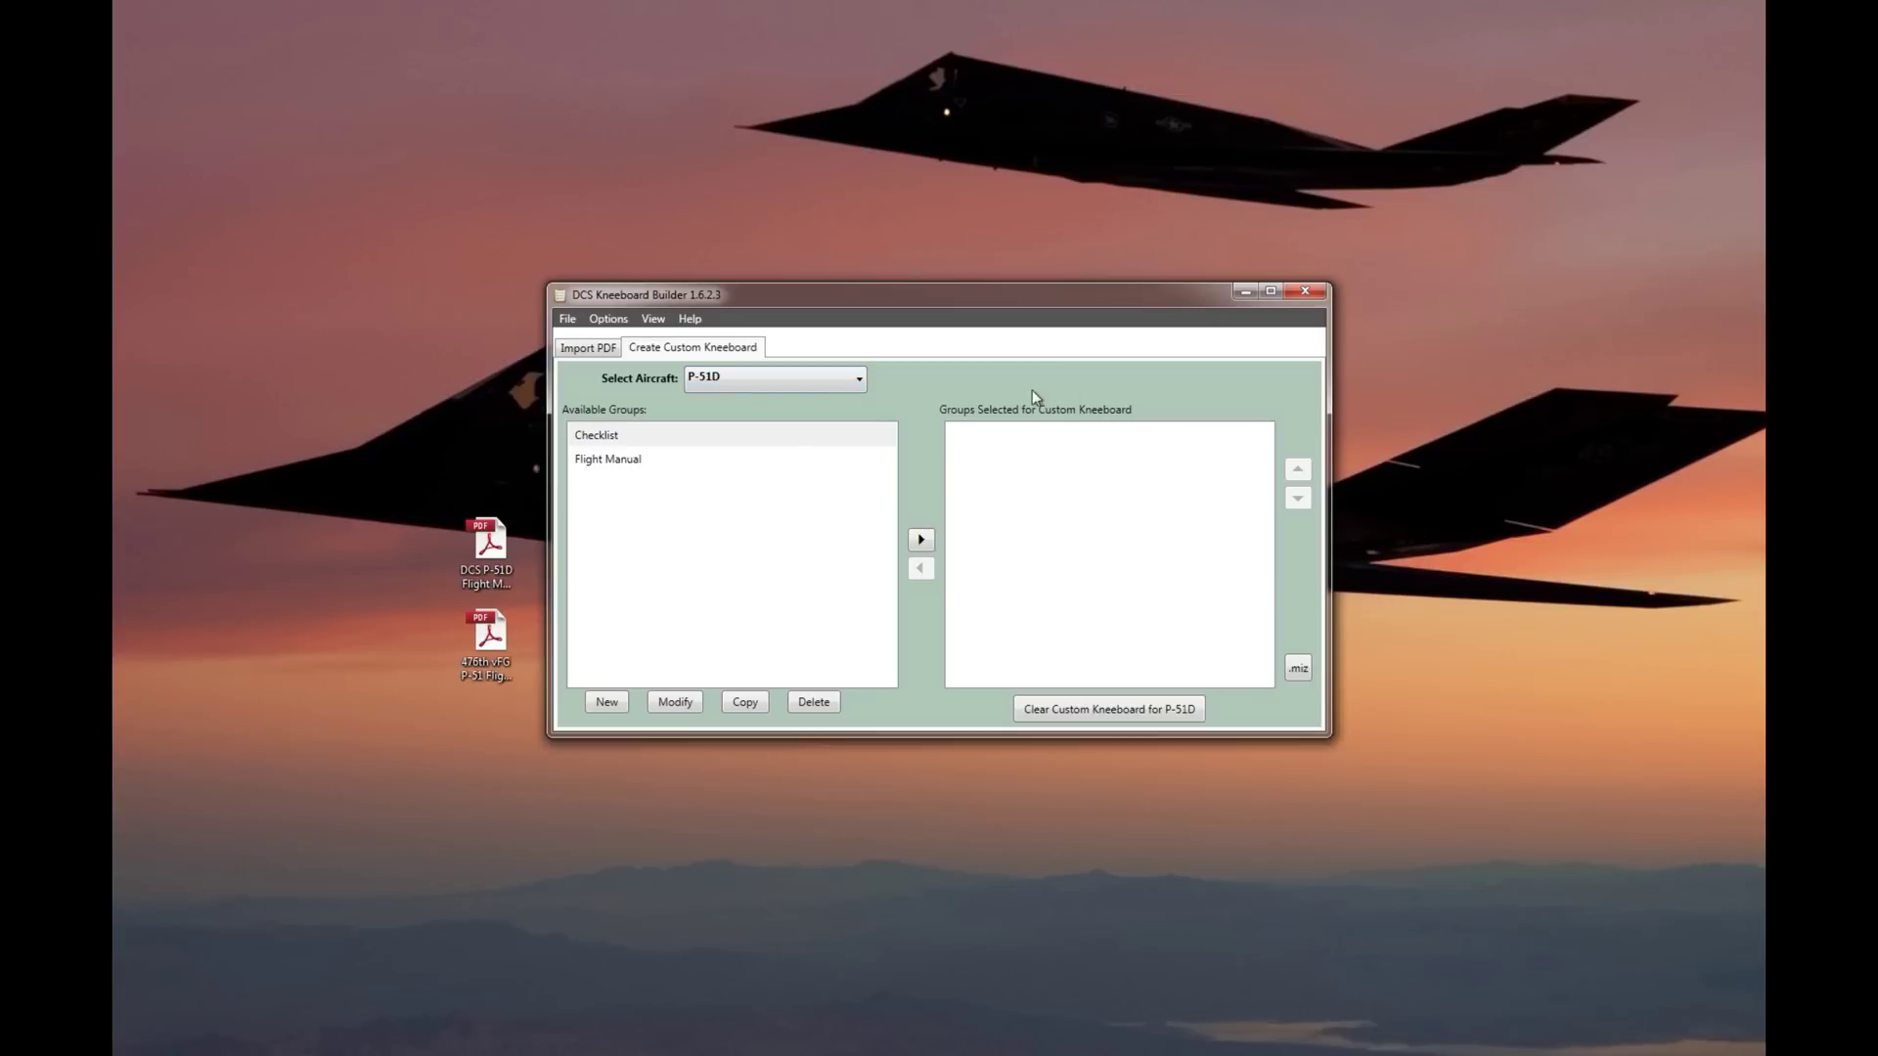
Select General DCS World Kneeboard as the aircraft, exposing its Default Dynamic group.
left_click(846, 384)
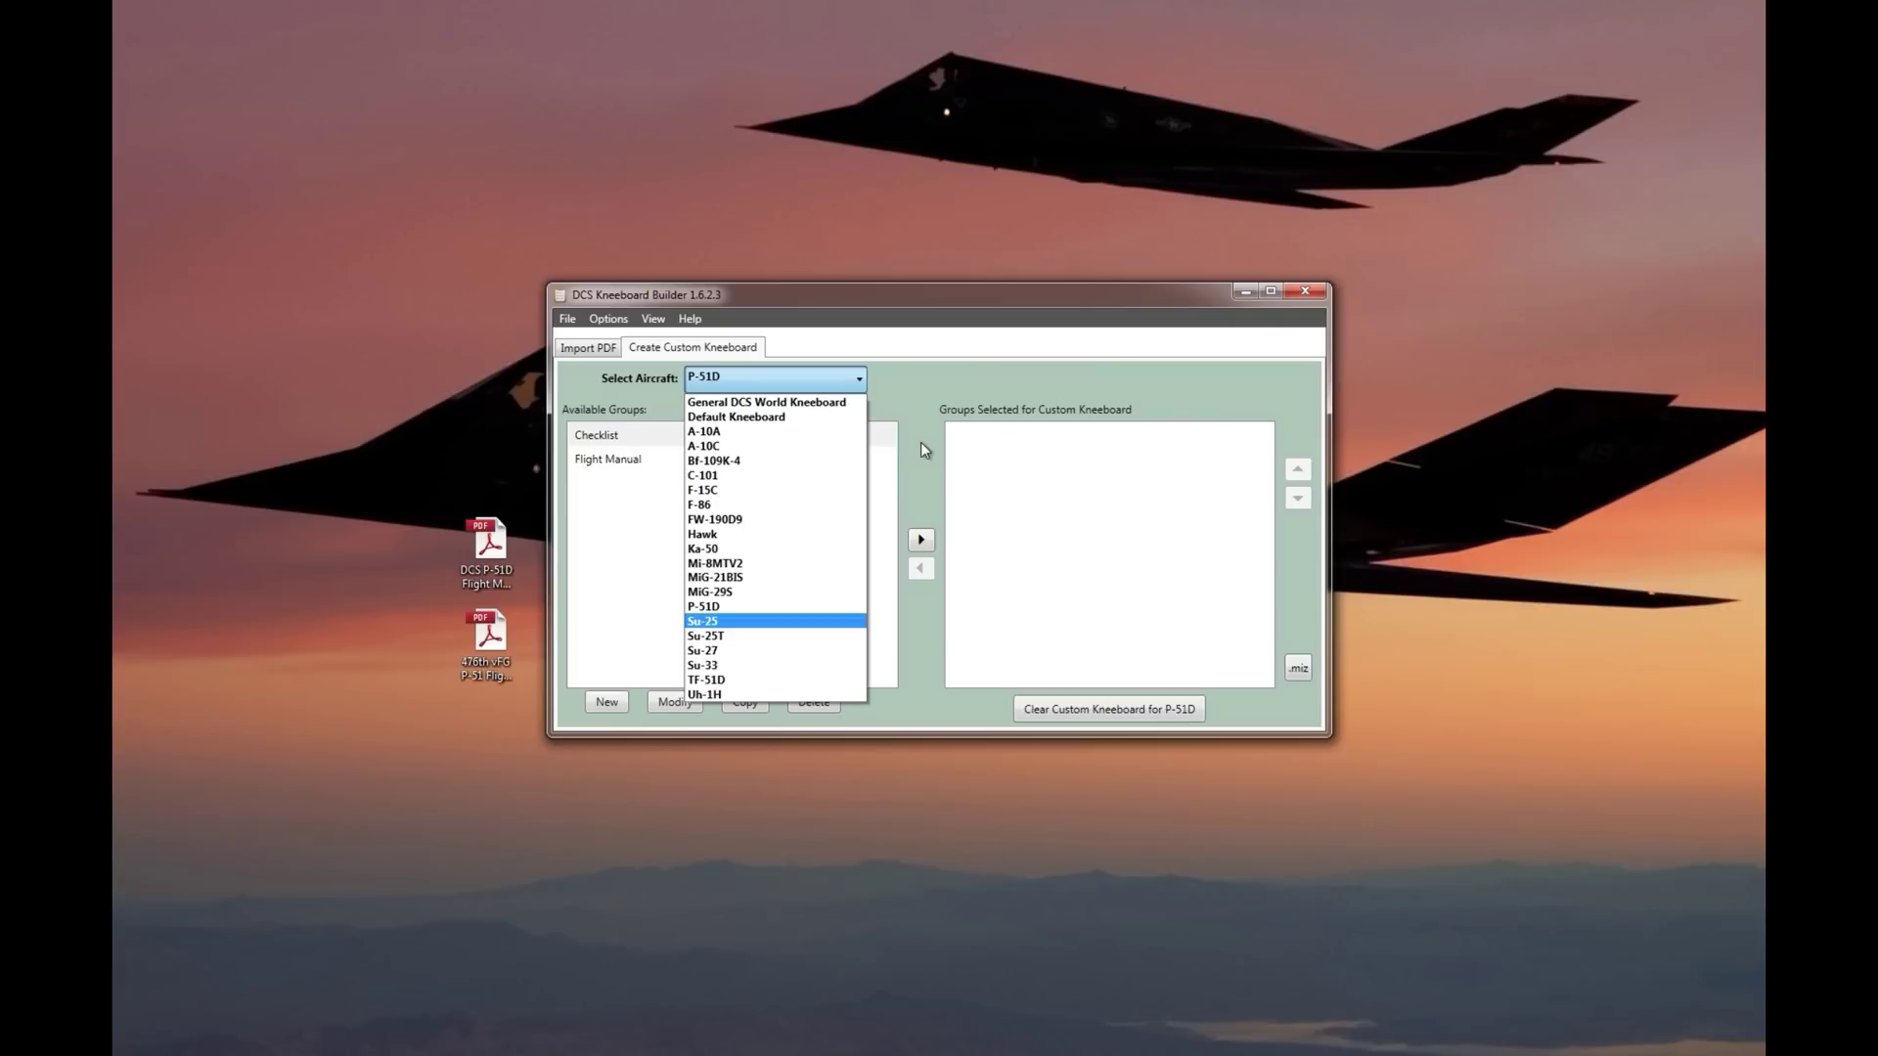
key("Home")
key("Return")
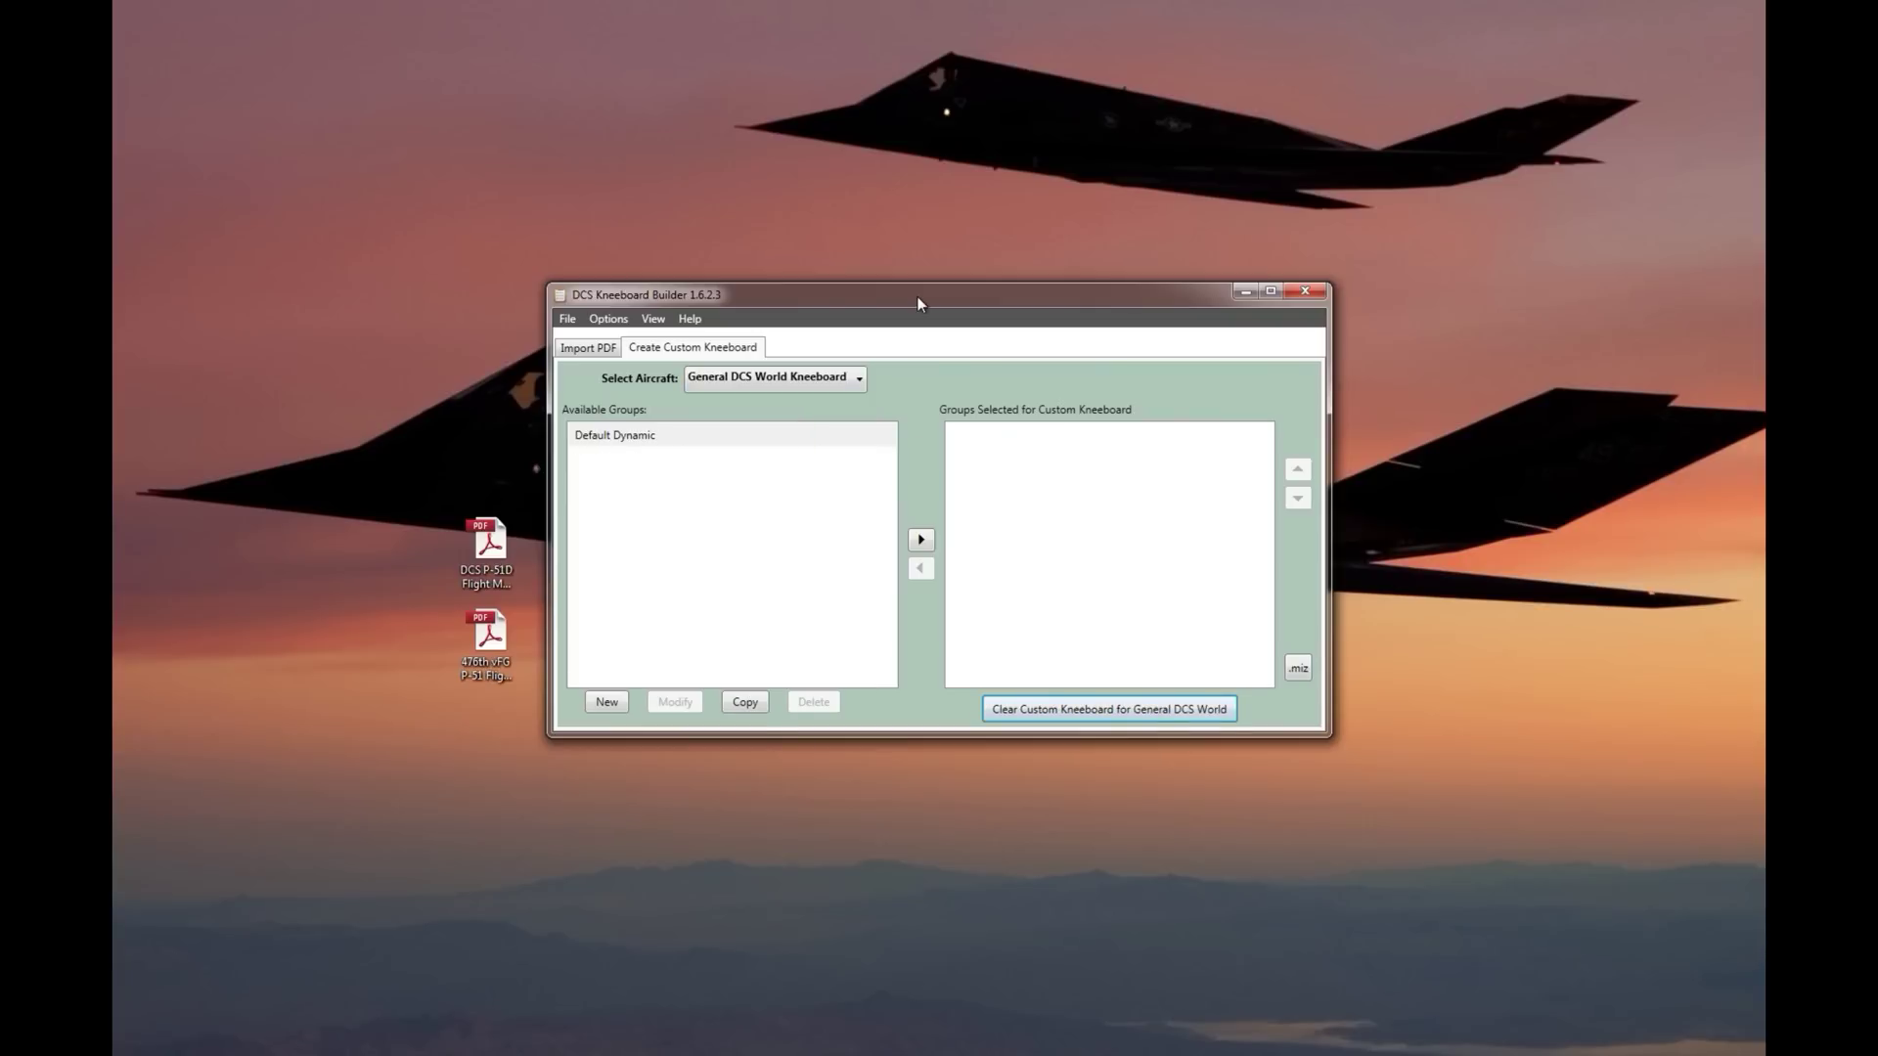